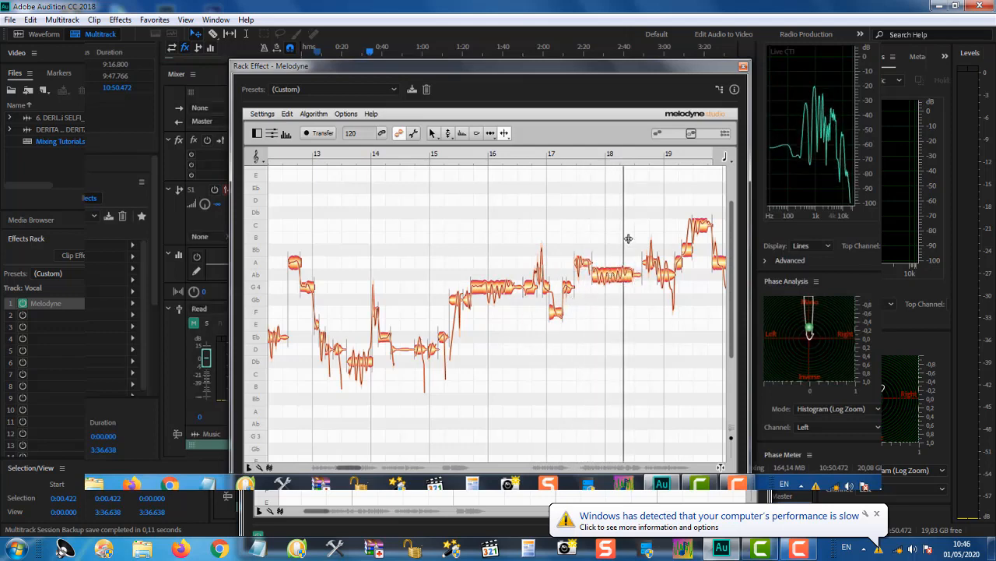
Play the vocal from about 0:33, select the long A-flat note around bar 18 in Melodyne, and close the effect window.
click(369, 51)
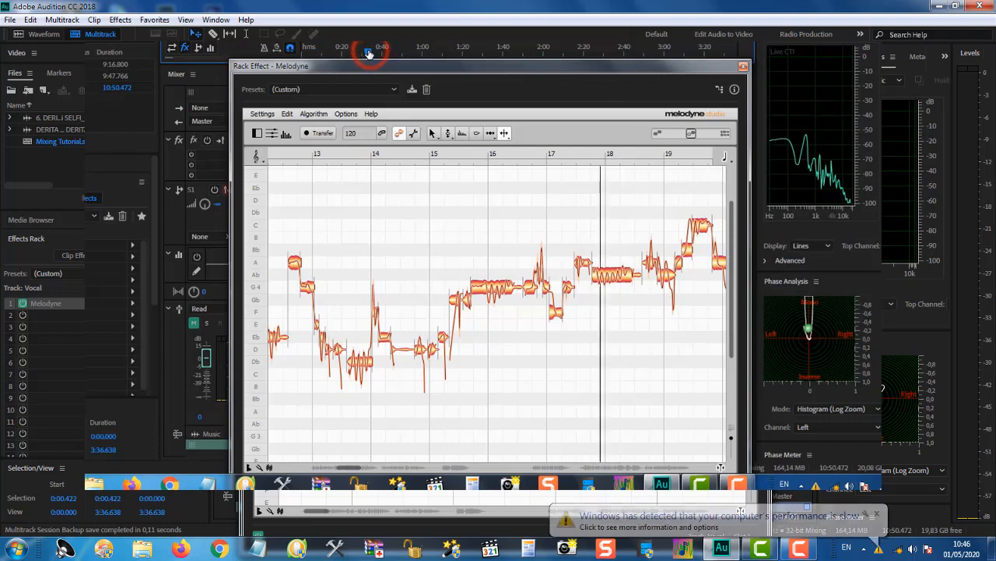
click(618, 271)
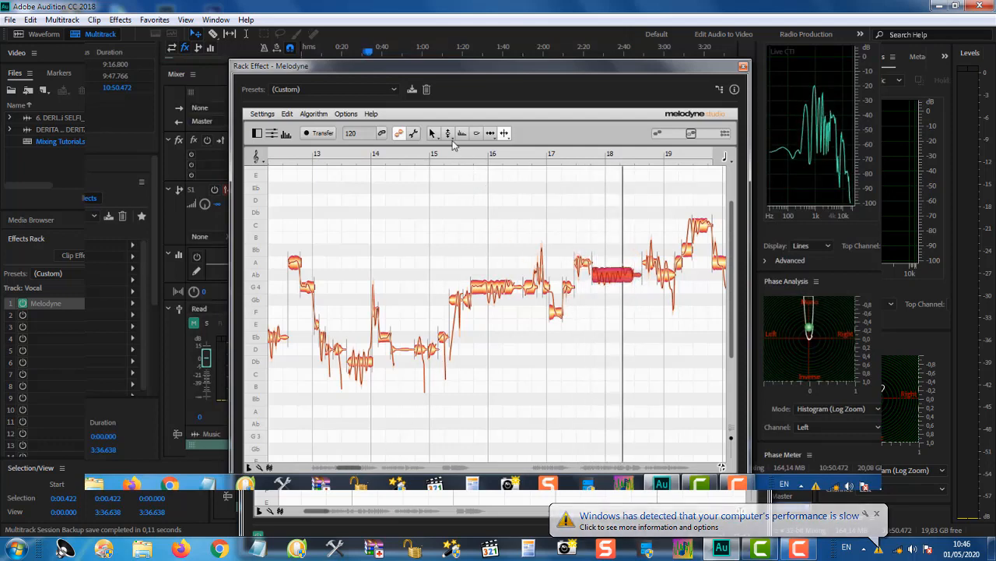
click(766, 103)
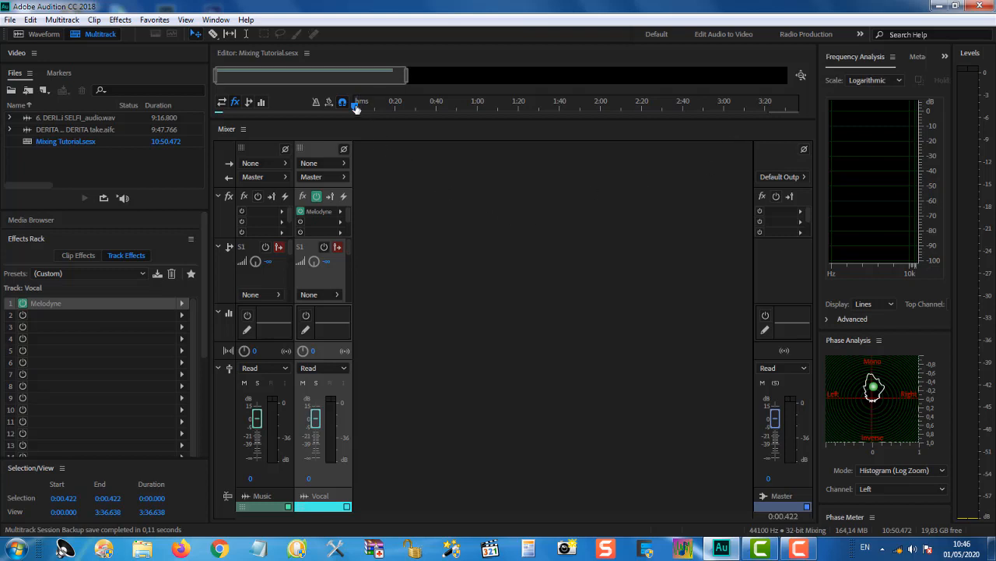
Mute the Music track and play the vocal alone from about 0:10.
drag(355, 102, 373, 104)
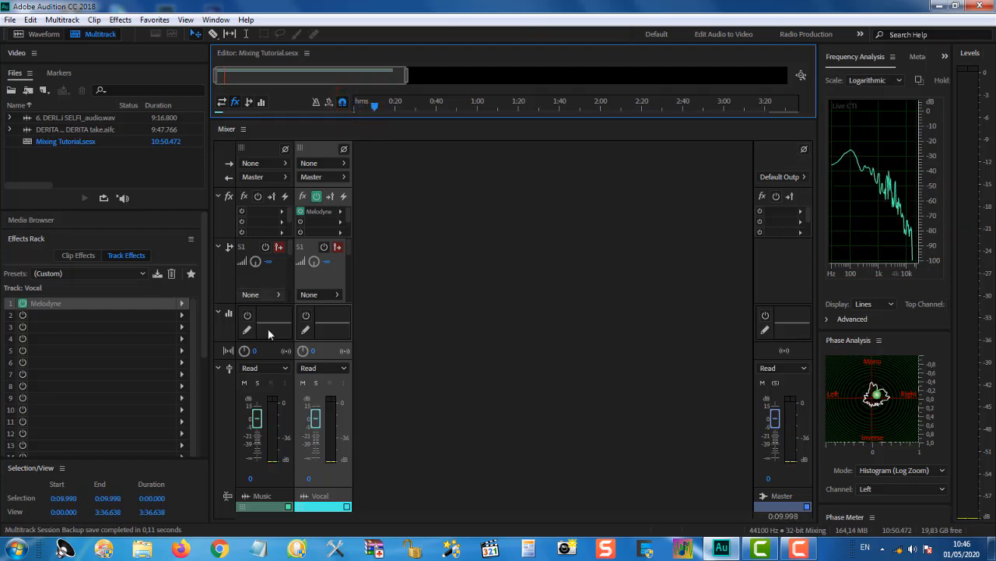
click(244, 384)
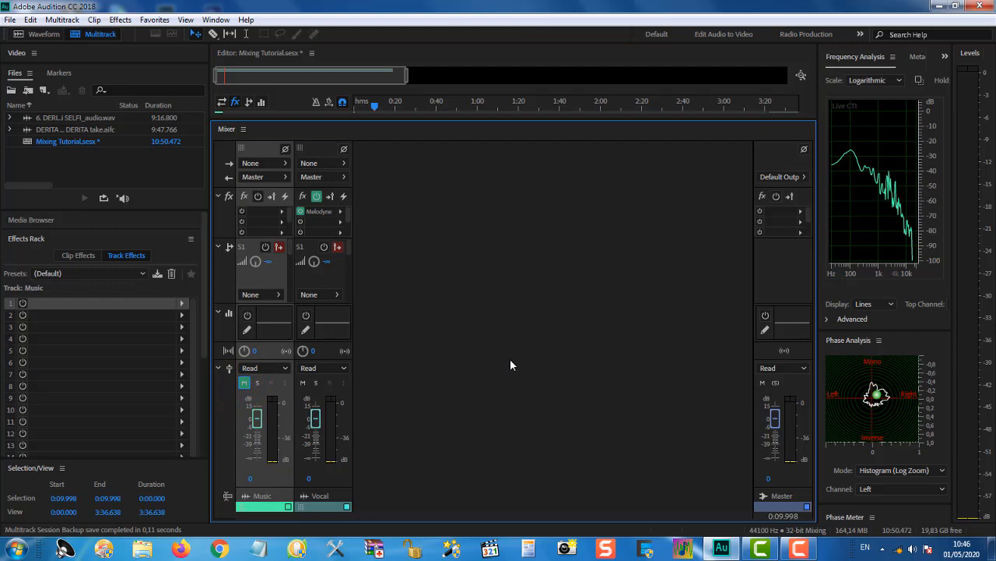
key(space)
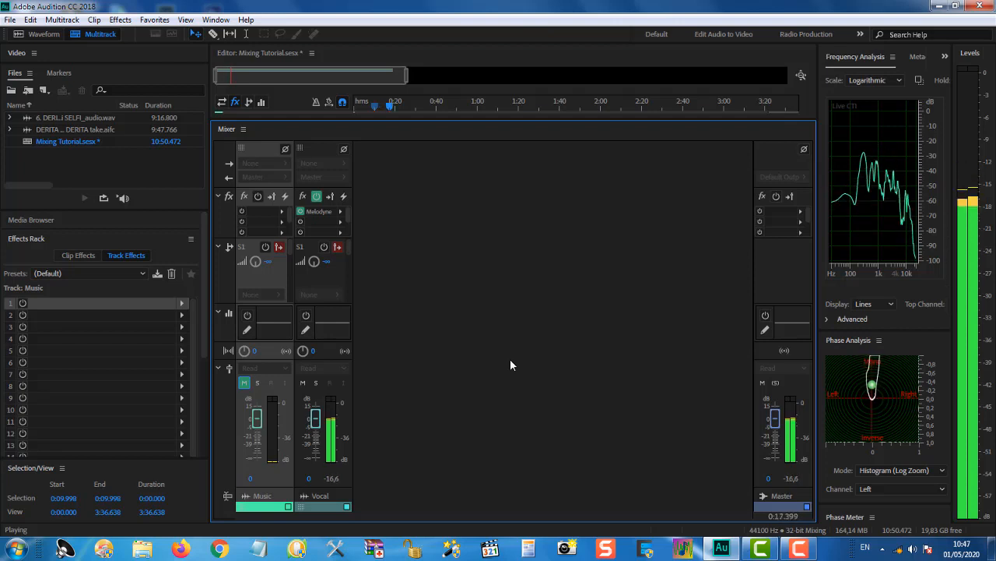
key(space)
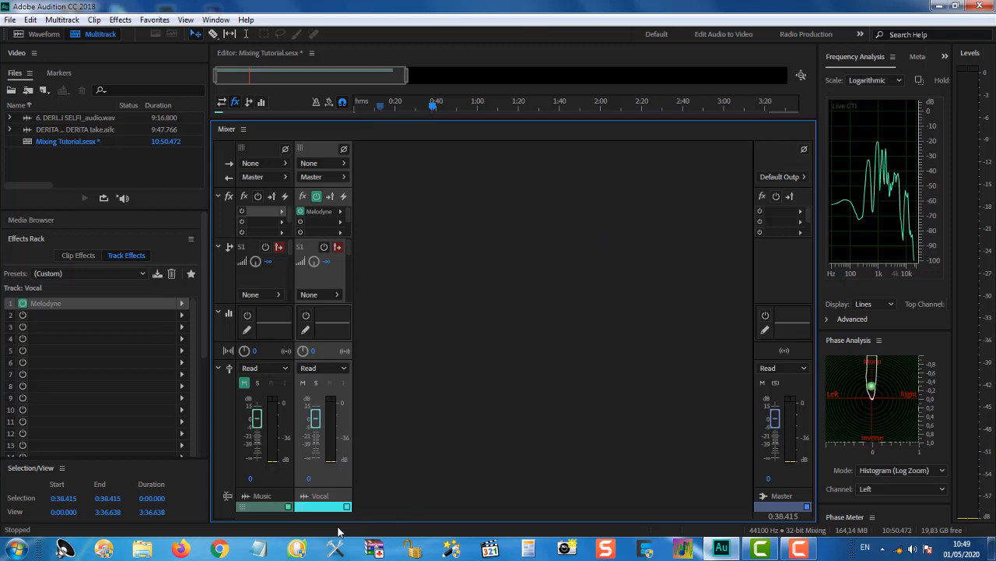
Add the Vocal Enhancer effect to the Vocal track's second effect slot and set it to Female.
click(316, 150)
click(318, 474)
click(321, 149)
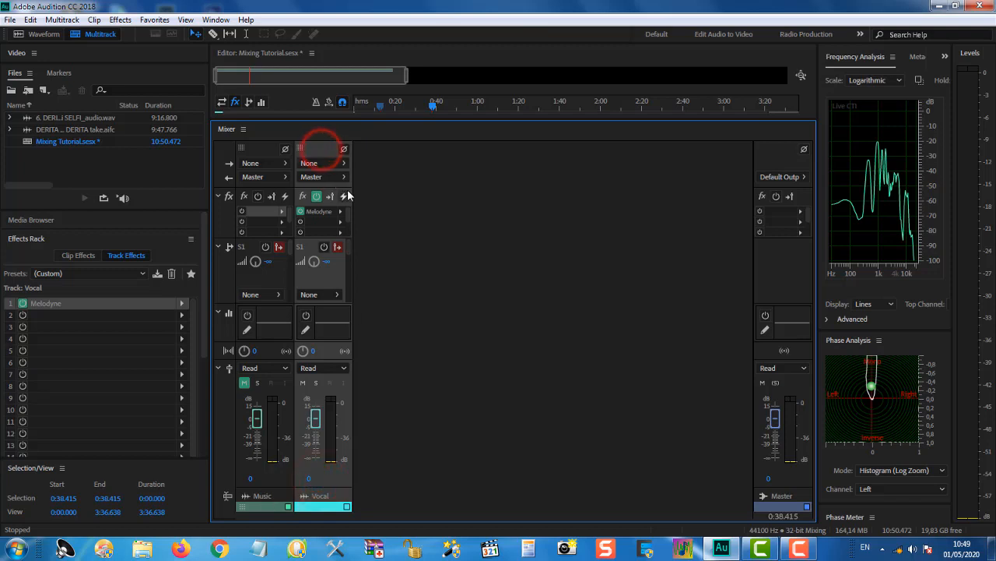
click(340, 222)
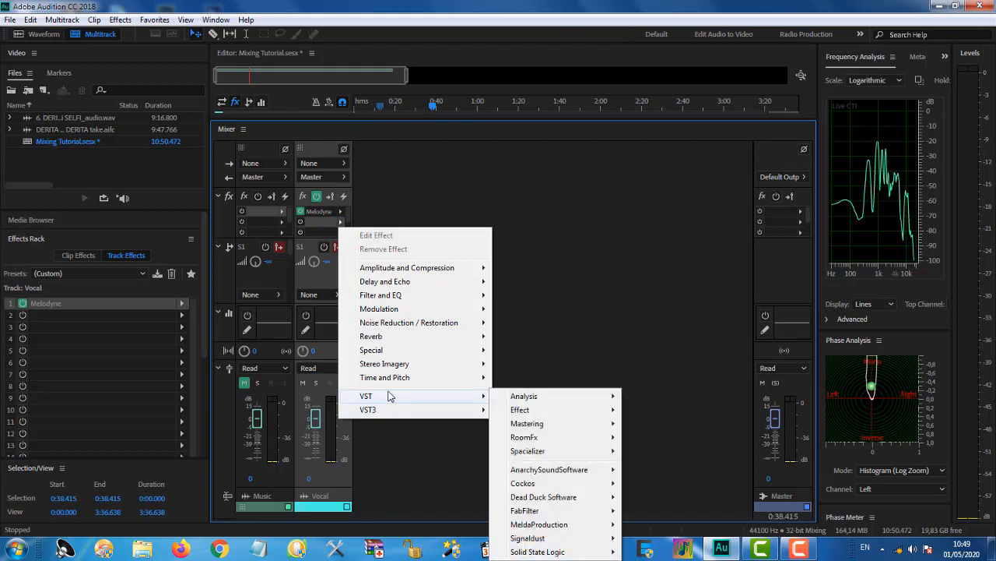
mouse_move(392, 354)
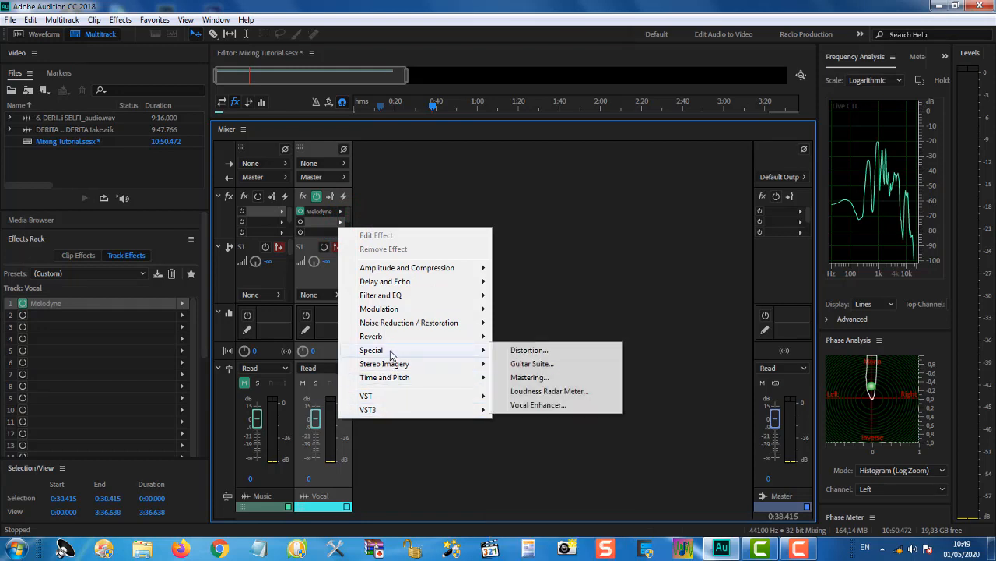
click(534, 404)
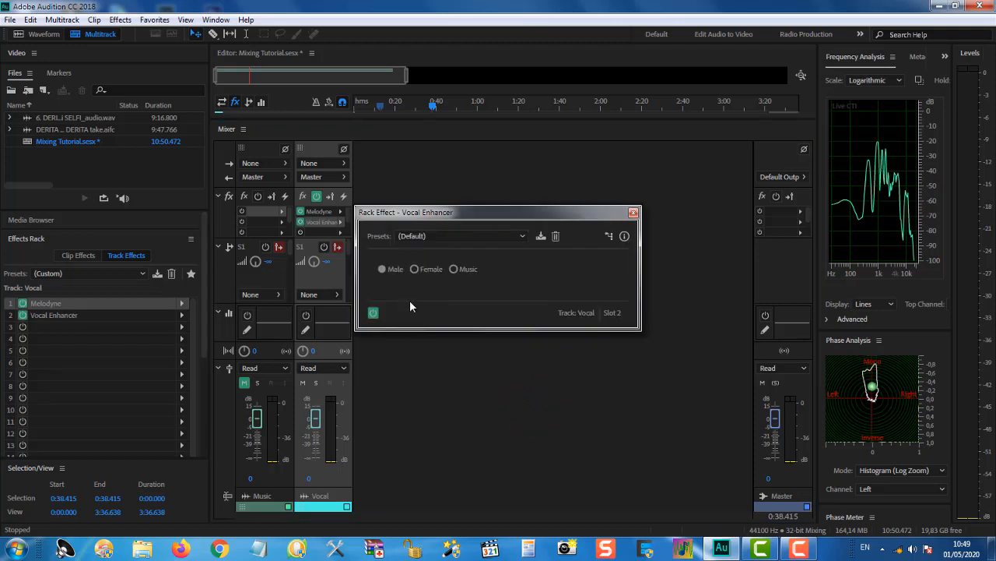
click(414, 269)
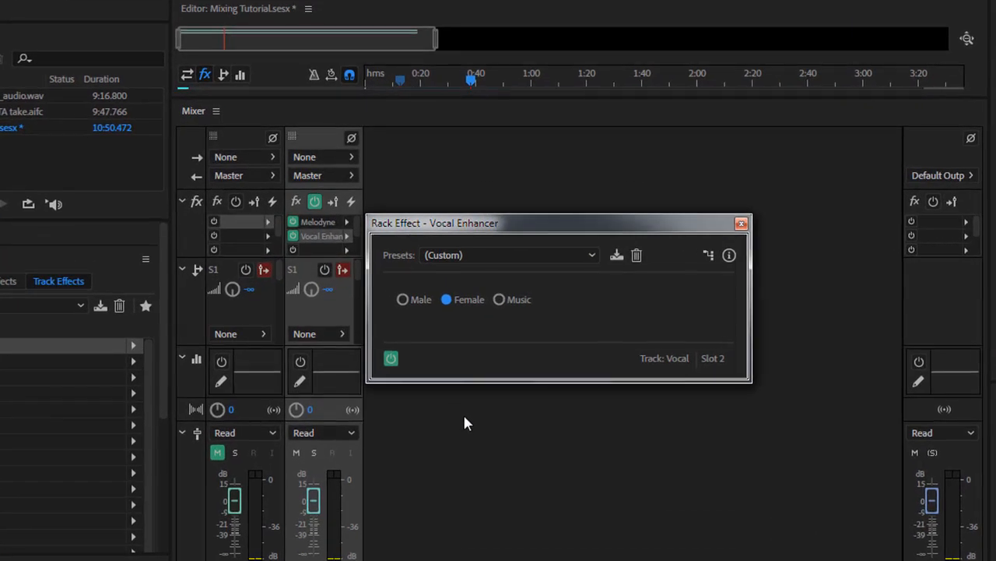
Play the vocal from about 0:13 while switching Vocal Enhancer off and on to compare the sound.
drag(471, 79, 401, 94)
key(space)
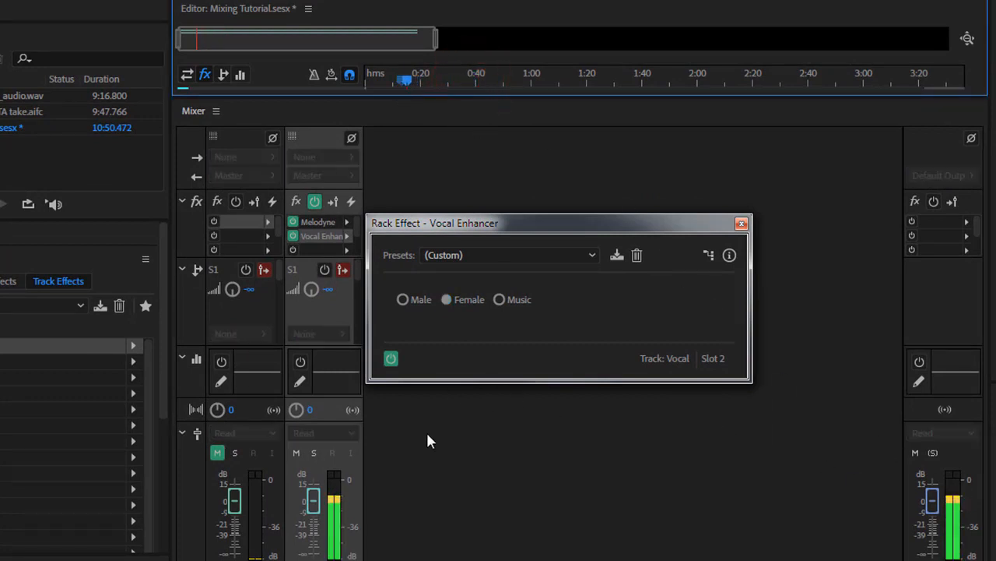
click(391, 360)
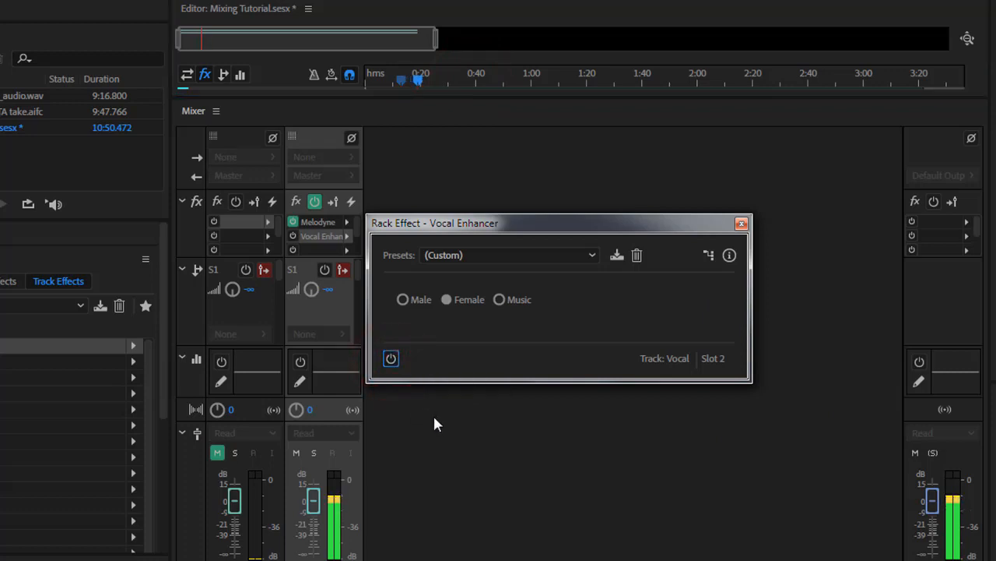
click(393, 362)
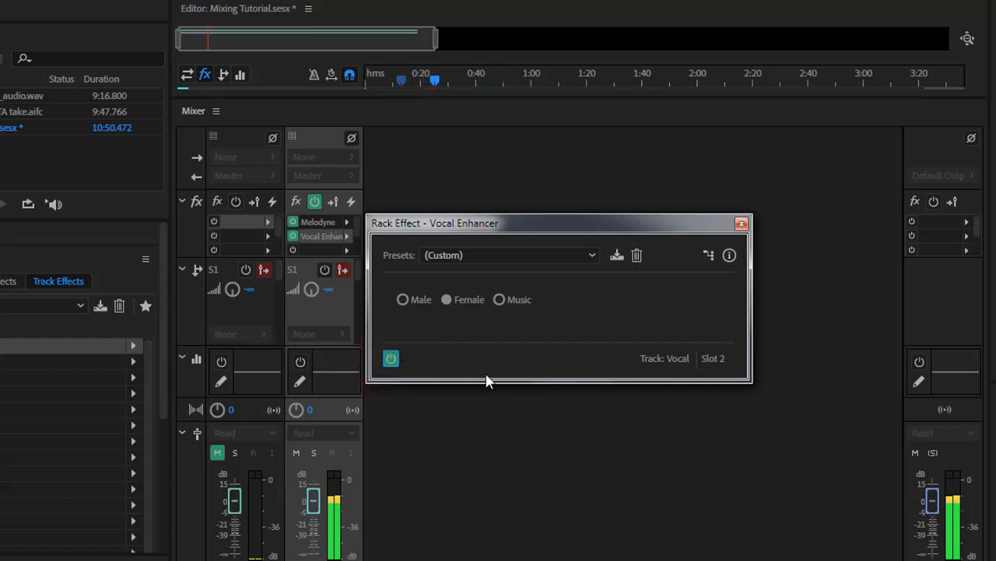
click(392, 359)
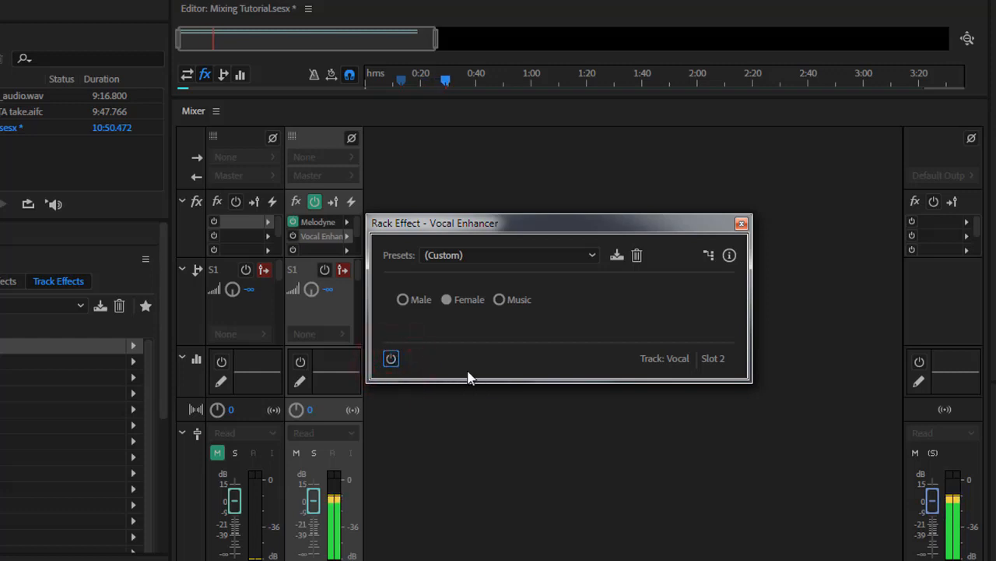
click(393, 360)
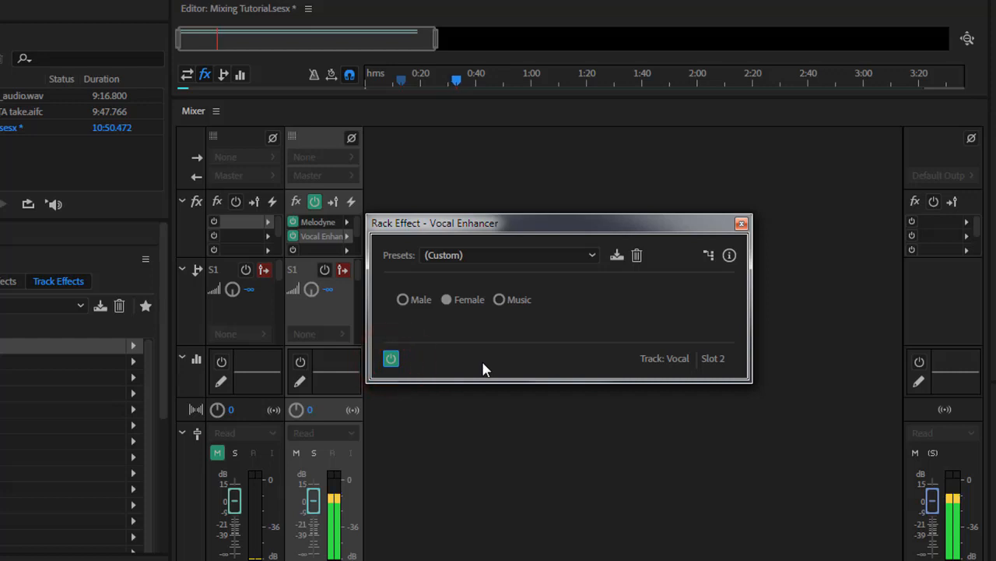
key(space)
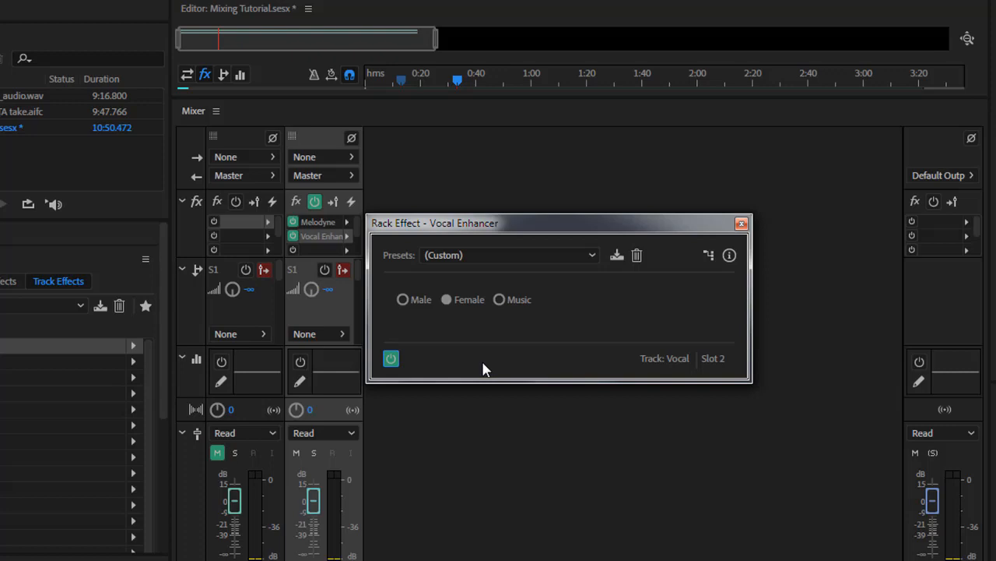
Compare further passages from about 0:33 and 0:28 with Vocal Enhancer off and on, leave it enabled, and close its window.
click(391, 358)
key(space)
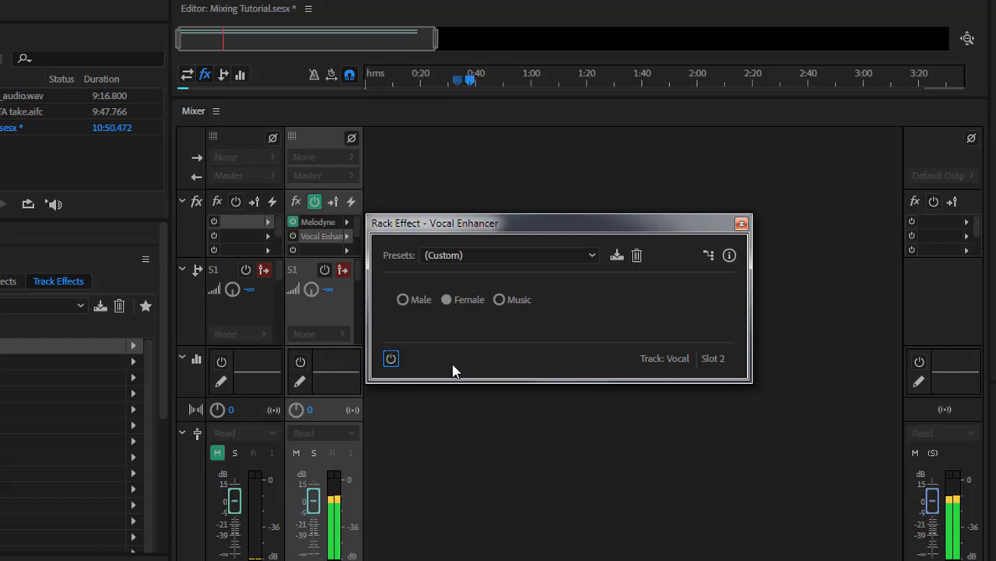
click(391, 358)
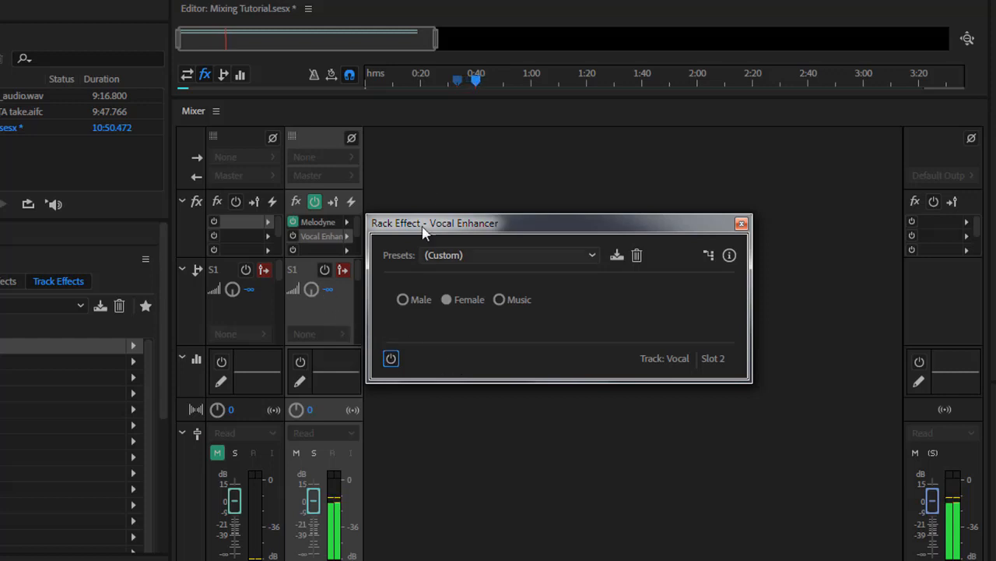
click(391, 358)
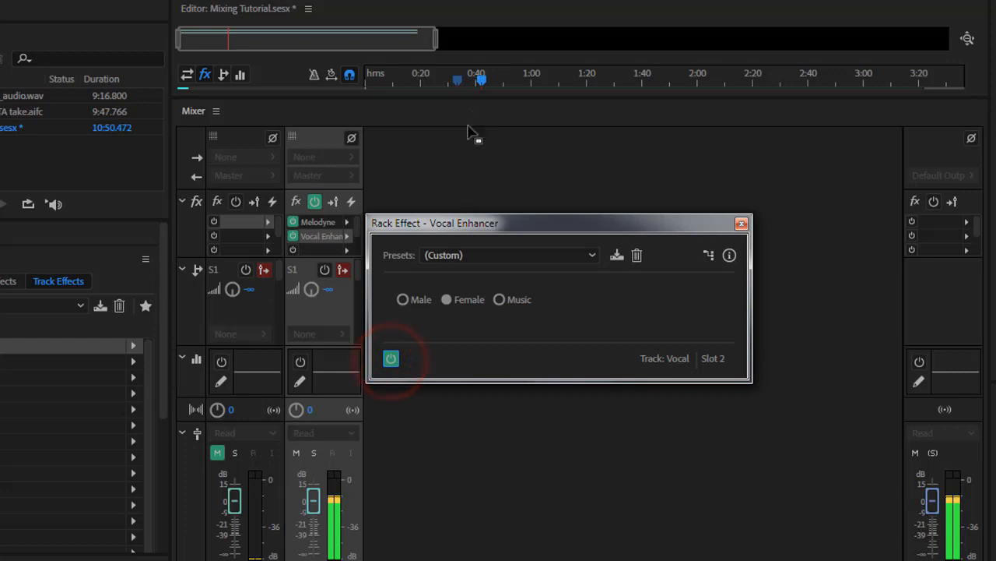
click(483, 79)
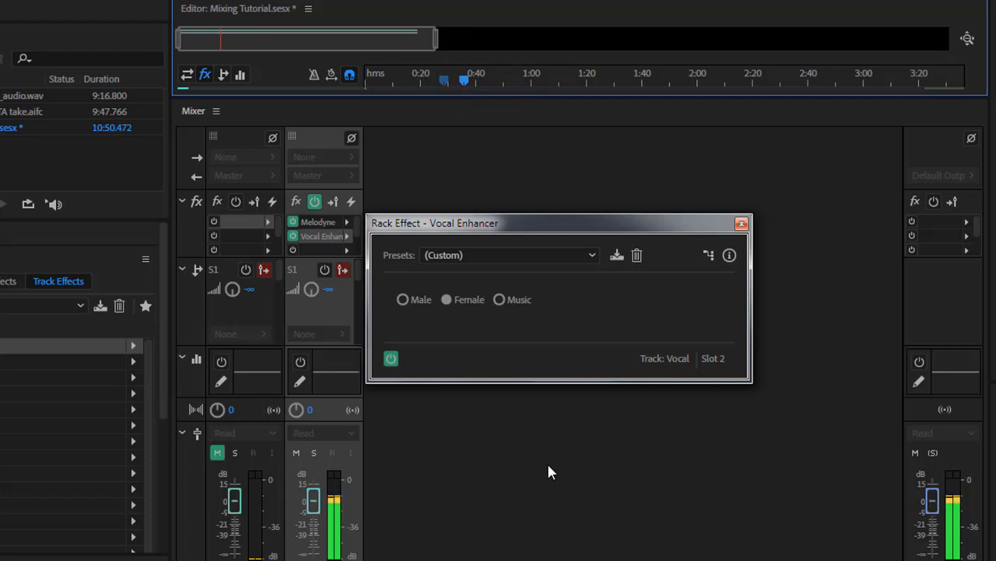
click(391, 358)
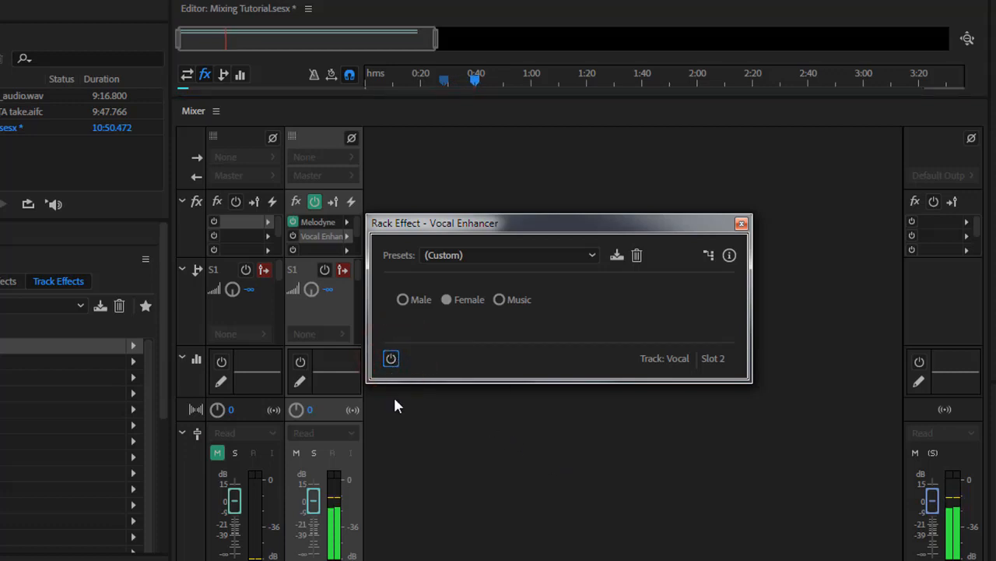
click(391, 360)
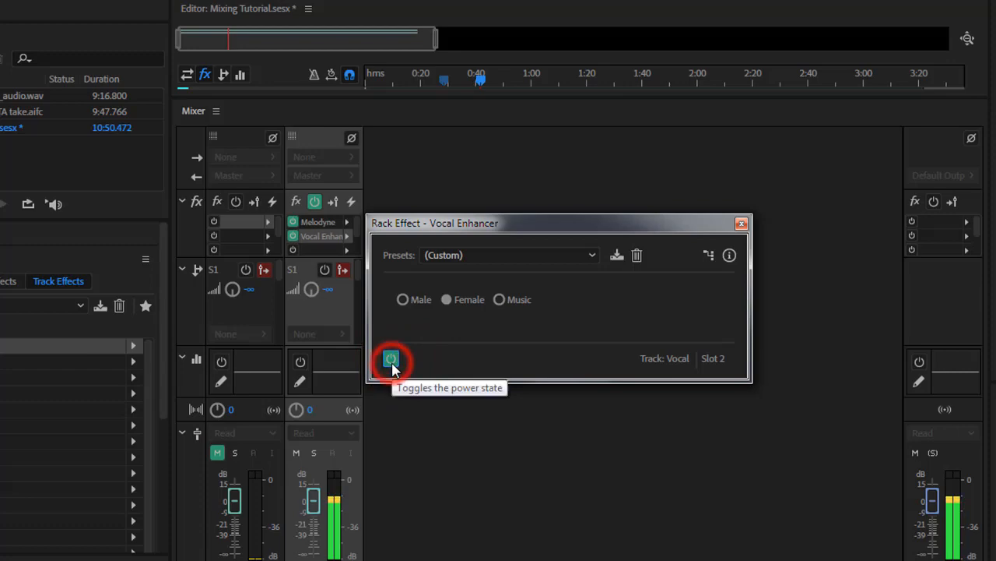
key(space)
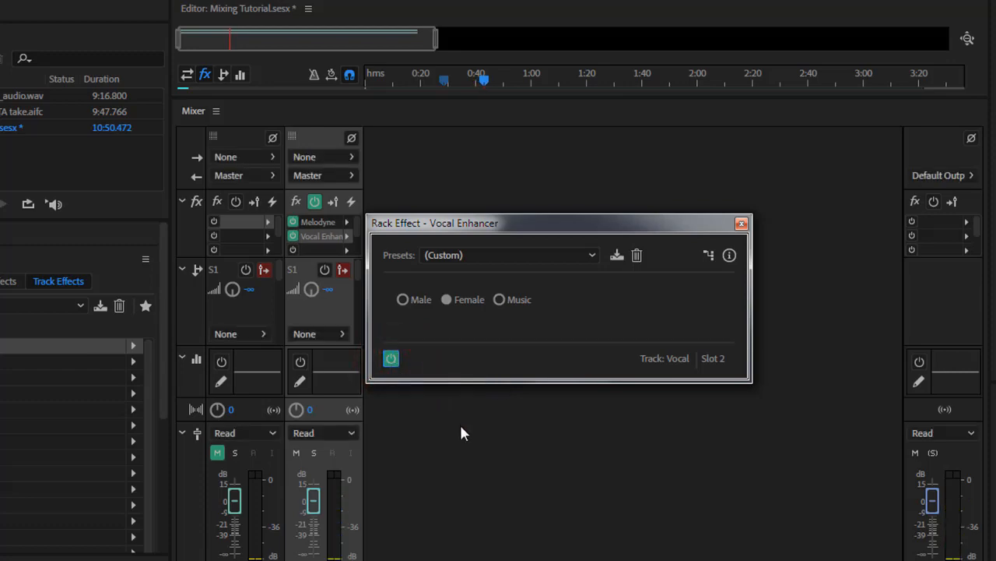
click(741, 223)
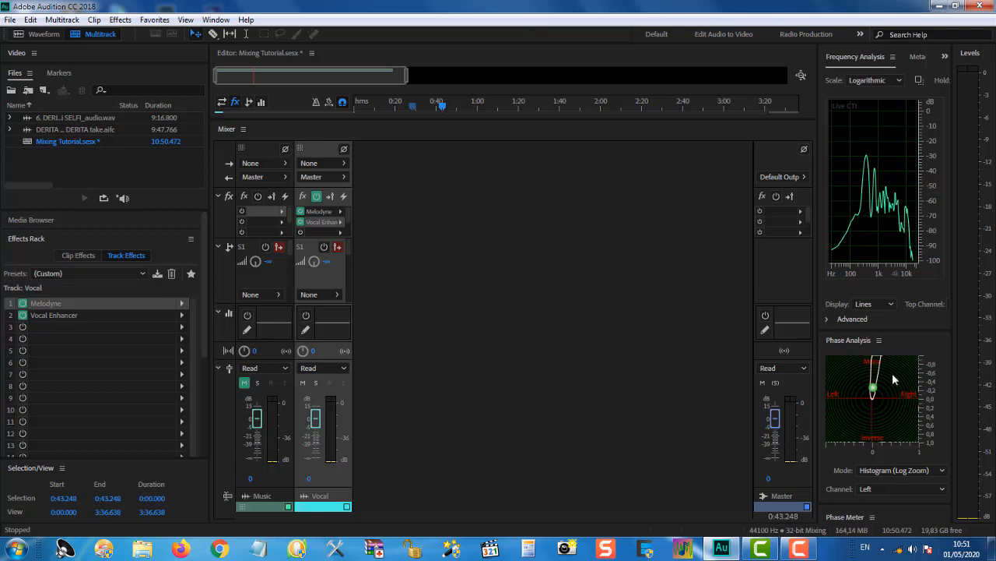
Add the Waves VU Meter Stereo plug-in to the Master track's first effect slot and move its window clear of the mixer.
click(776, 149)
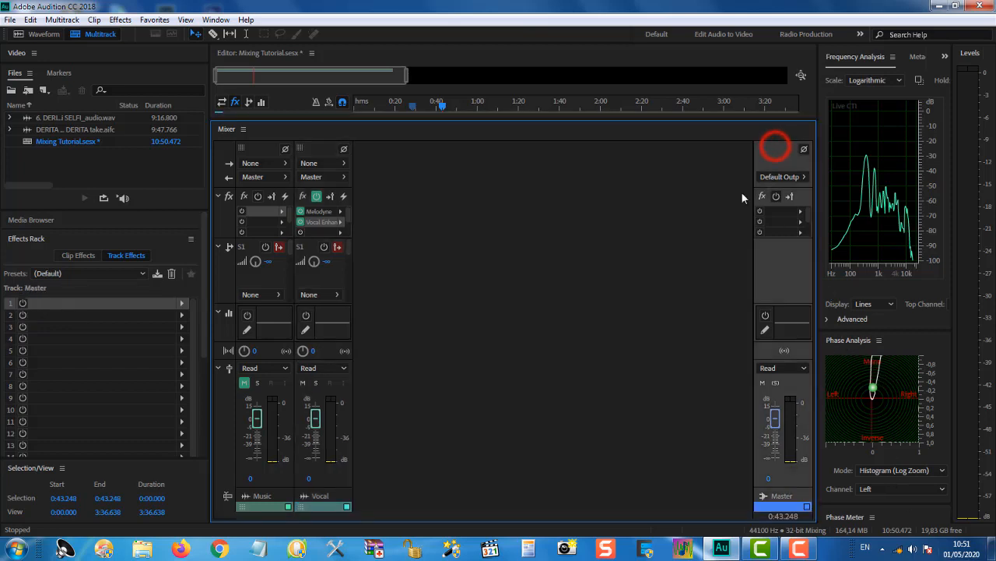
click(801, 218)
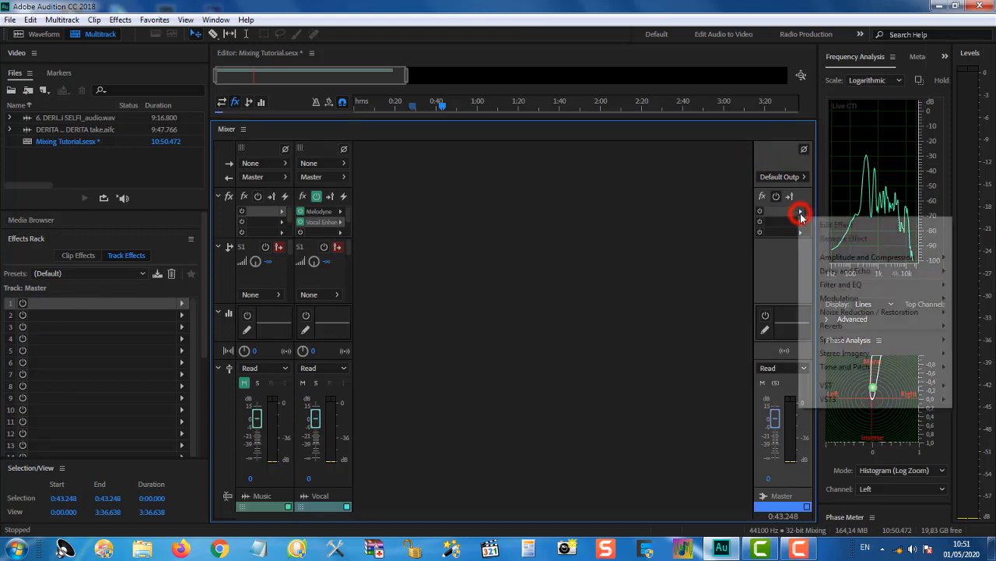
mouse_move(830, 399)
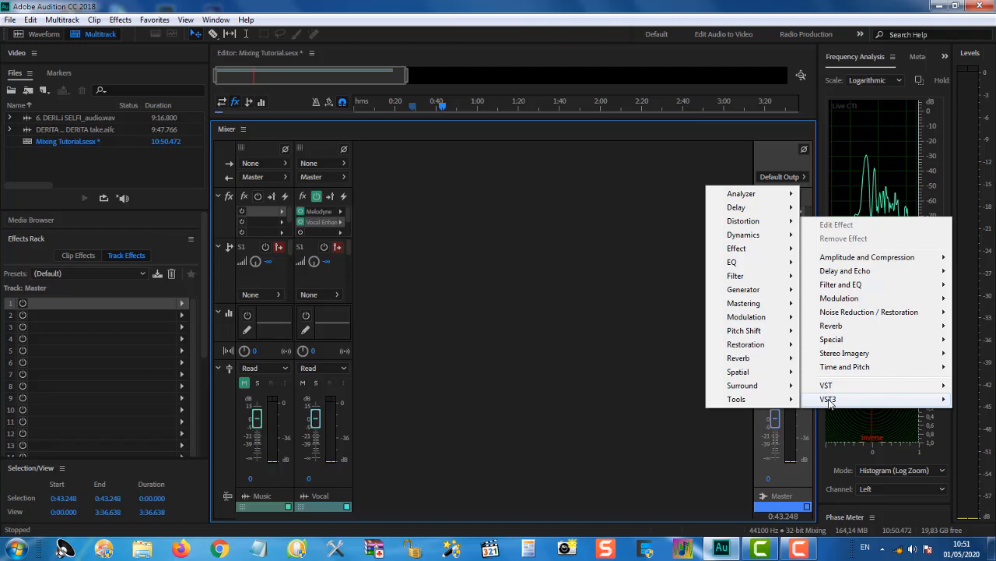
mouse_move(740, 197)
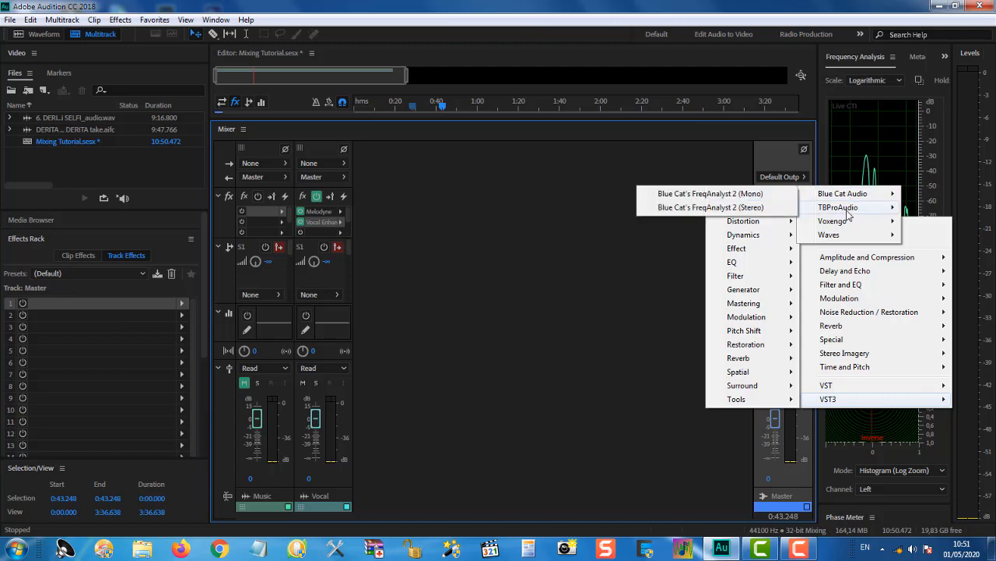
mouse_move(850, 221)
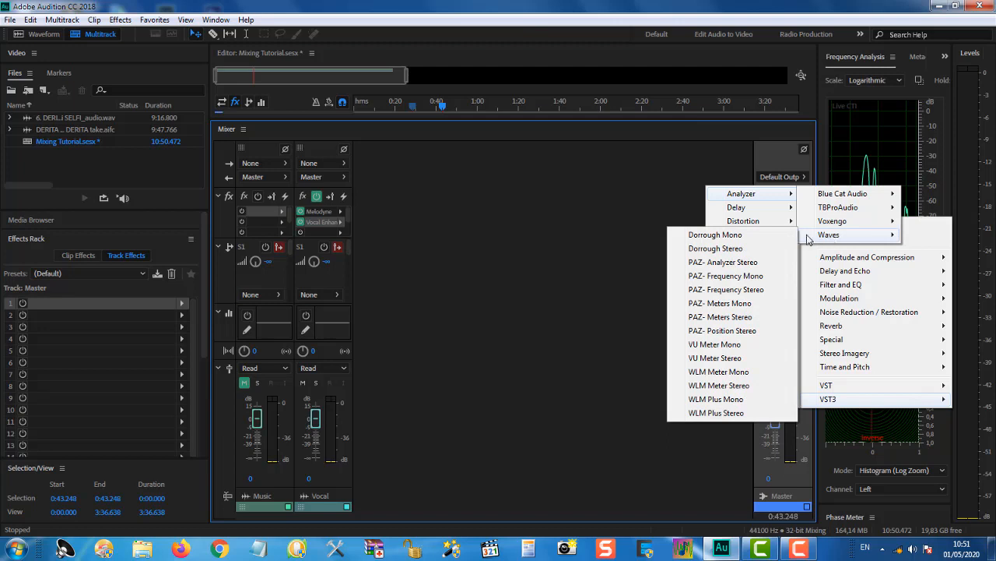
click(715, 358)
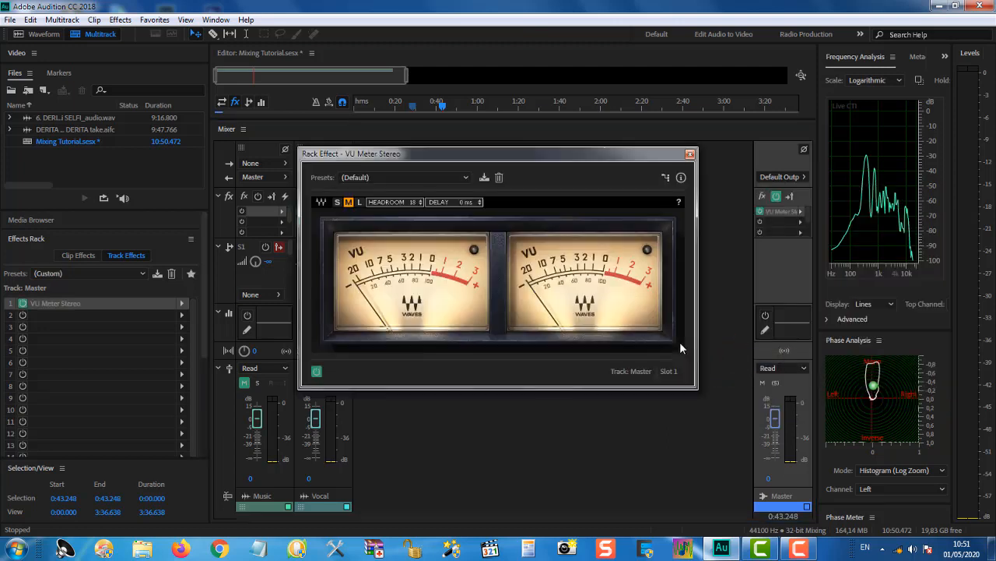
drag(567, 160, 865, 50)
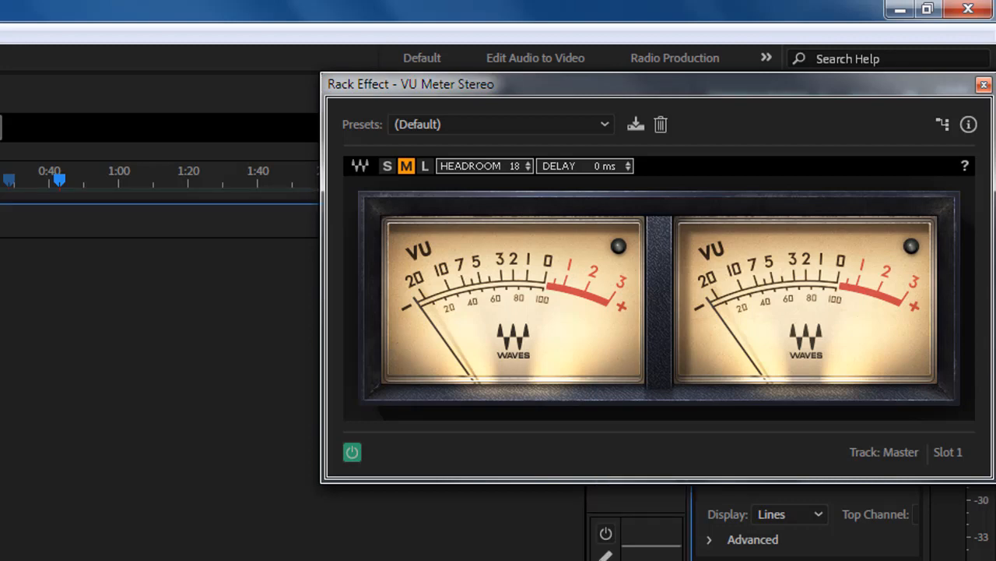
Play a passage of the vocal to check its level on the VU meter, and stop playback.
click(62, 179)
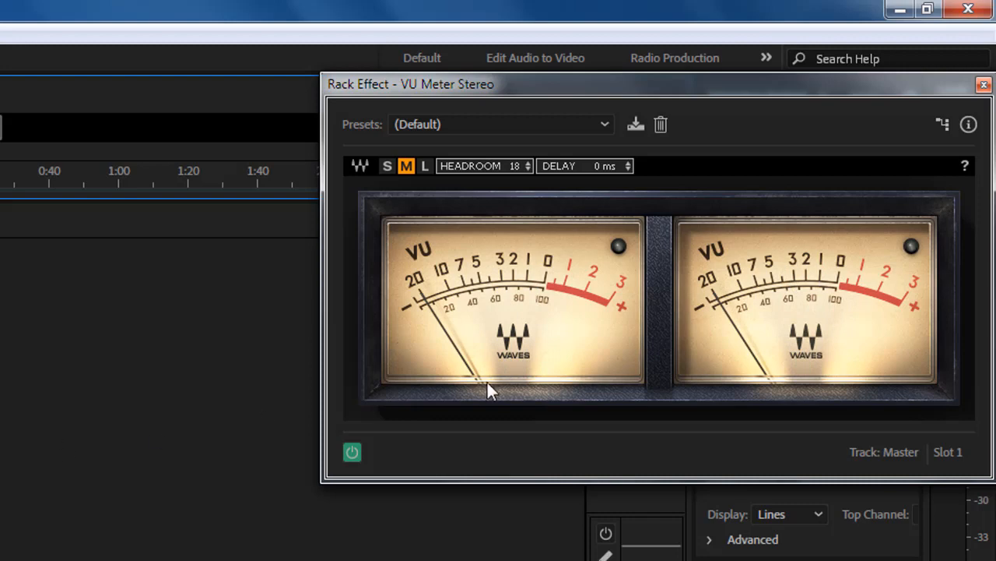
key(space)
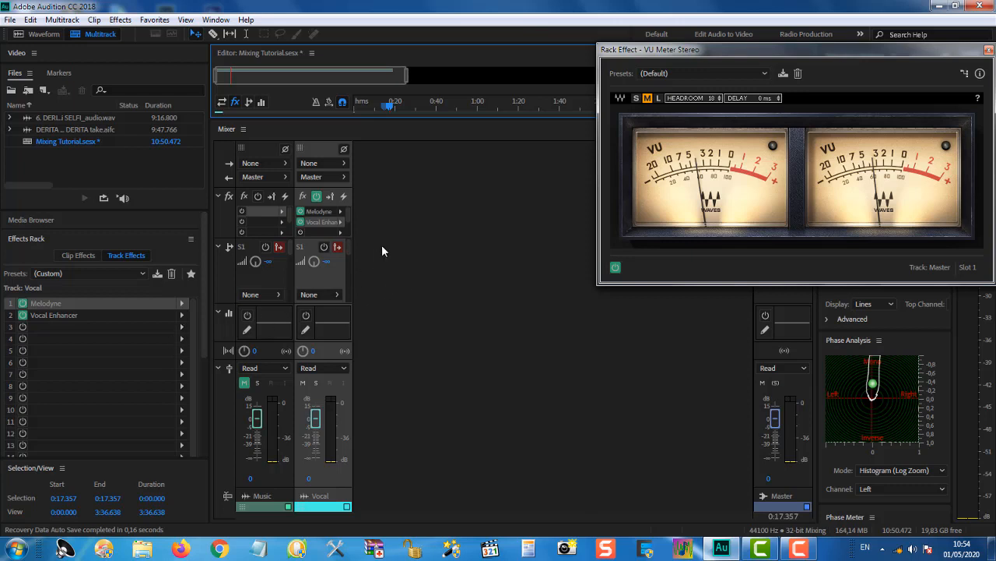
Add the Native Instruments Solid Bus Comp plug-in to the Vocal track's third effect slot and move its window slightly down.
drag(348, 218, 348, 222)
click(340, 226)
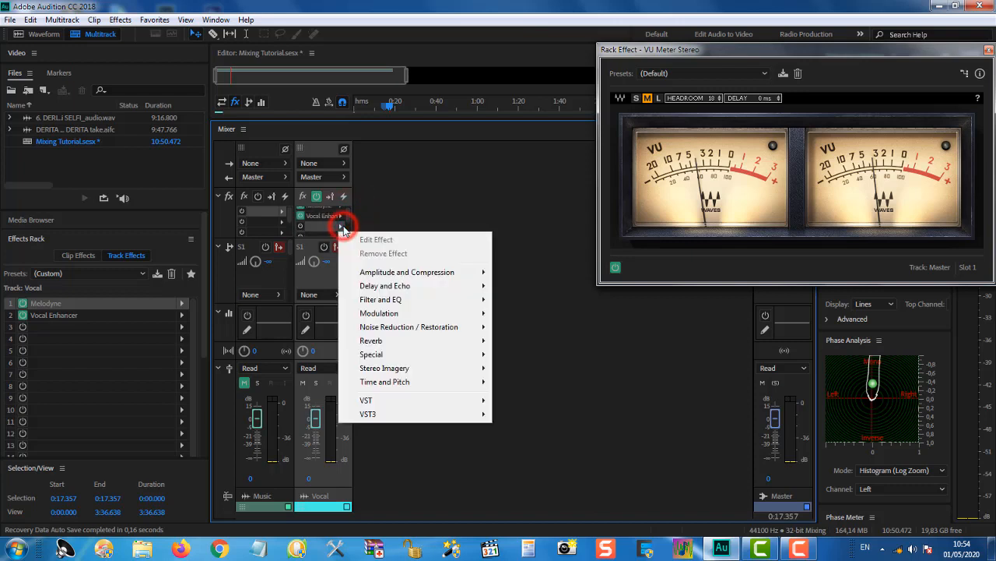
mouse_move(382, 399)
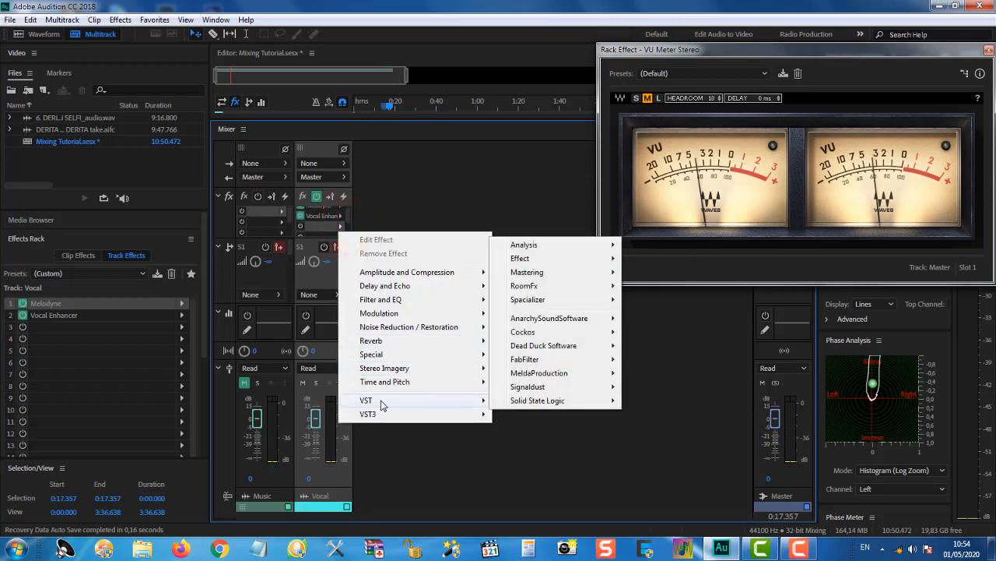
mouse_move(522, 258)
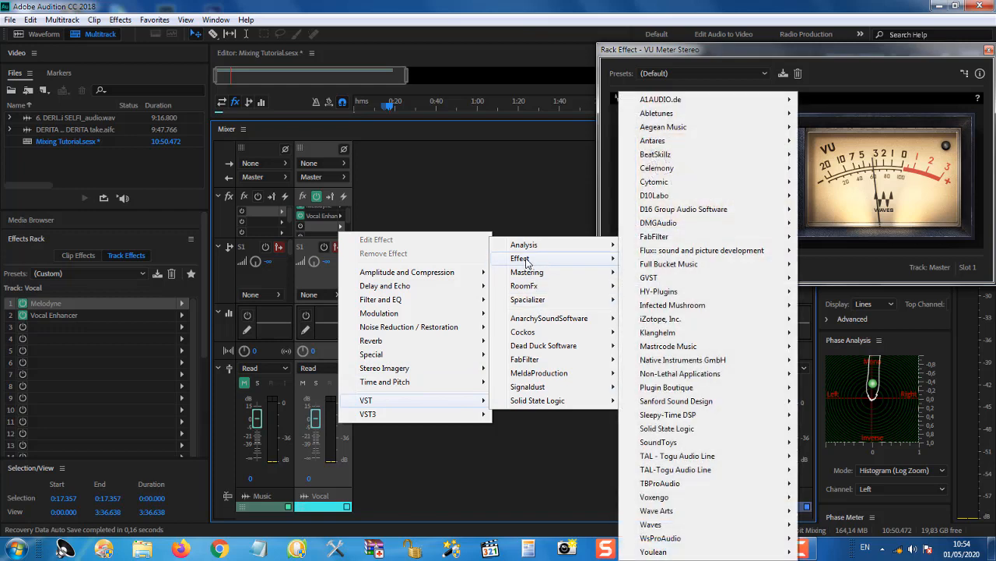
mouse_move(680, 361)
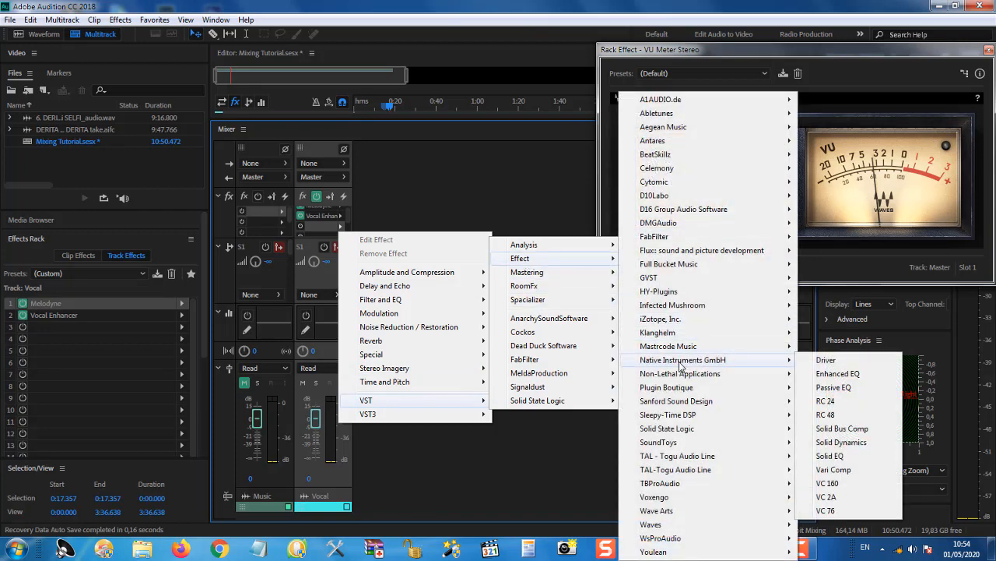
click(842, 428)
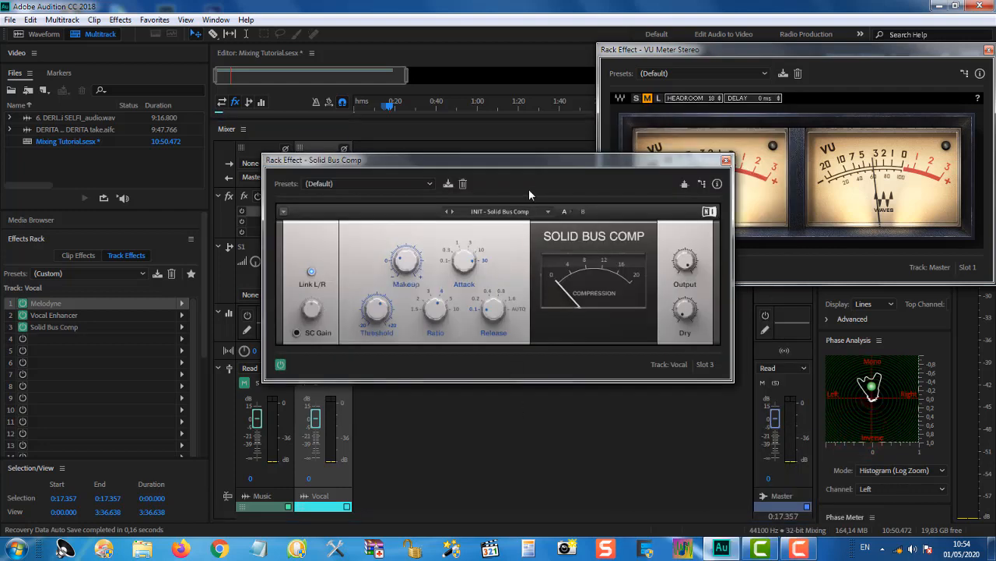
drag(515, 165, 512, 193)
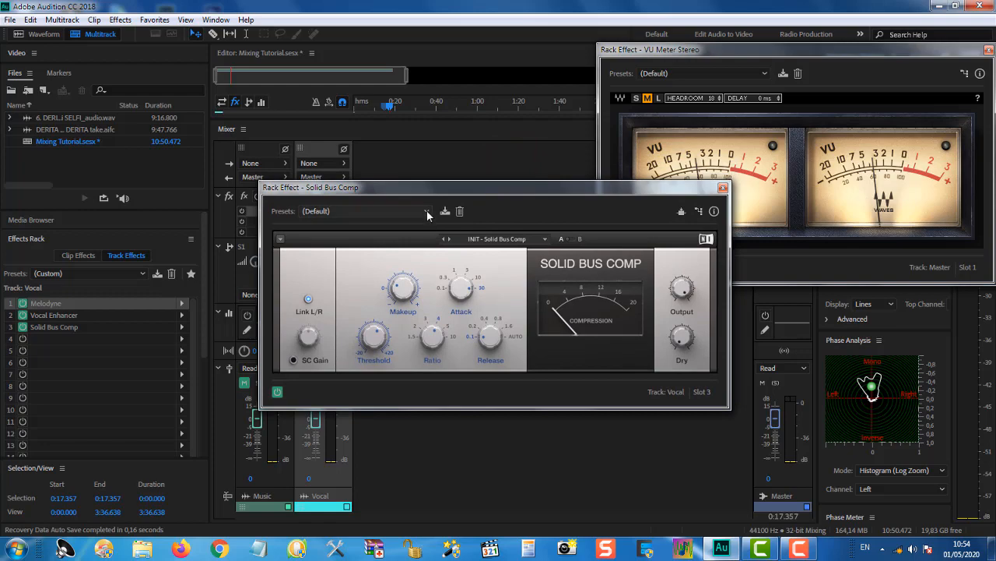
Load the Lead Vocal preset in Solid Bus Comp, with the ratio at 3 and the attack at 10.
click(427, 211)
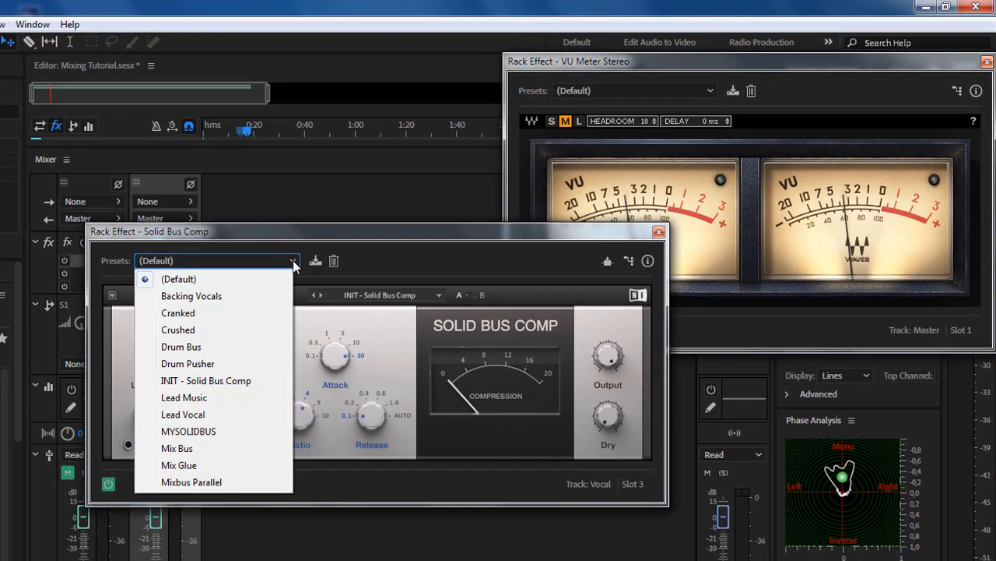
click(185, 421)
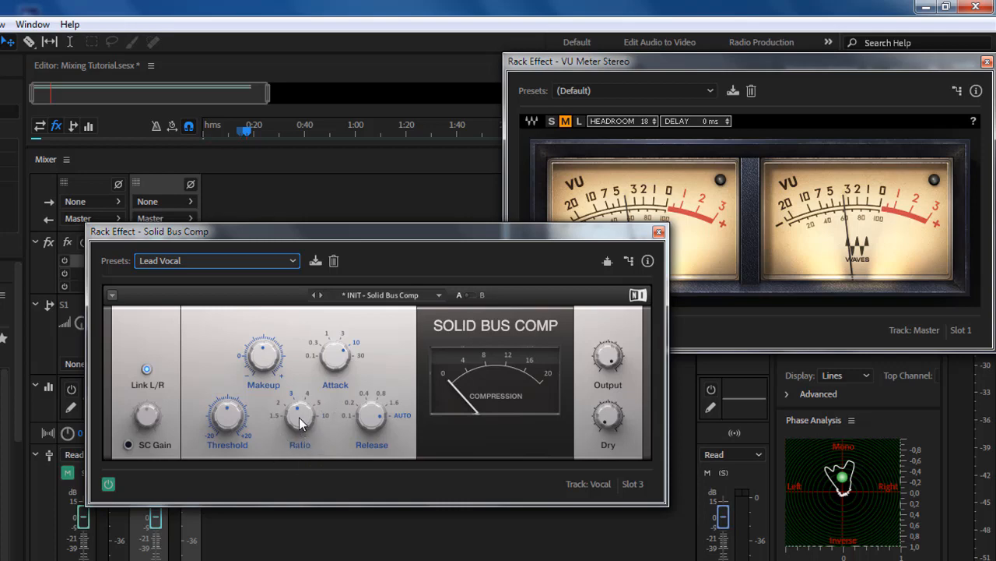
drag(300, 420, 299, 409)
drag(315, 419, 316, 425)
drag(336, 356, 381, 341)
mouse_move(257, 360)
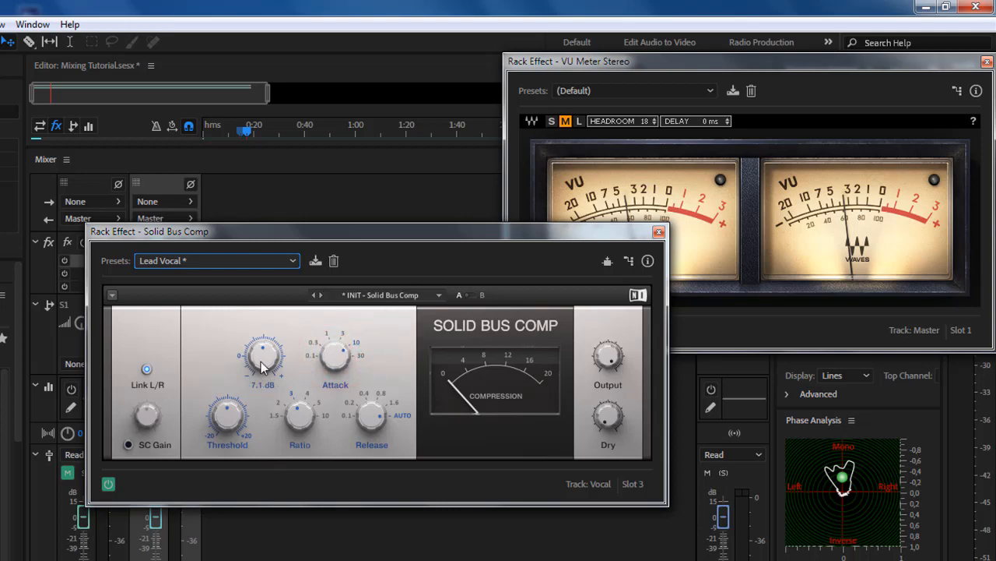
Lower the compressor's makeup gain to about 0.4 dB and reduce its threshold.
click(368, 423)
click(263, 355)
drag(259, 358, 259, 363)
drag(223, 407, 223, 420)
click(609, 355)
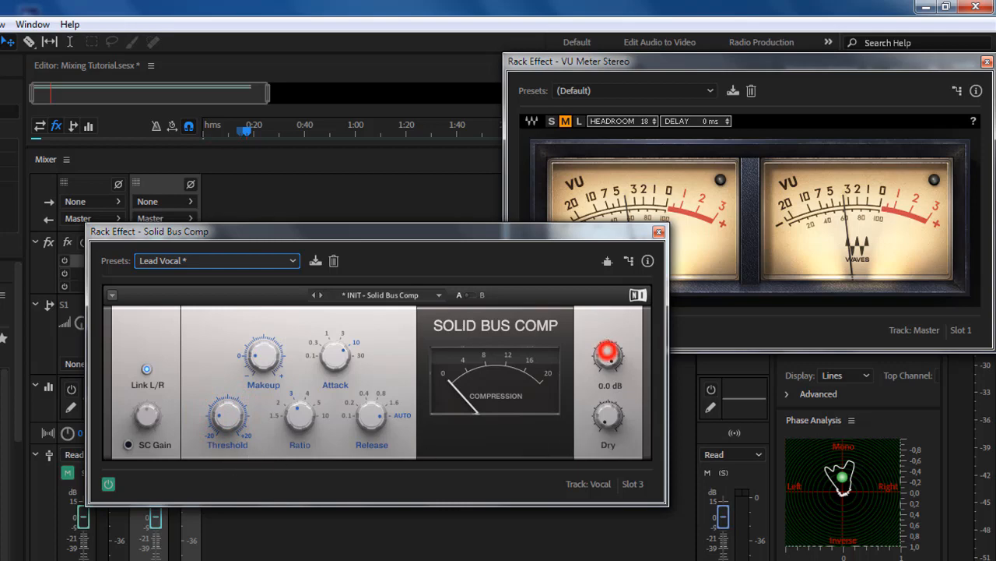
click(602, 416)
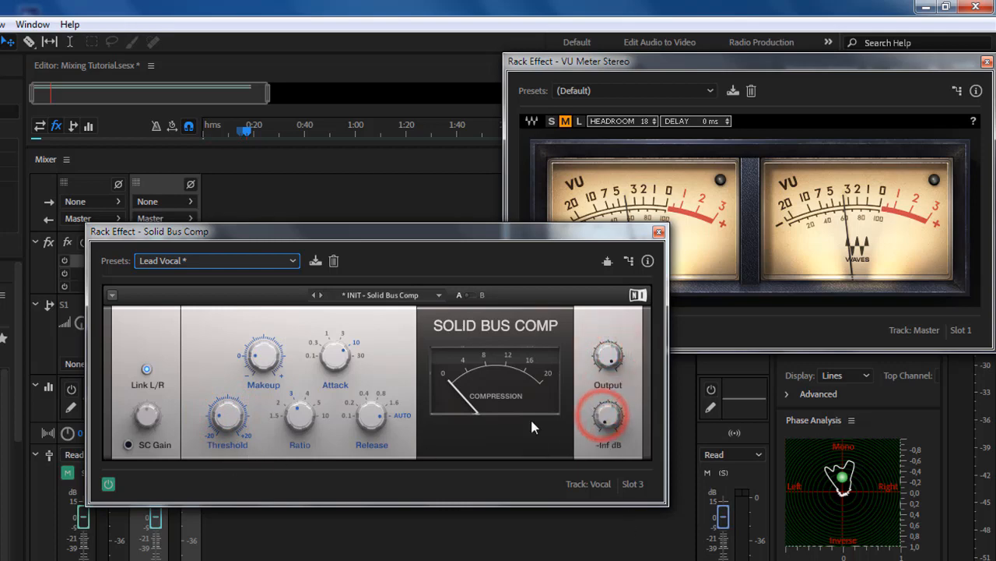
mouse_move(128, 448)
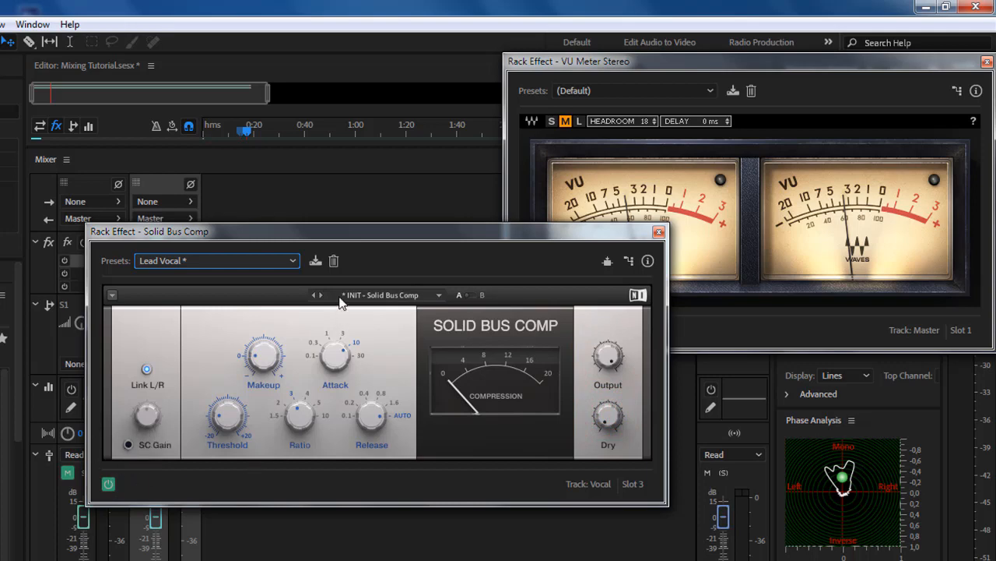
Move the compressor window off the VU meter and play from about 0:13, raising the threshold and setting the makeup to 7.2 dB.
click(247, 131)
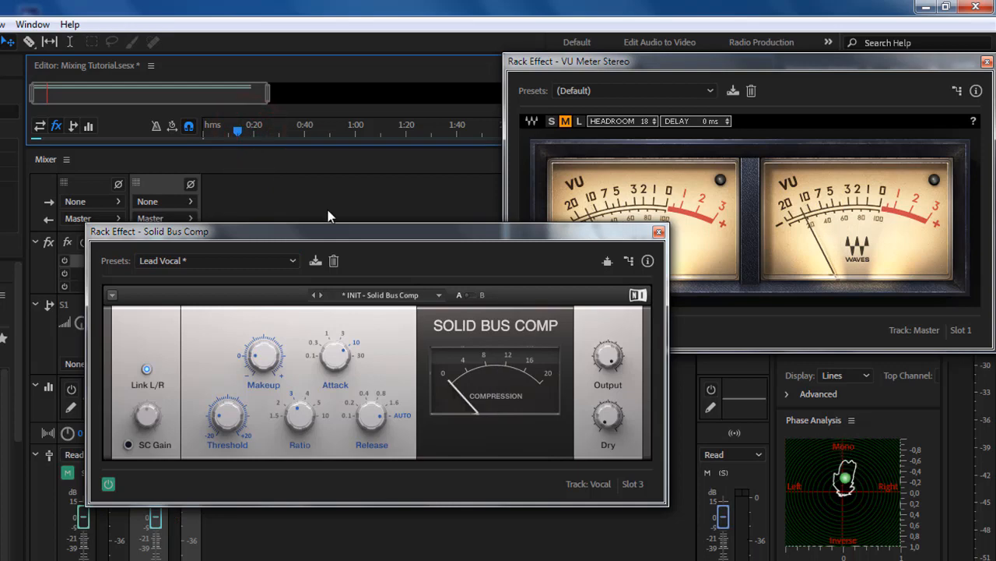
drag(543, 232, 617, 302)
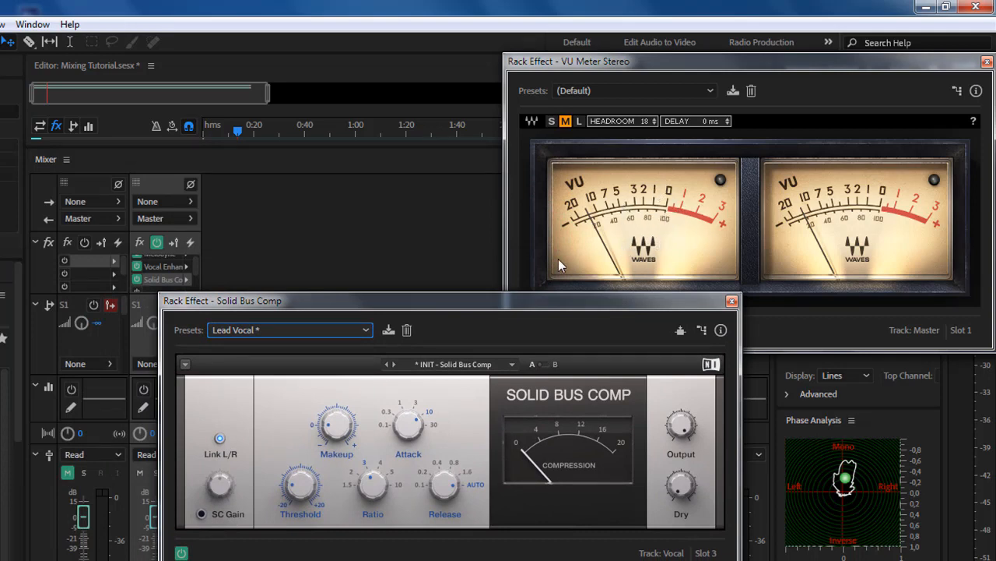
key(space)
mouse_move(331, 462)
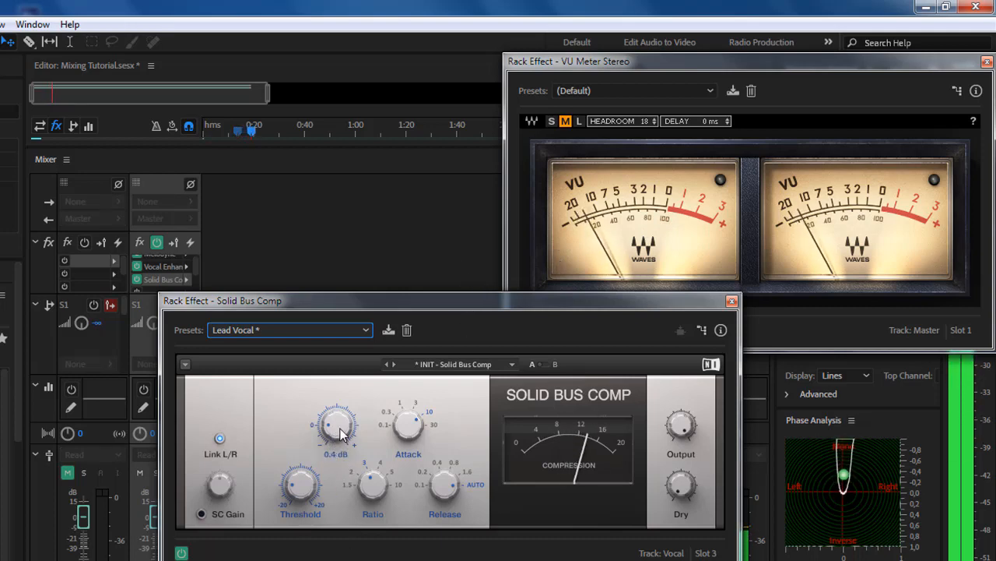
drag(303, 481, 303, 456)
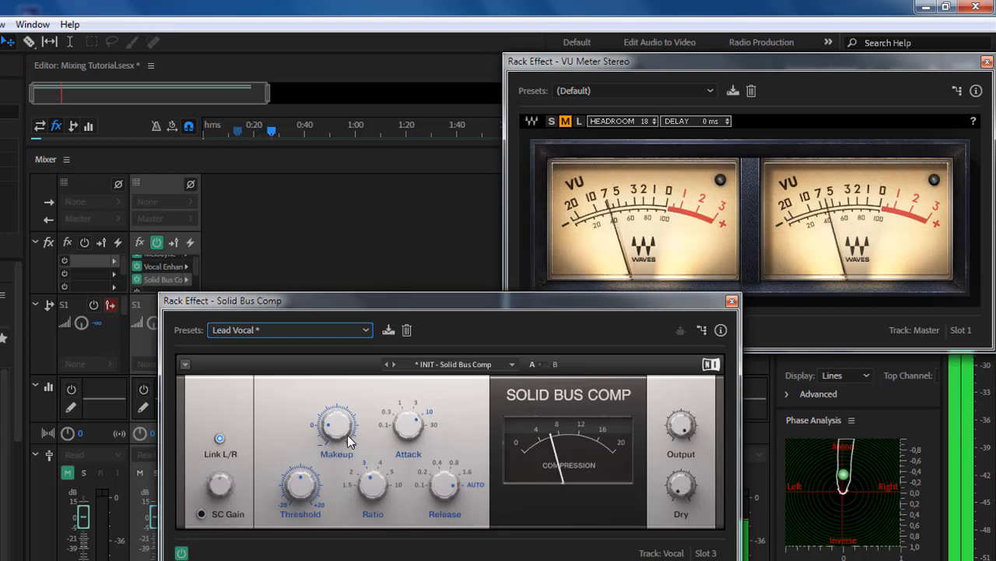
drag(348, 440, 348, 424)
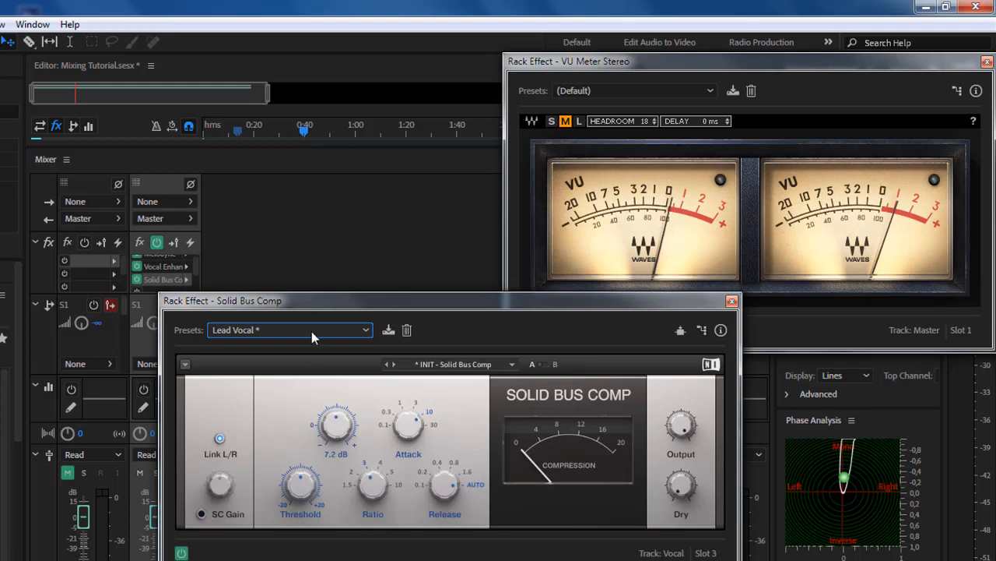
Play the vocal from about 0:32 while setting the compressor's makeup to 6.5 dB and its threshold to 8.3 dB.
click(304, 126)
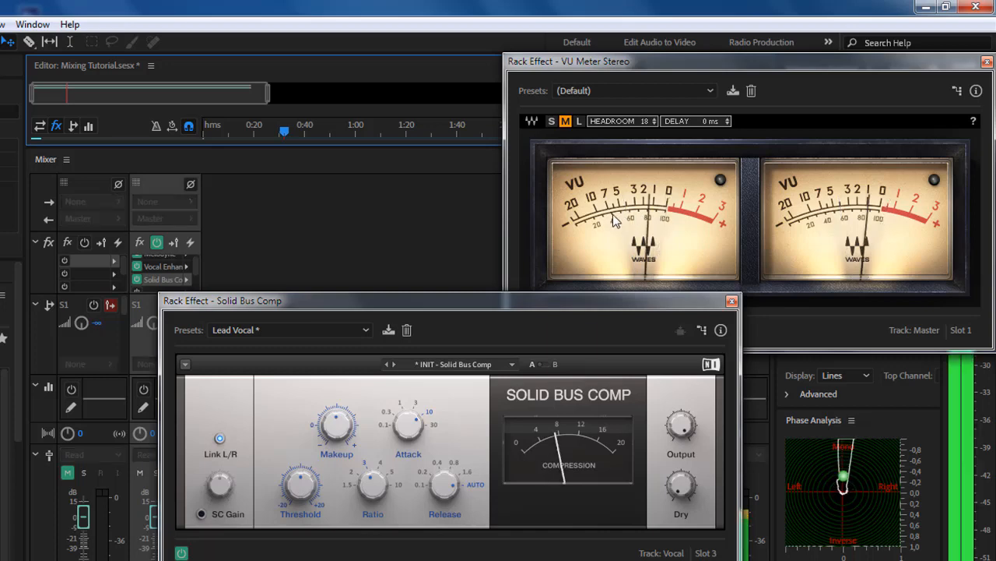
mouse_move(324, 428)
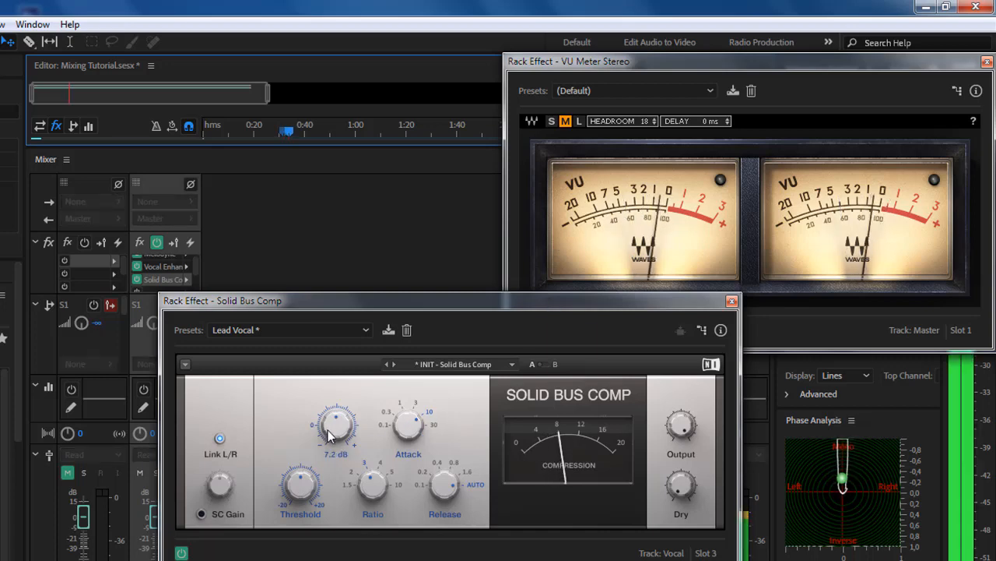
drag(333, 436, 333, 444)
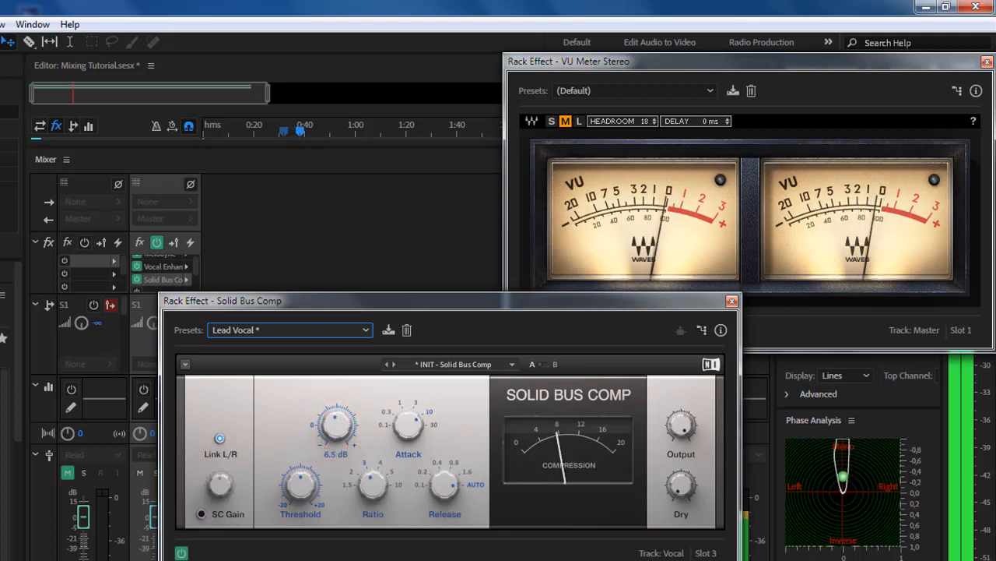
drag(298, 486, 298, 469)
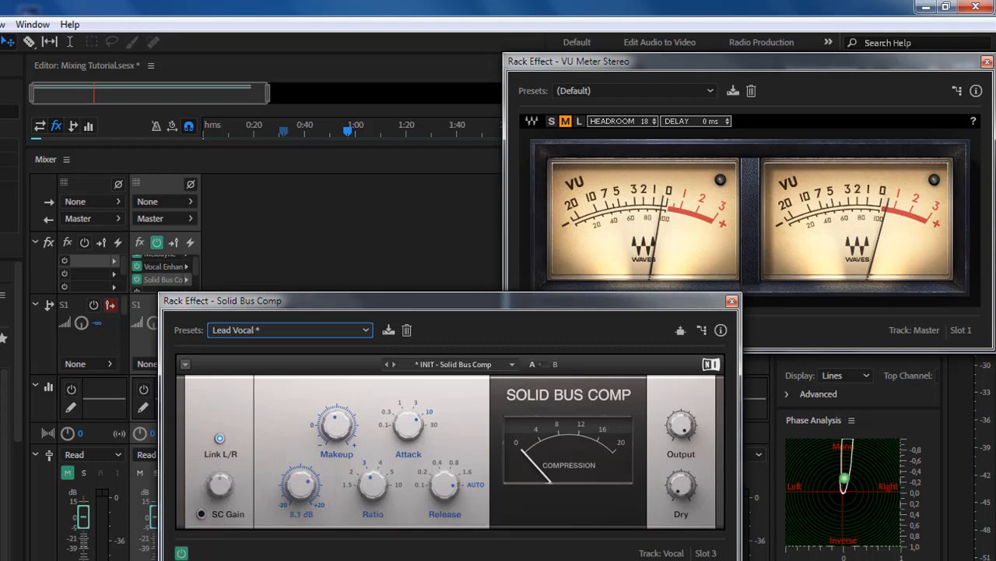
Set the threshold to 3.9 dB, resume playback, and reduce the makeup gain to 4.7 dB.
drag(300, 482, 301, 487)
drag(300, 487, 301, 488)
key(space)
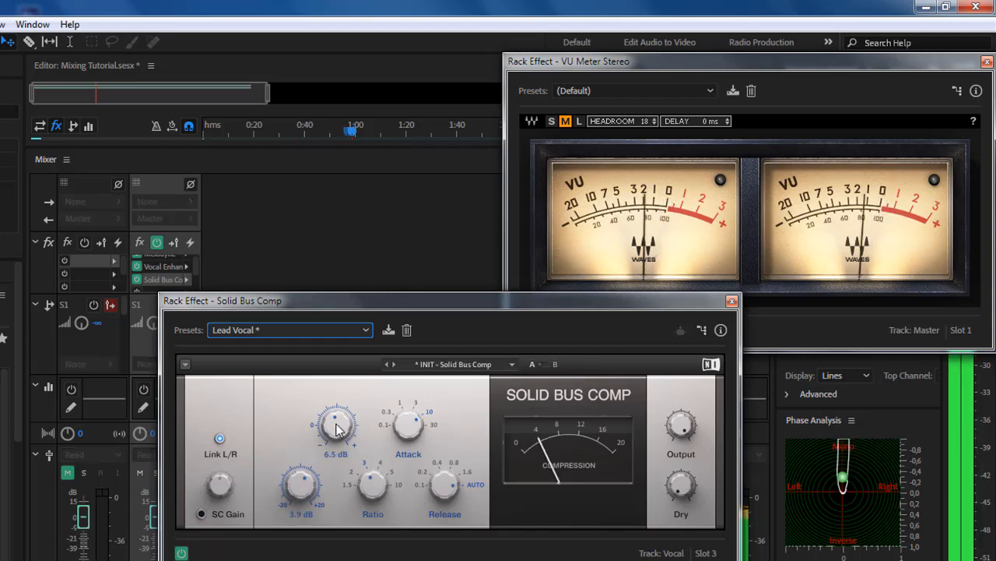
drag(337, 424, 336, 413)
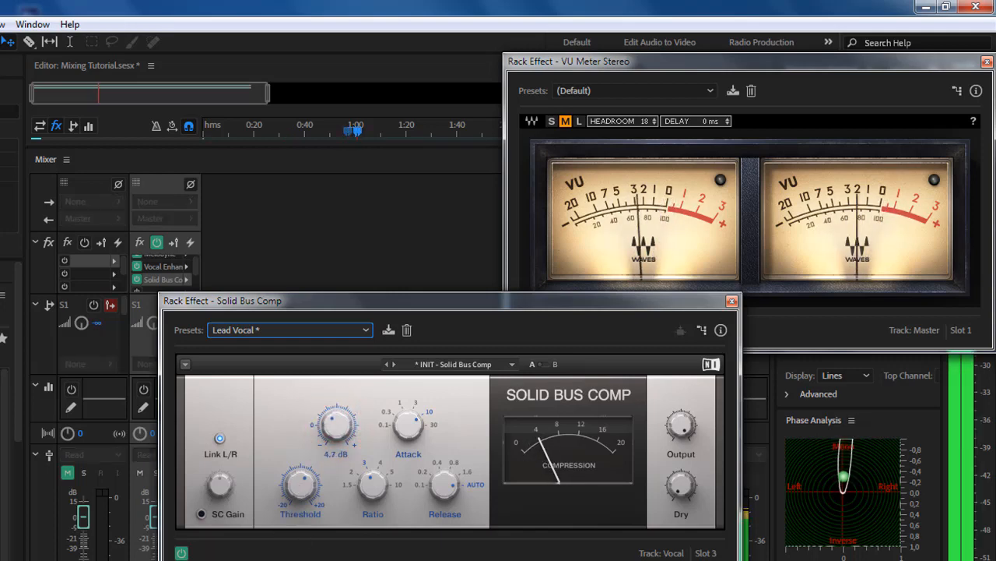
Replay the vocal from about 0:13 and trim the compressor's makeup gain to 4.5 dB.
click(361, 131)
key(space)
click(237, 144)
key(space)
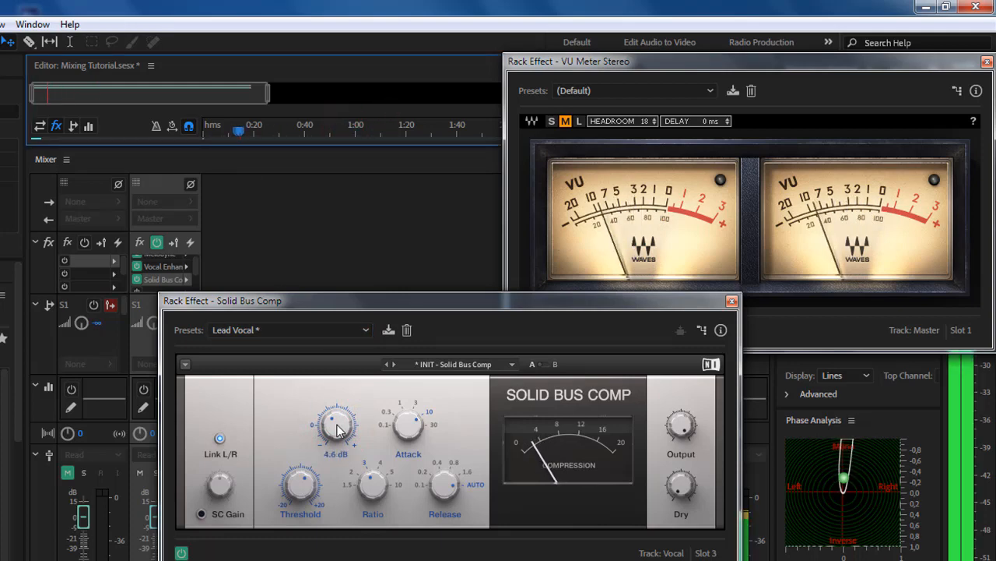
mouse_move(336, 430)
mouse_down()
mouse_move(336, 449)
mouse_move(337, 431)
mouse_up()
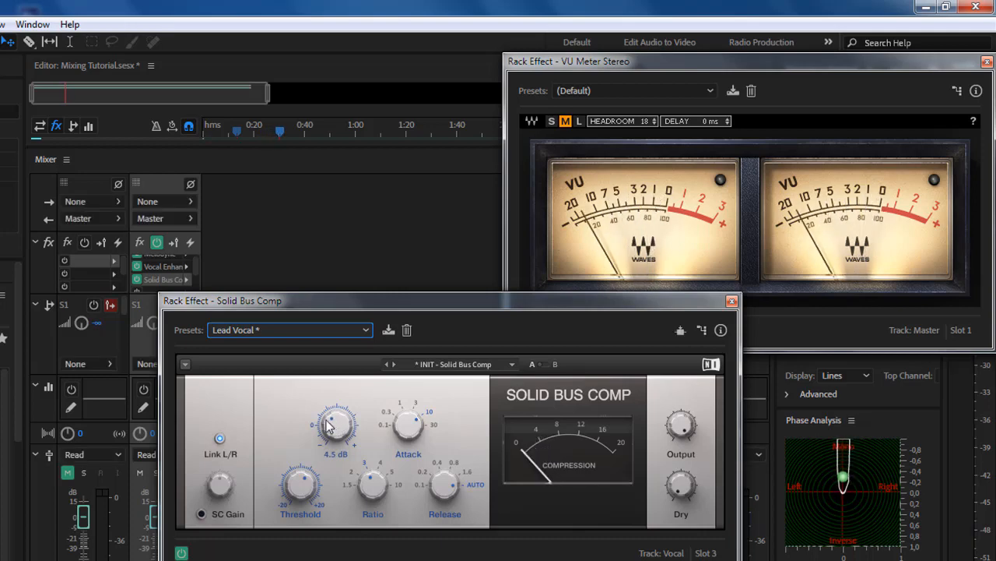
Check the passage from about 1:16 on the VU meter, setting the threshold to 3.0 dB and the makeup to 4.1 dB.
drag(282, 130, 398, 153)
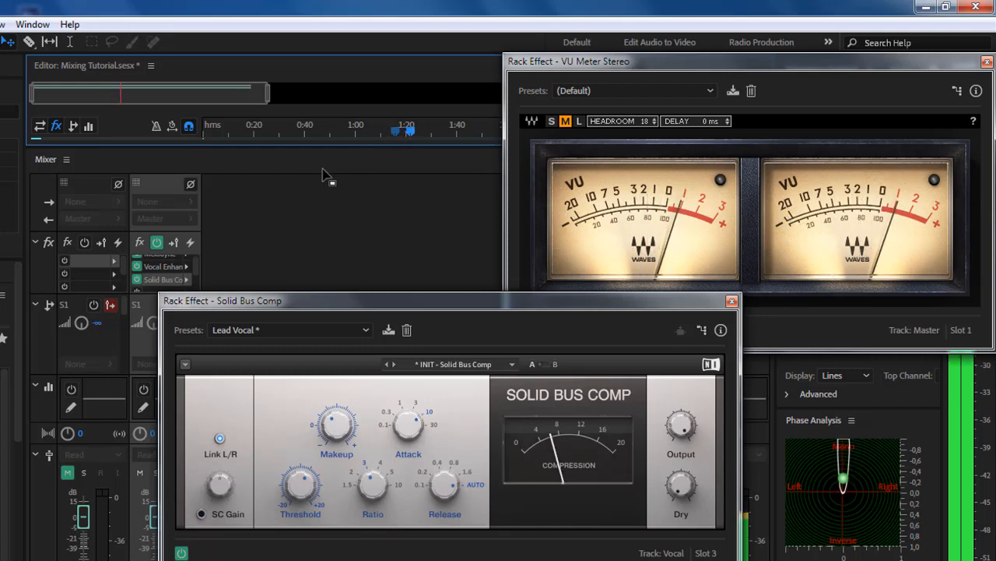
key(space)
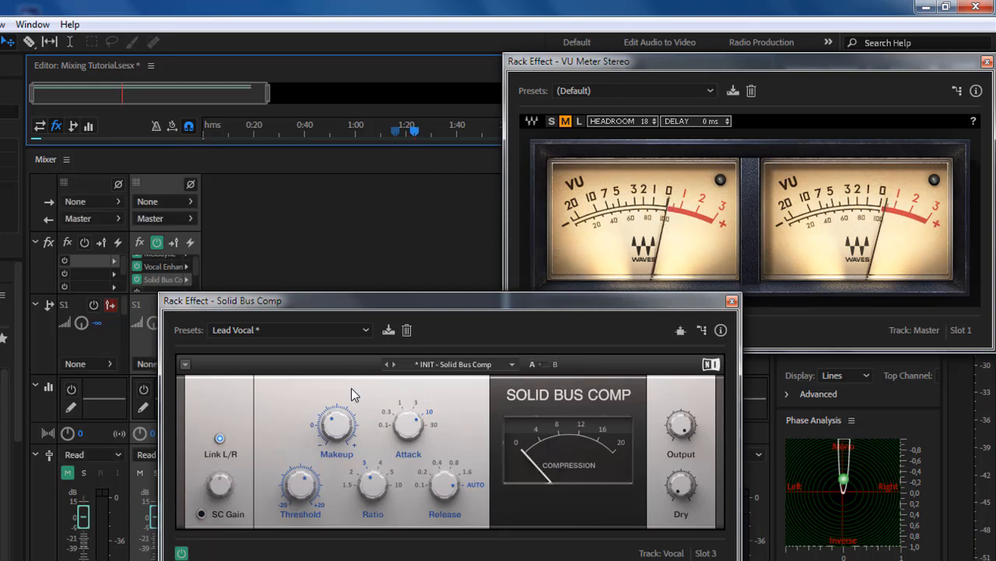
drag(299, 482, 299, 484)
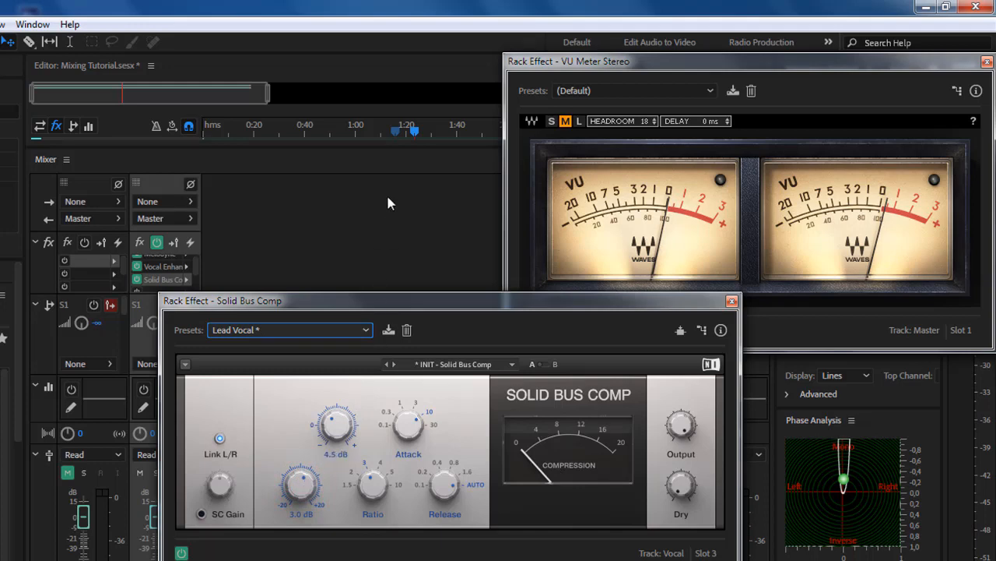
click(411, 131)
key(space)
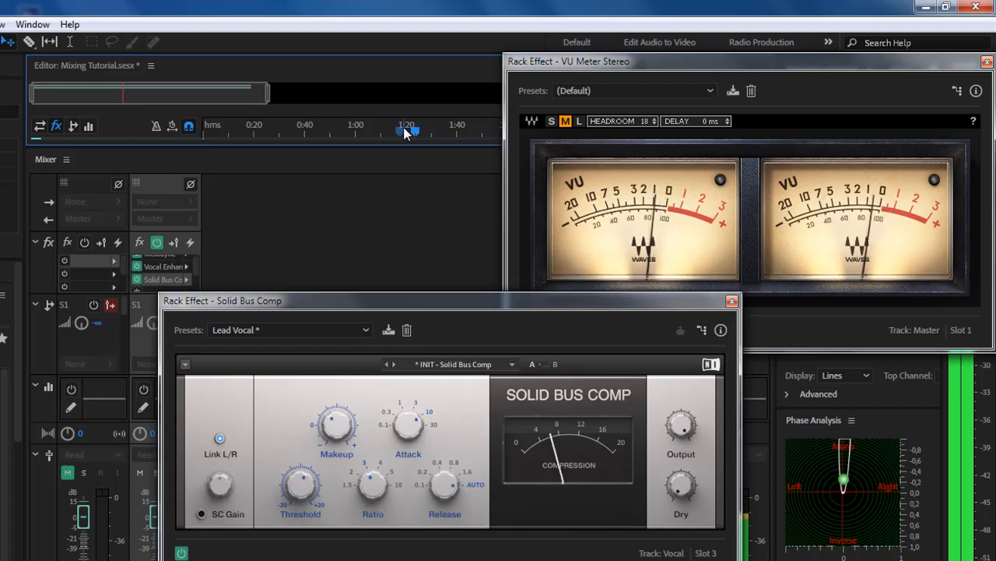
mouse_move(333, 448)
click(332, 427)
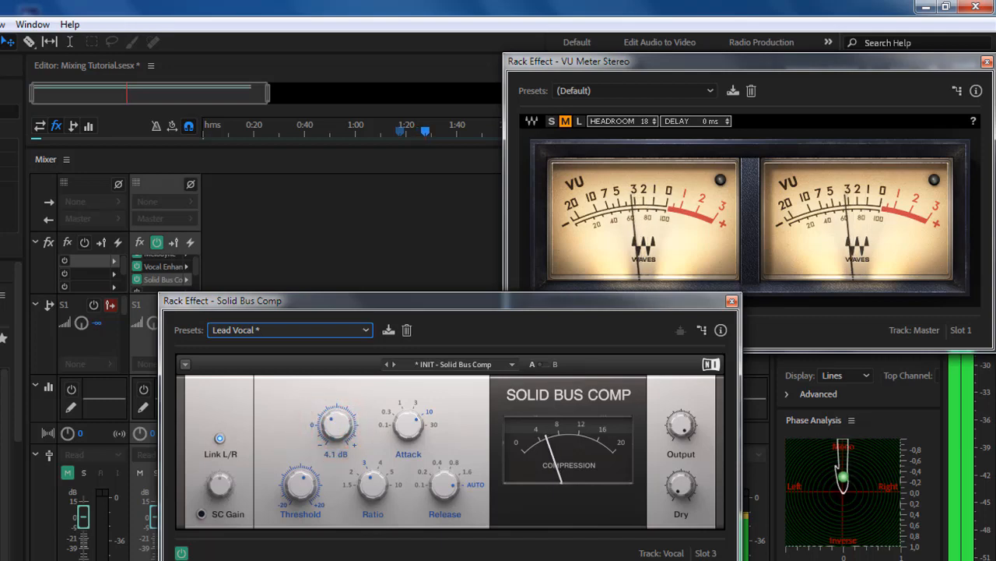
Replay the vocal to check the compressed level, stop playback, and close the Solid Bus Comp window.
click(427, 132)
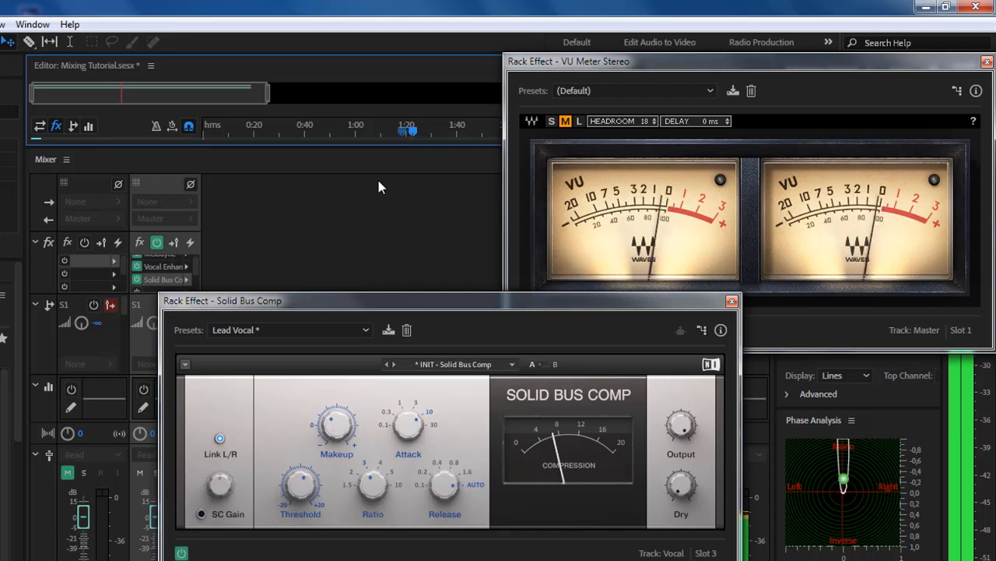
key(space)
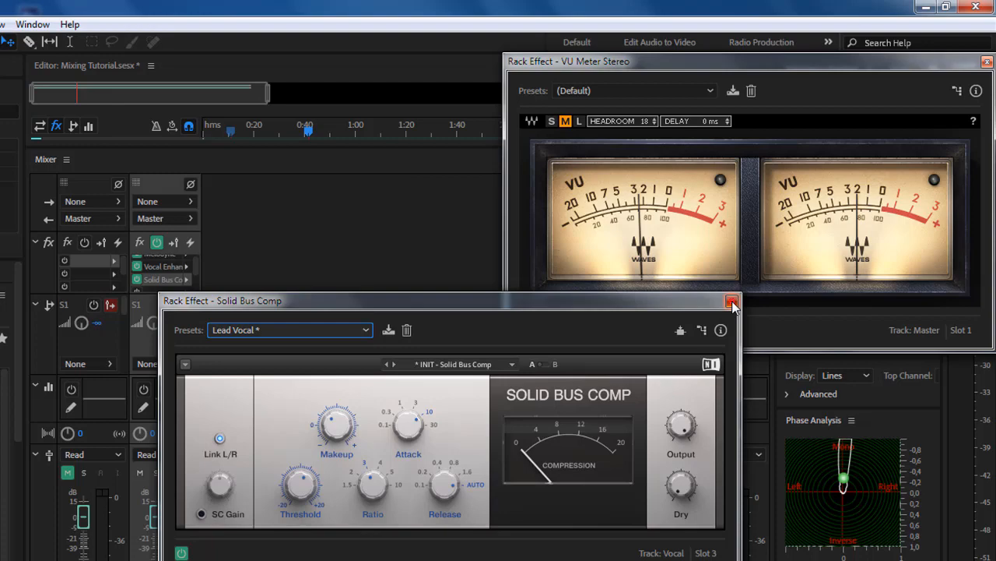
click(731, 301)
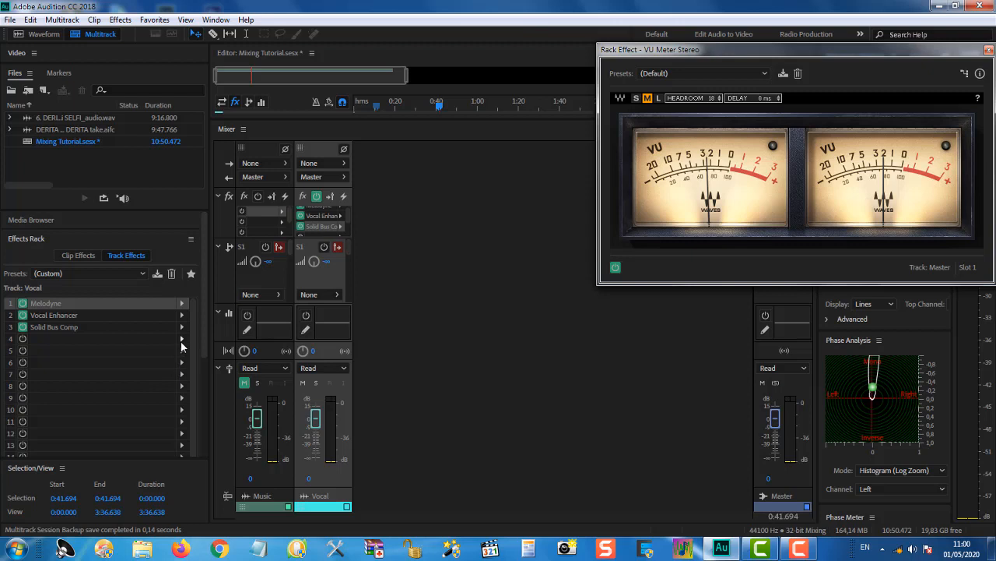
Add the FabFilter Pro-Q 3 equalizer to the Vocal track's fourth effect slot.
drag(350, 216, 350, 219)
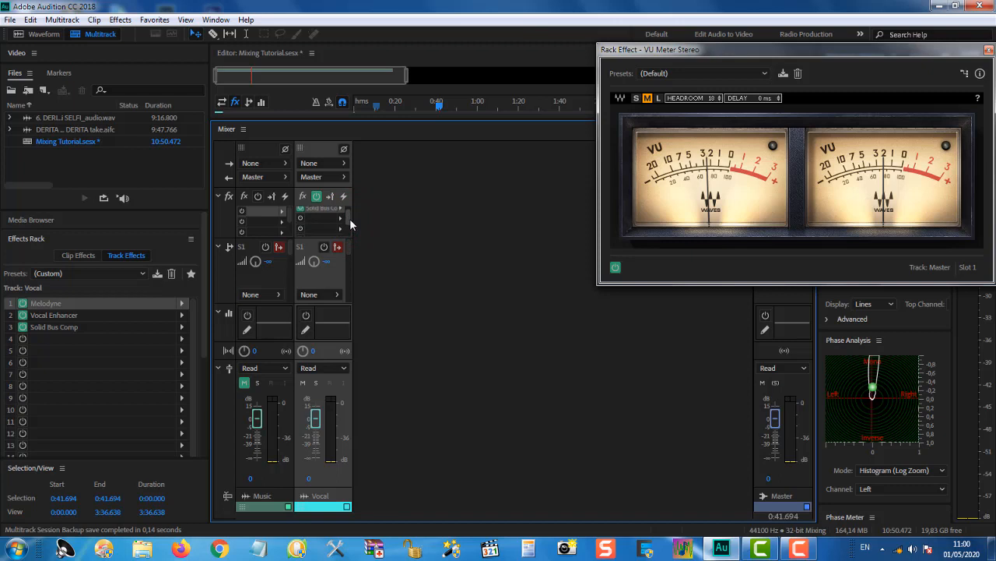
click(341, 218)
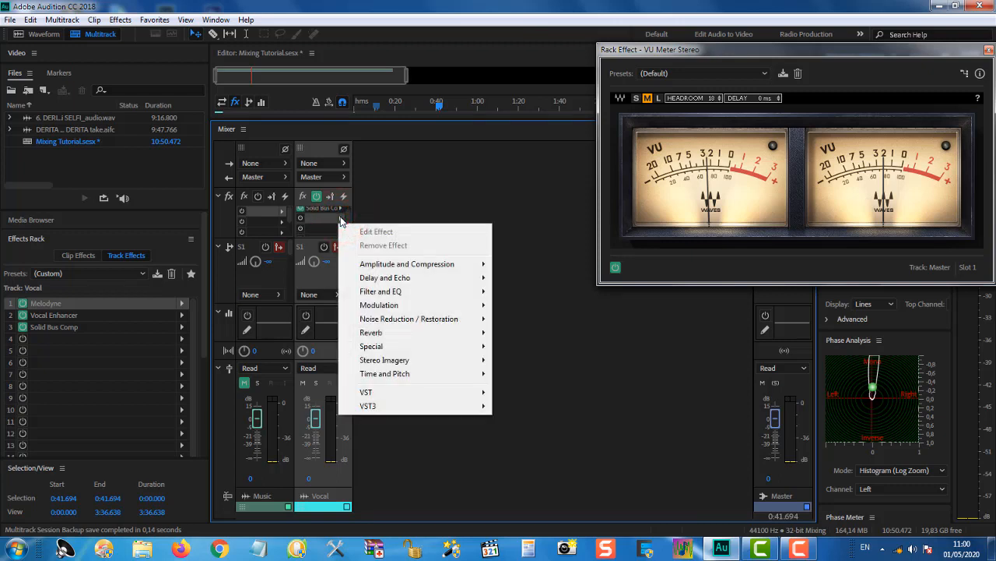
mouse_move(483, 404)
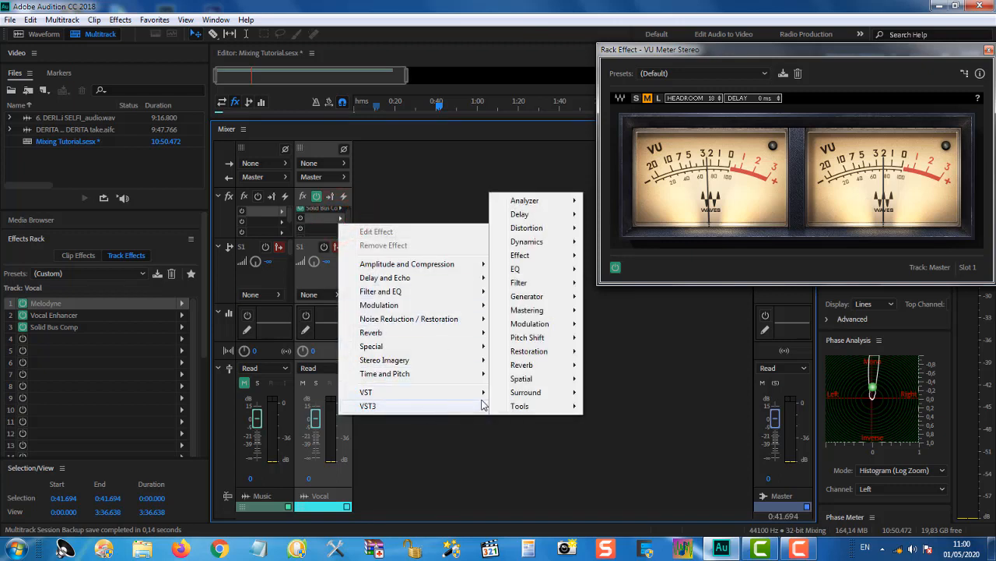
mouse_move(535, 274)
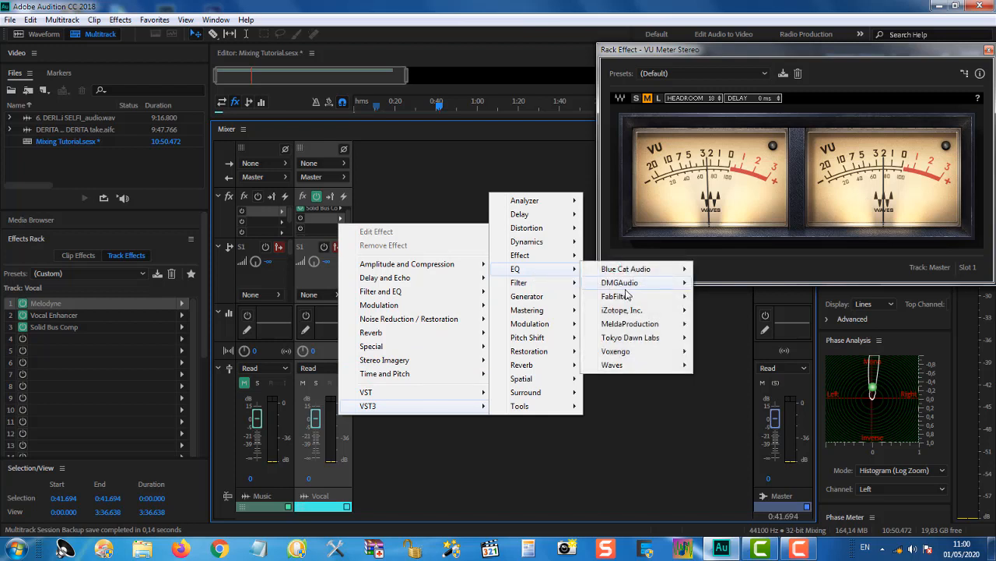
mouse_move(634, 299)
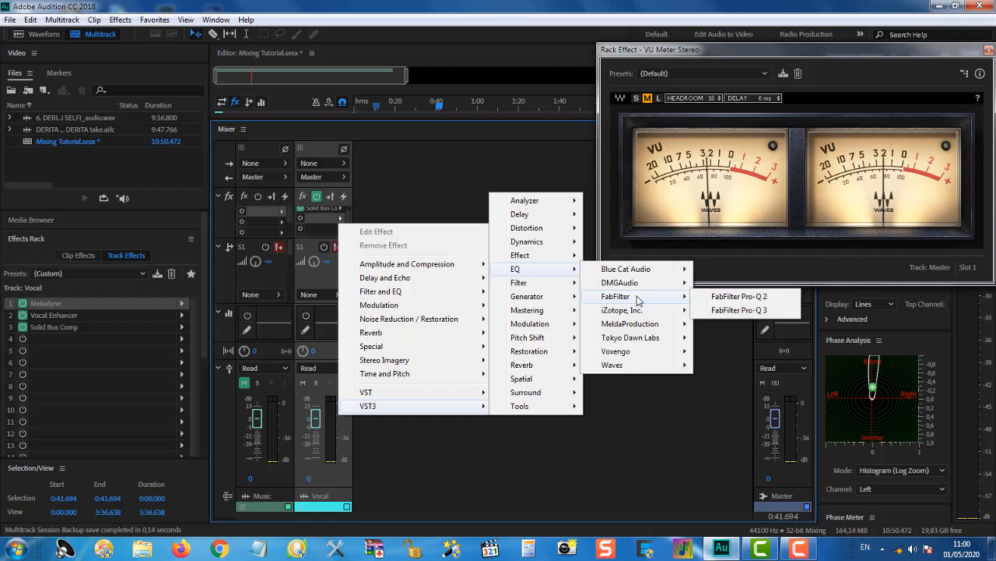
click(732, 311)
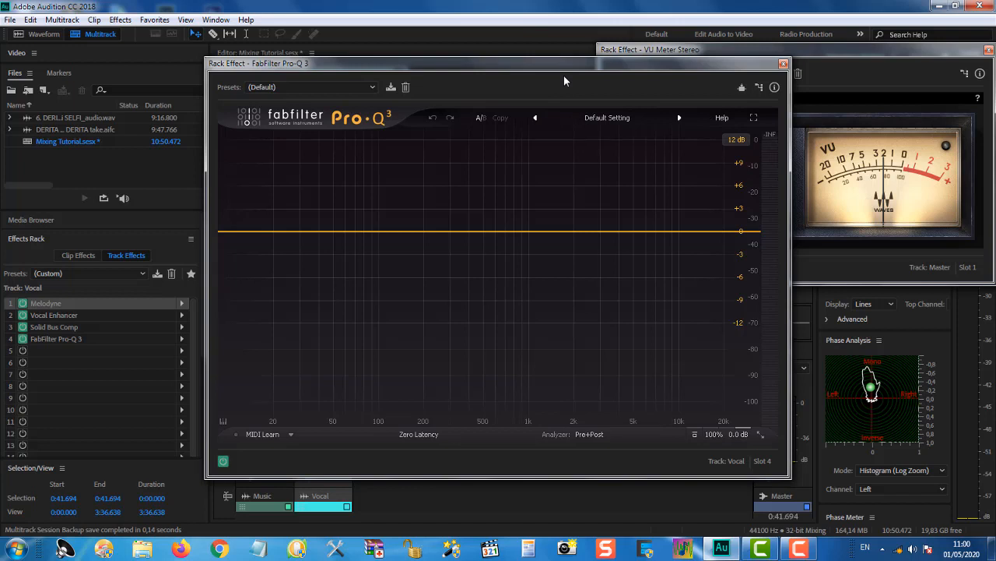
Look through the Pro-Q 3 built-in presets and load the saved Lead Vocal rack preset.
click(623, 116)
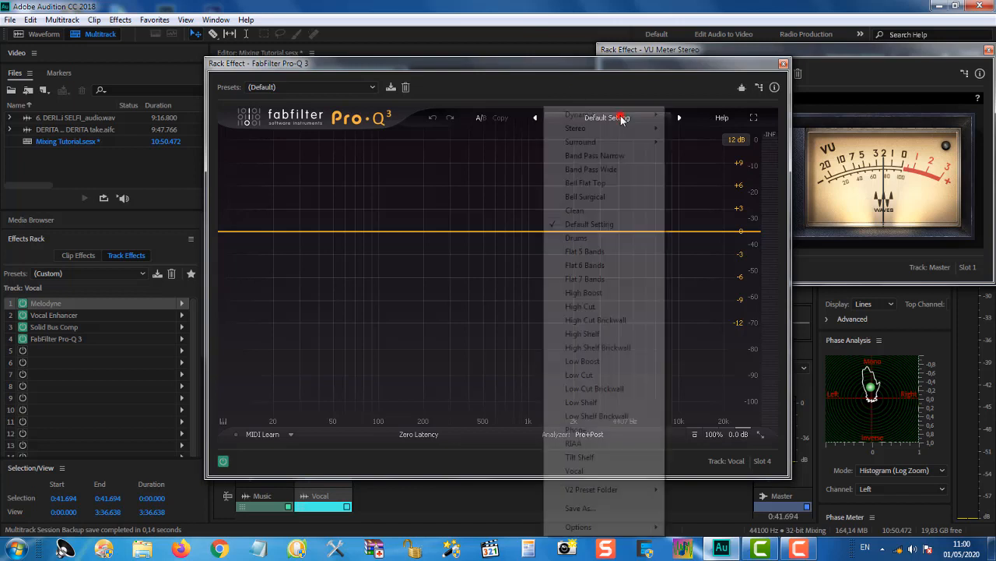
mouse_move(623, 117)
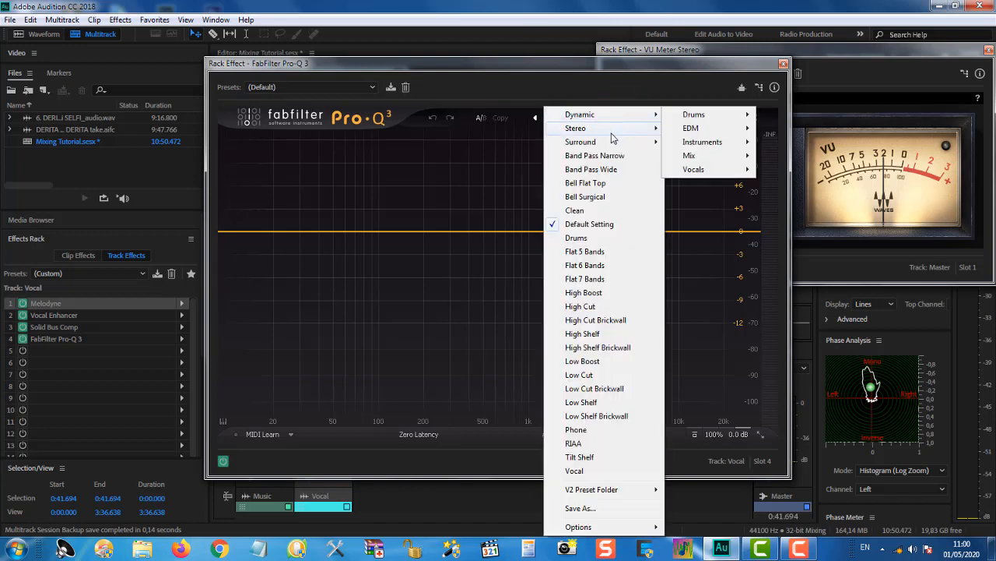
mouse_move(611, 133)
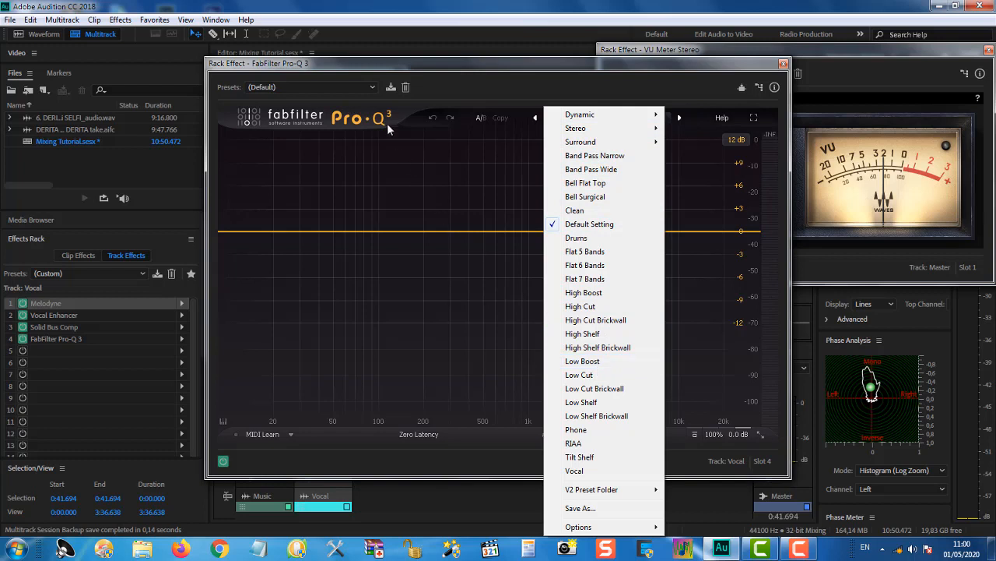
click(373, 88)
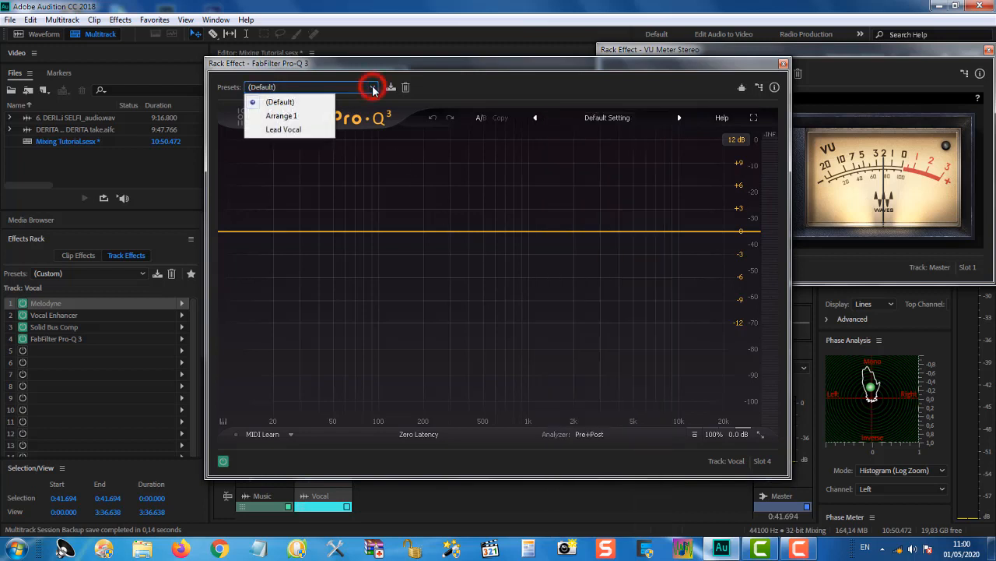
click(309, 130)
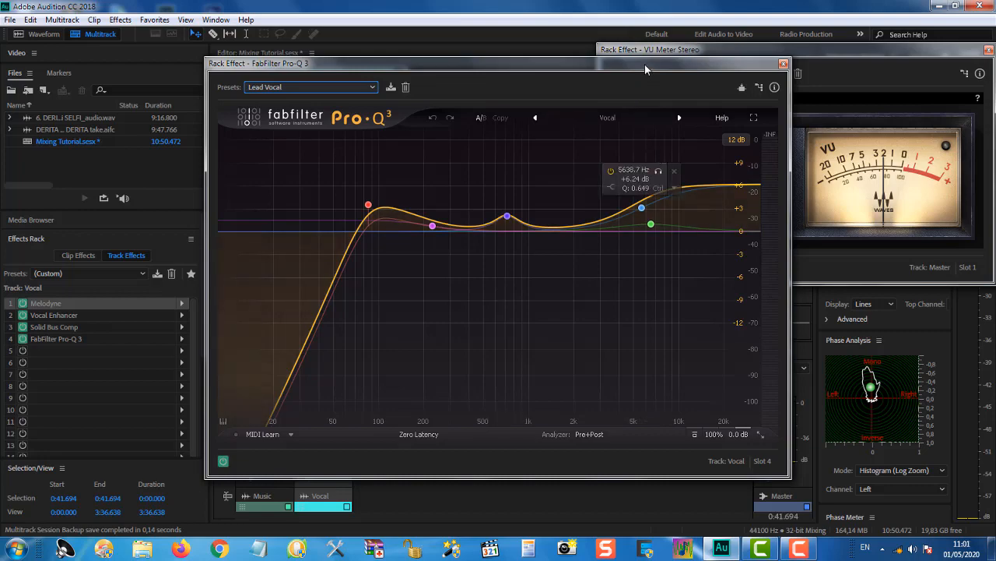
Play the vocal from about 0:10, compare it with the equalizer bypassed and enabled, and stop playback.
drag(645, 70, 510, 125)
drag(439, 106, 375, 111)
key(space)
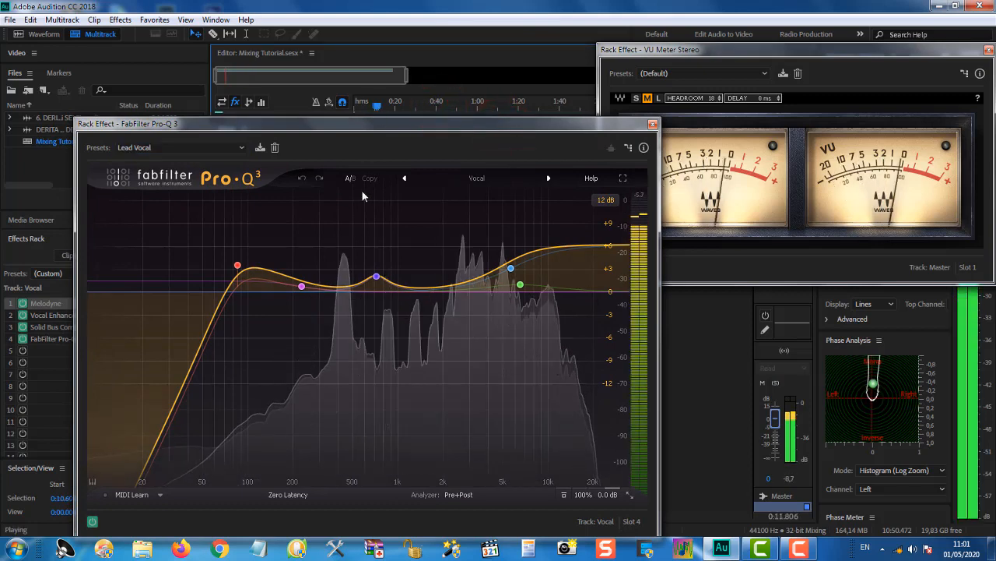
drag(365, 123, 364, 105)
click(521, 266)
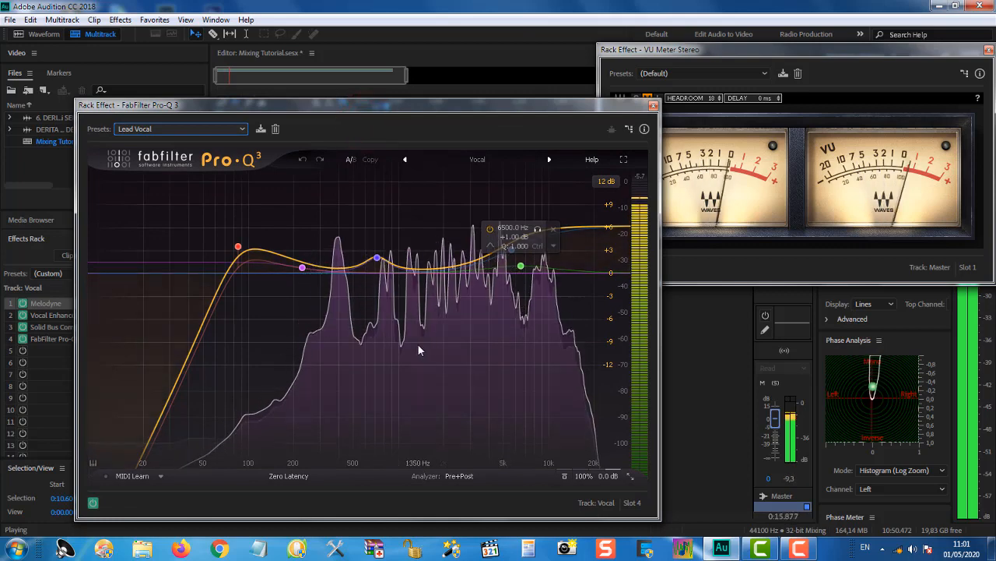
click(93, 503)
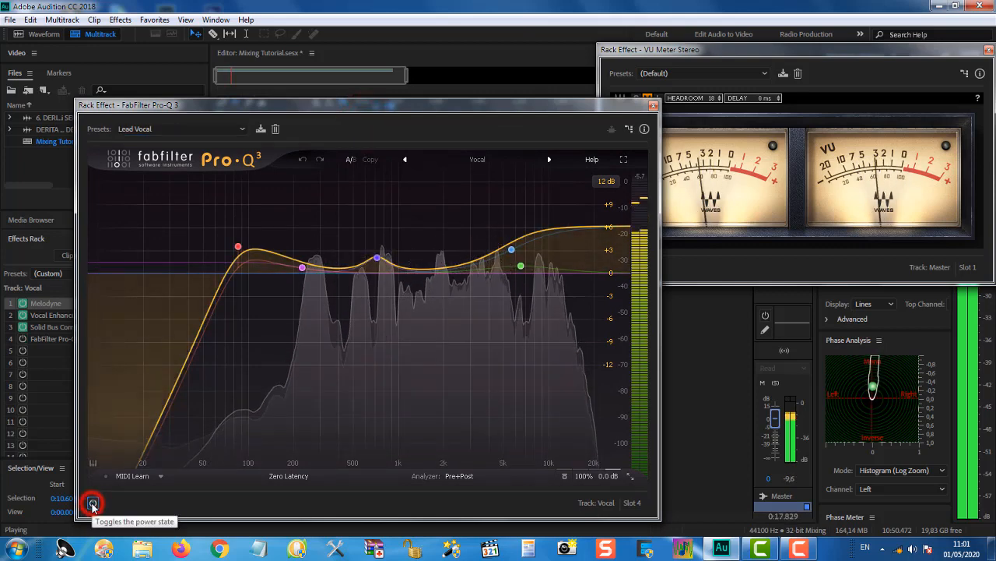
click(92, 502)
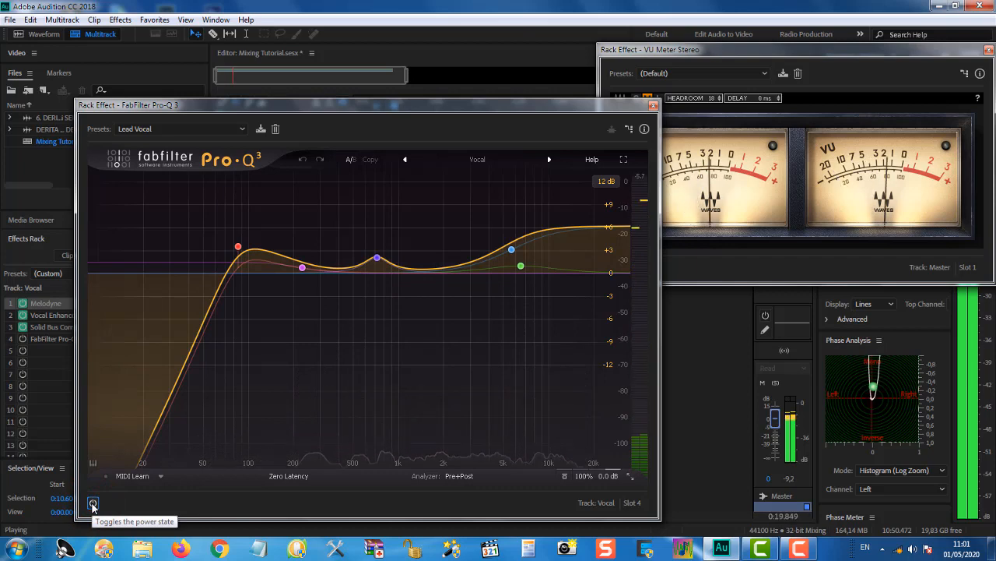
click(93, 503)
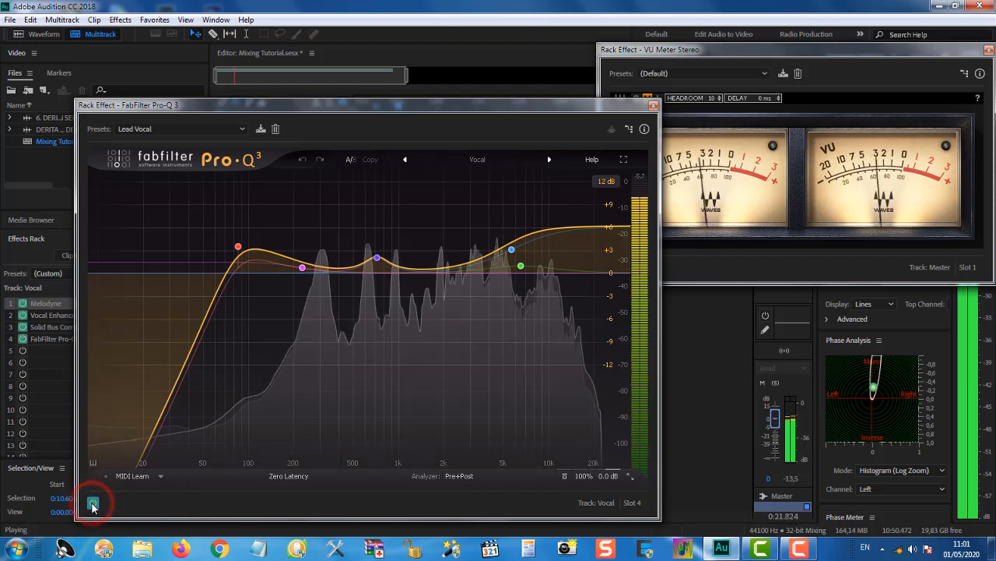
key(space)
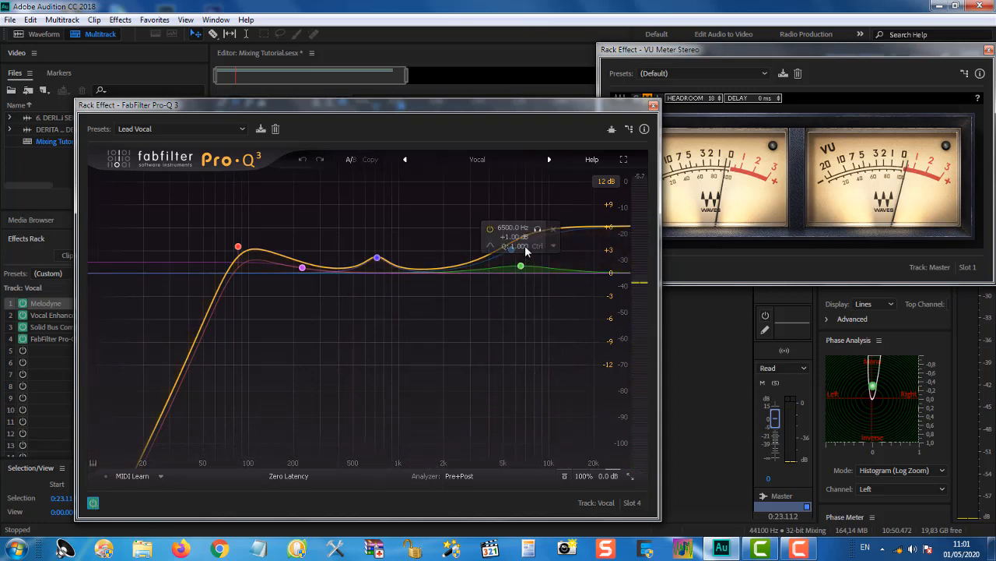
Replay the vocal from about 0:11 and set the high shelf band's gain to about +4.79 dB.
click(511, 261)
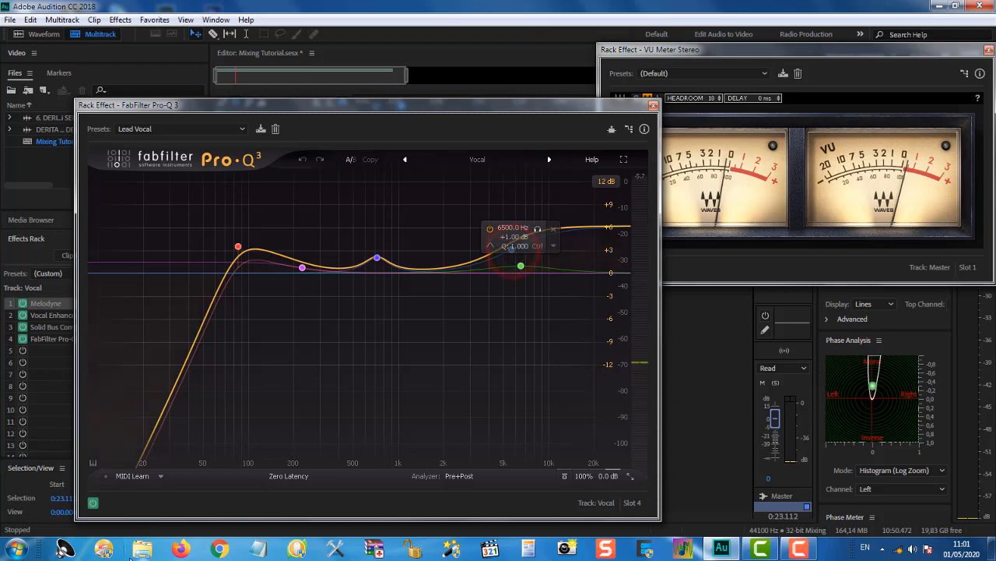
drag(465, 105, 475, 132)
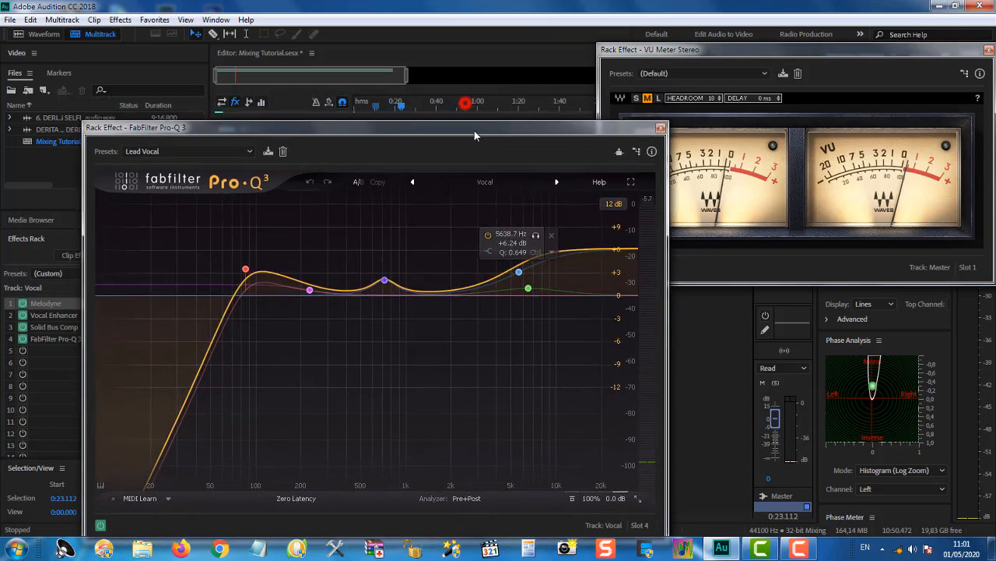
drag(400, 105, 377, 107)
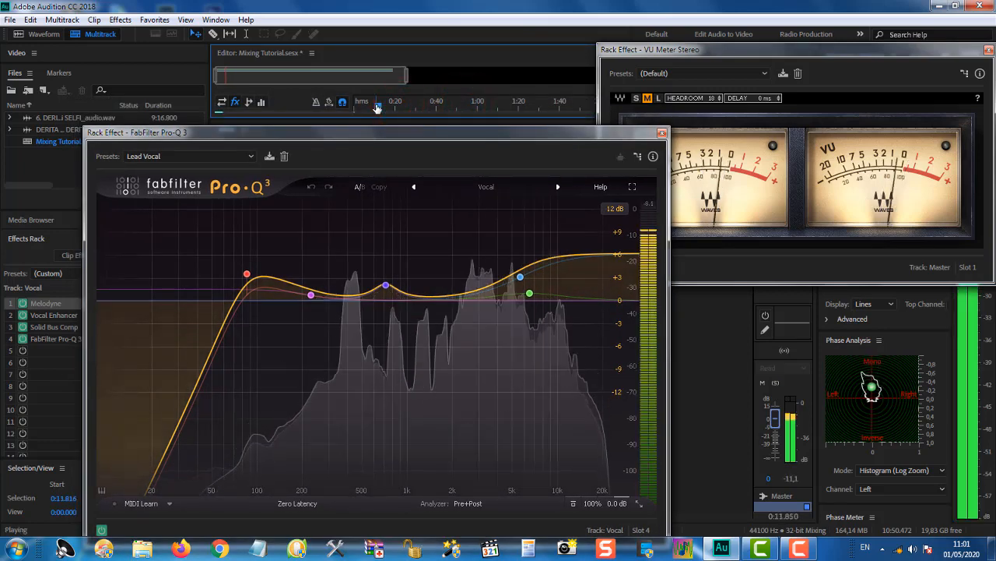
click(520, 276)
drag(520, 277, 520, 275)
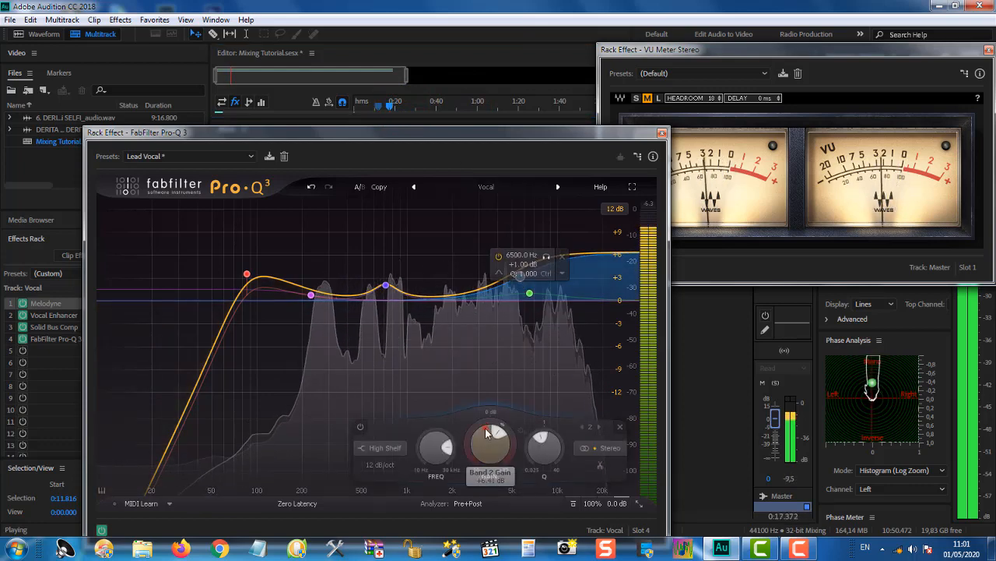
mouse_move(484, 427)
mouse_down()
mouse_move(469, 434)
mouse_move(493, 434)
mouse_up()
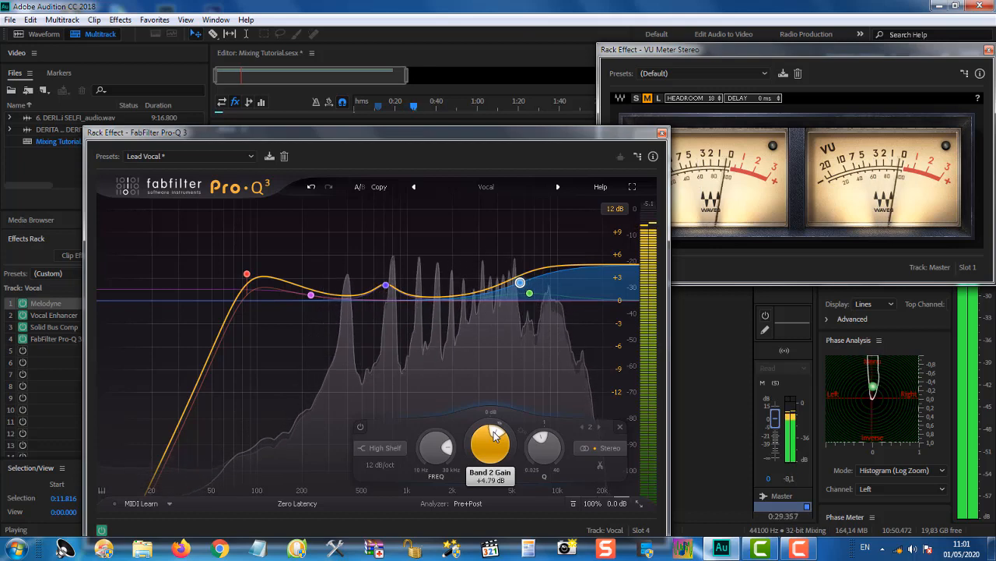
Set the high-frequency bell band (band 1) to a Q of 1.001 and a frequency of about 7803.5 Hz.
click(529, 293)
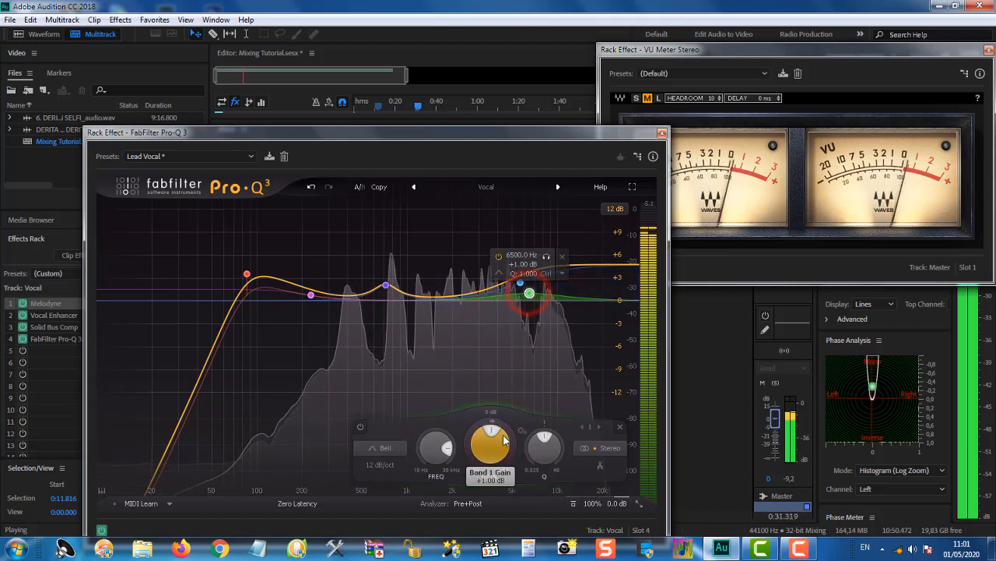
drag(497, 442, 537, 440)
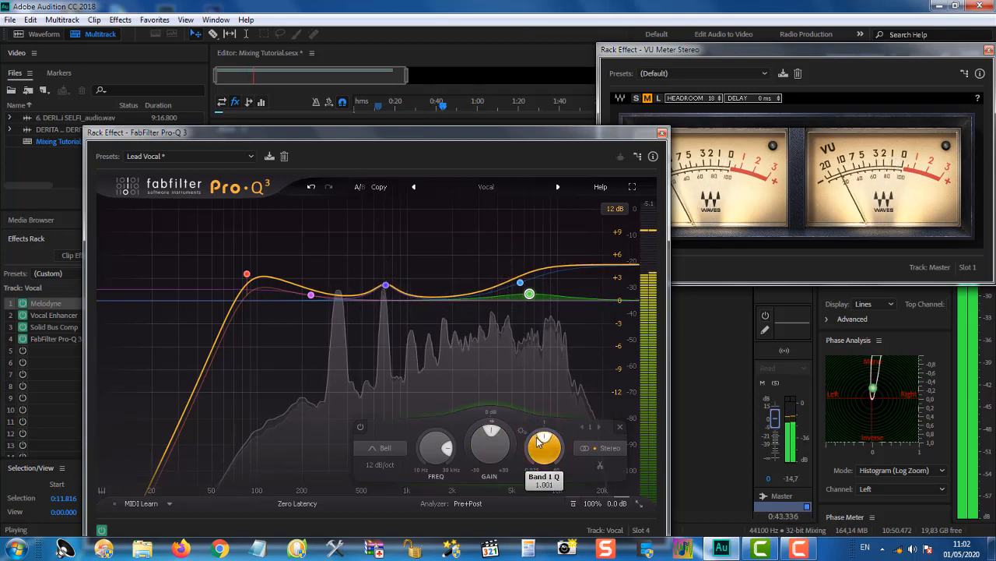
drag(436, 449, 438, 447)
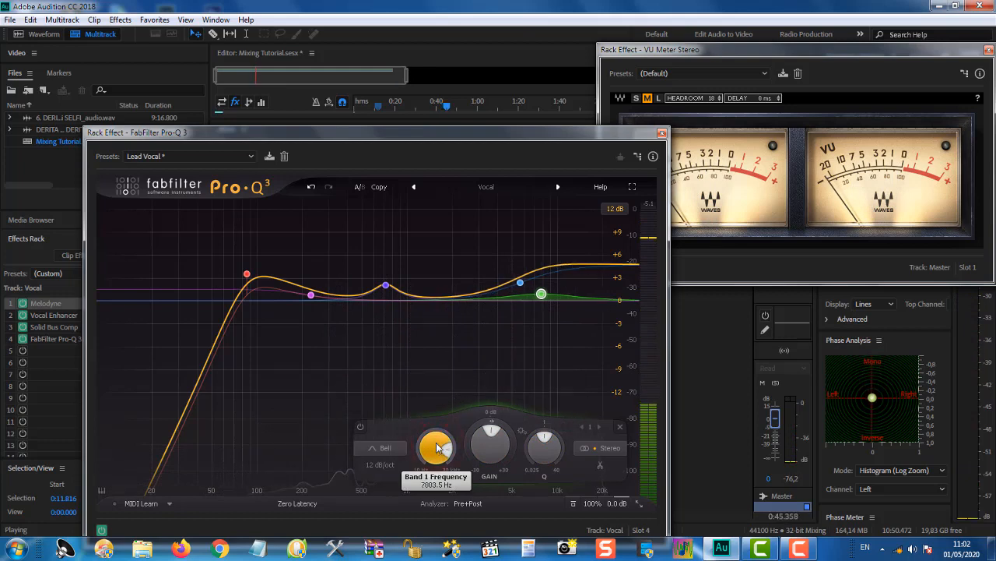
Adjust the high shelf band (band 2) to about 5970 Hz with a gain of +5.20 dB.
click(521, 282)
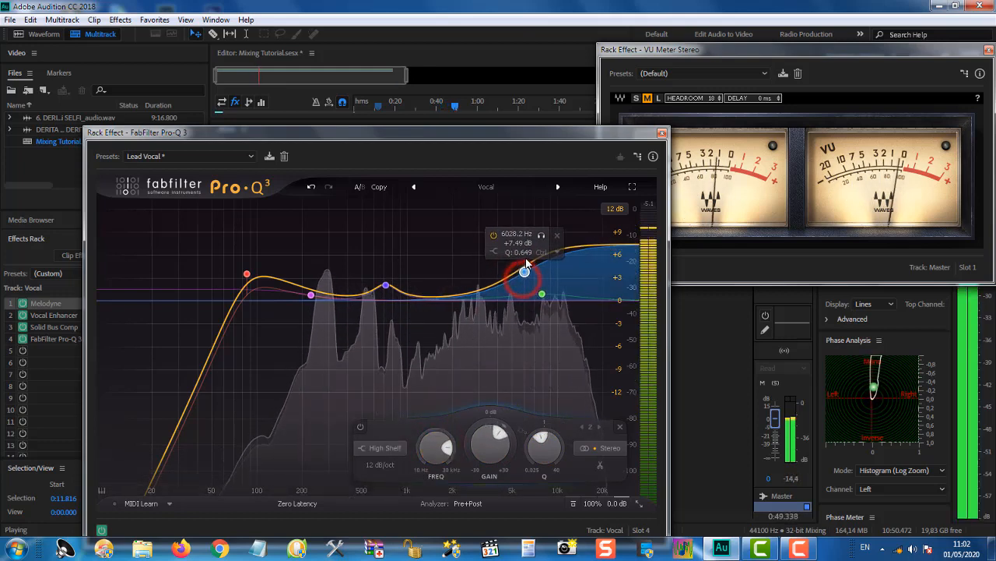
drag(526, 253, 525, 293)
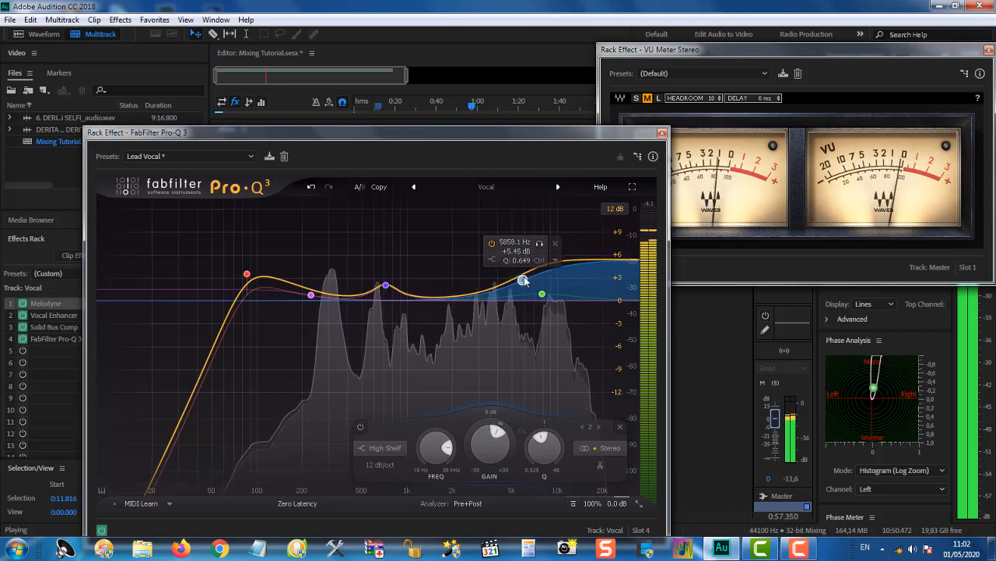
drag(523, 281, 523, 281)
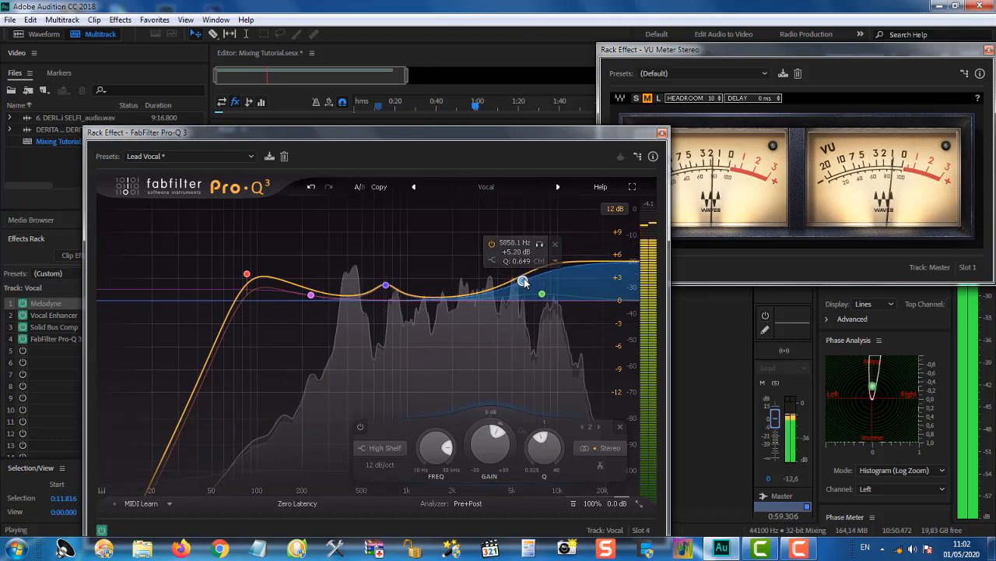
Shift the bell band (band 1) up to about 9131 Hz and trim its boost.
click(539, 298)
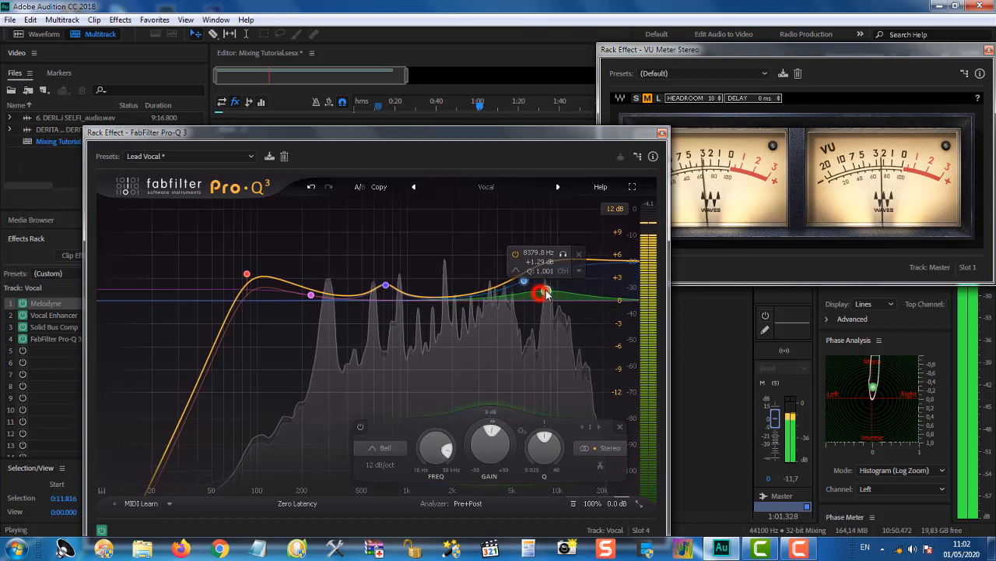
drag(554, 290, 557, 292)
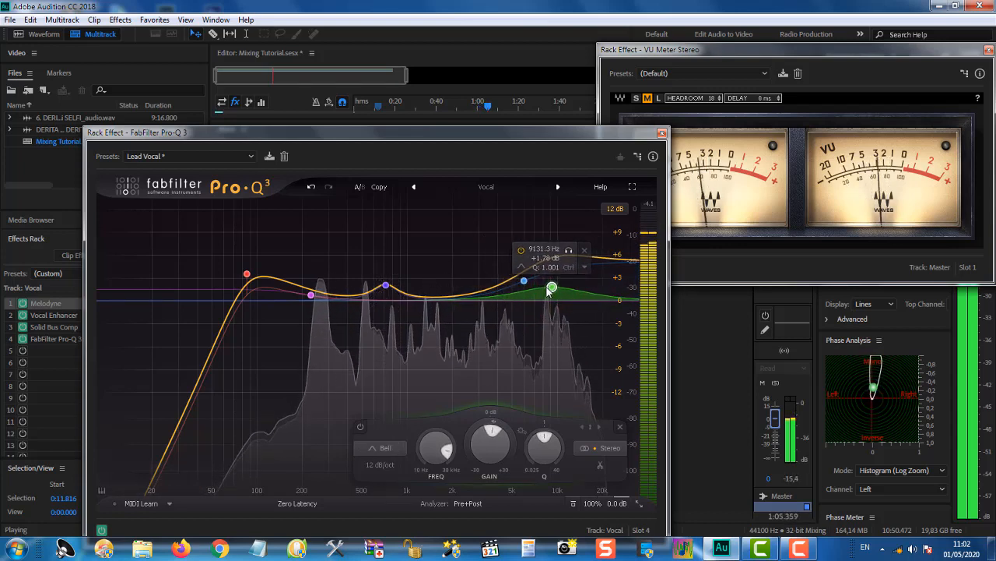
drag(548, 291, 548, 297)
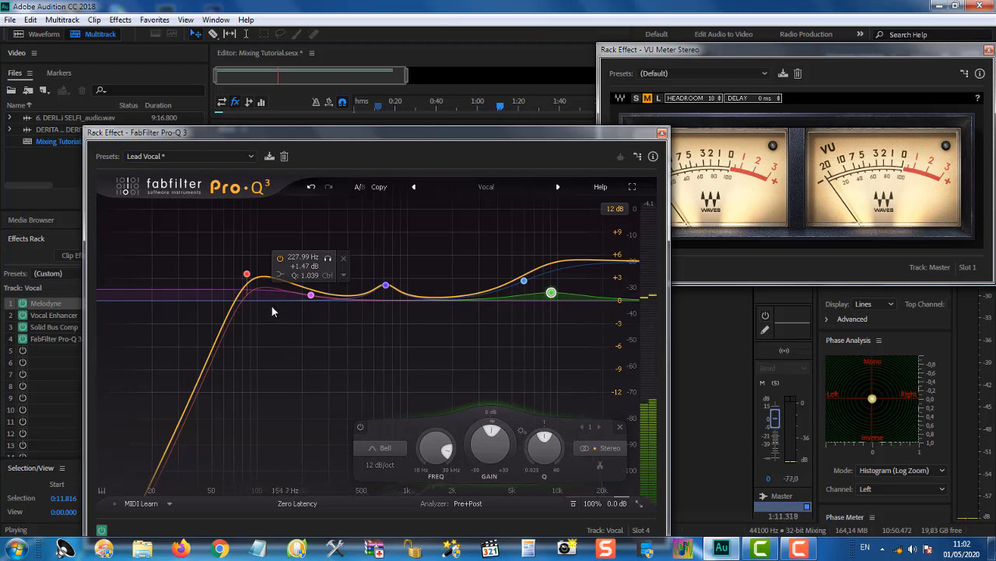
Replay the vocal from about 0:13, slightly raise the low shelf band's gain, and set its frequency to 196.73 Hz.
click(246, 274)
click(311, 295)
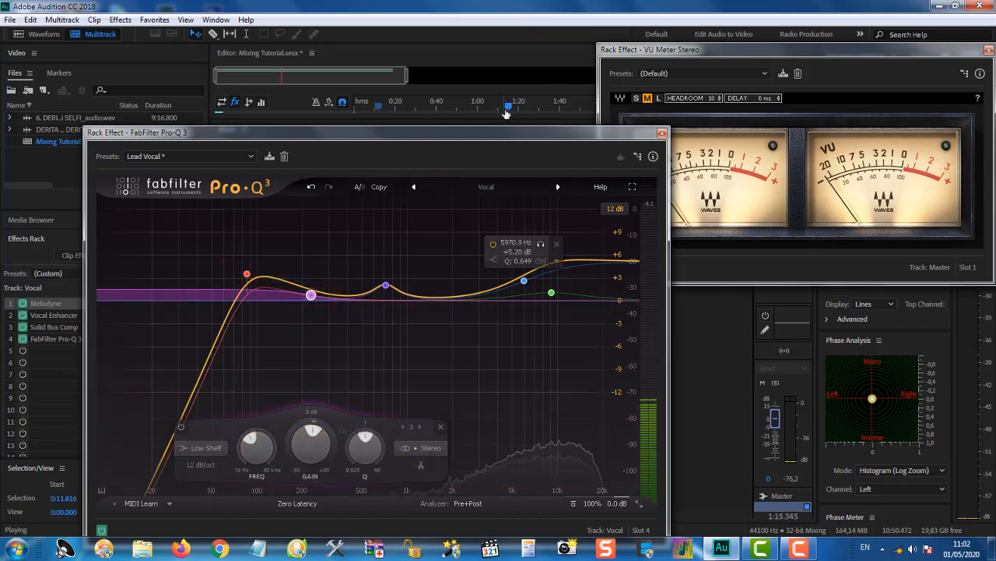
drag(510, 107, 381, 109)
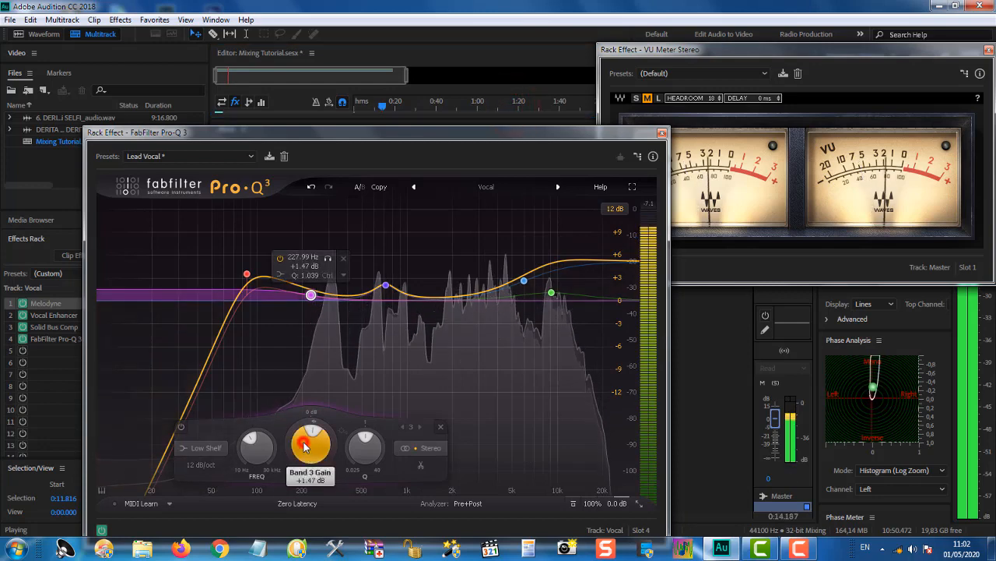
drag(315, 434, 316, 436)
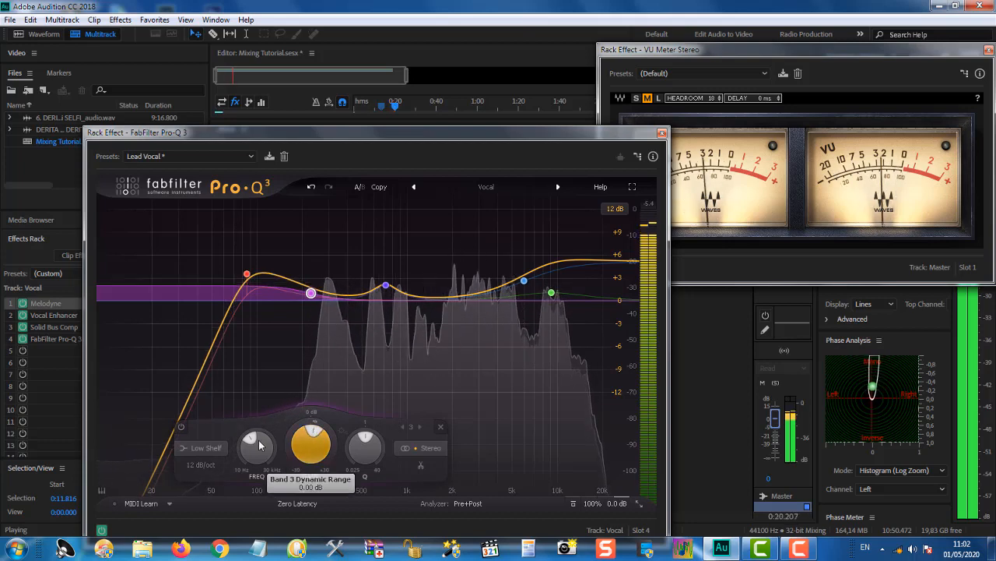
drag(256, 442, 254, 441)
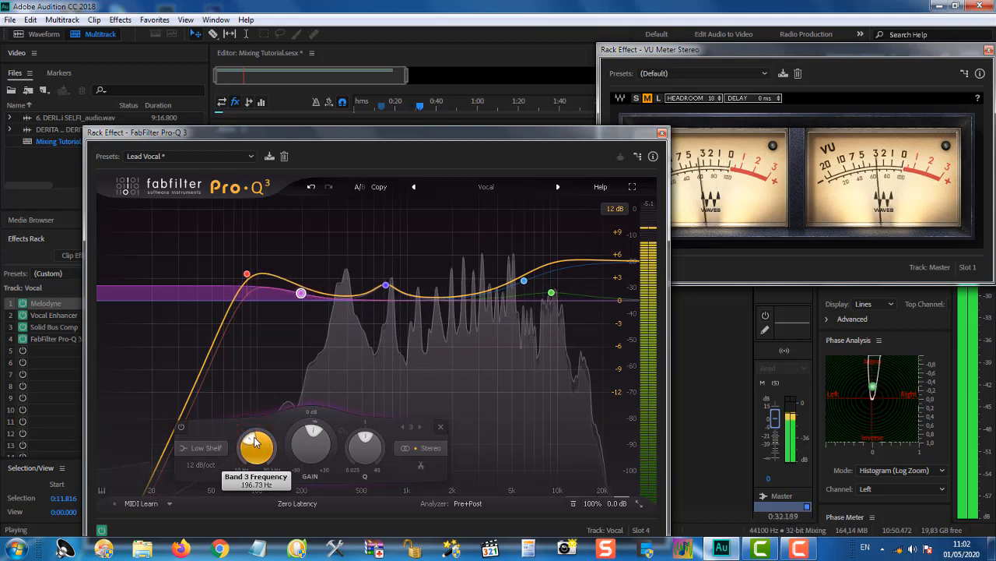
Set the low shelf band (band 3) to a Q of 0.167 and move the low cut (band 4) to 98.776 Hz.
mouse_move(361, 443)
mouse_down()
mouse_move(369, 441)
mouse_move(352, 443)
mouse_up()
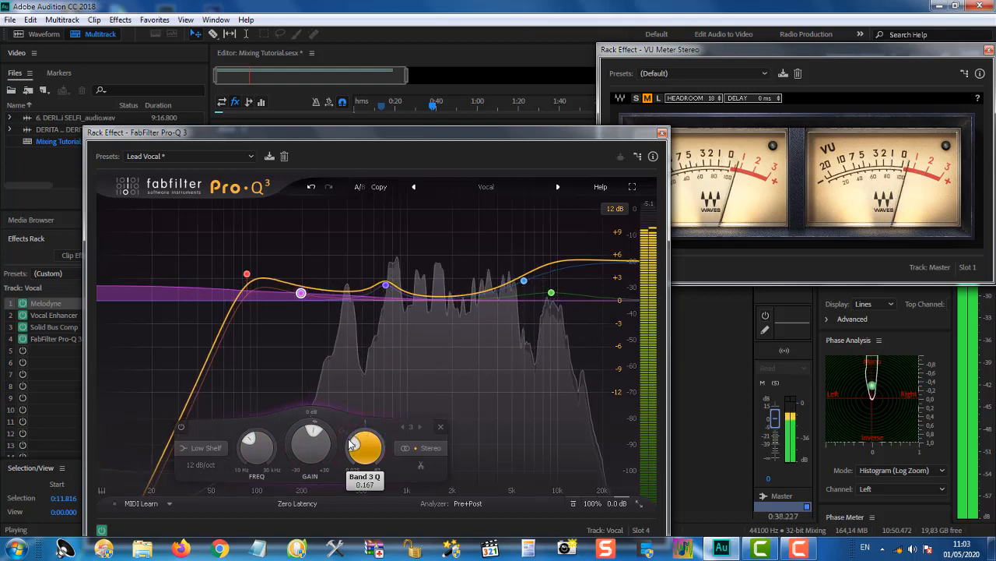
click(246, 273)
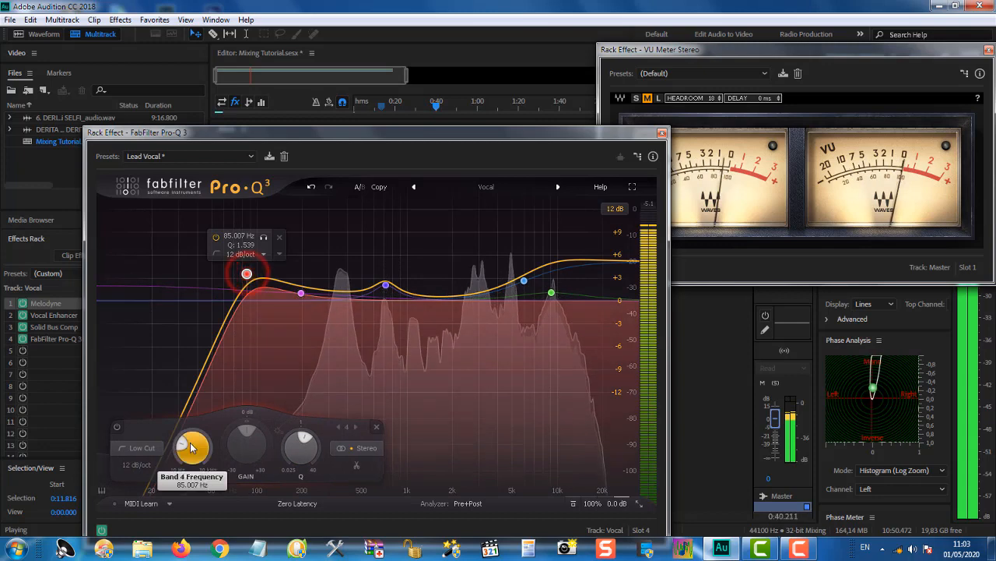
mouse_move(194, 445)
mouse_down()
mouse_move(191, 432)
mouse_move(192, 467)
mouse_move(189, 435)
mouse_up()
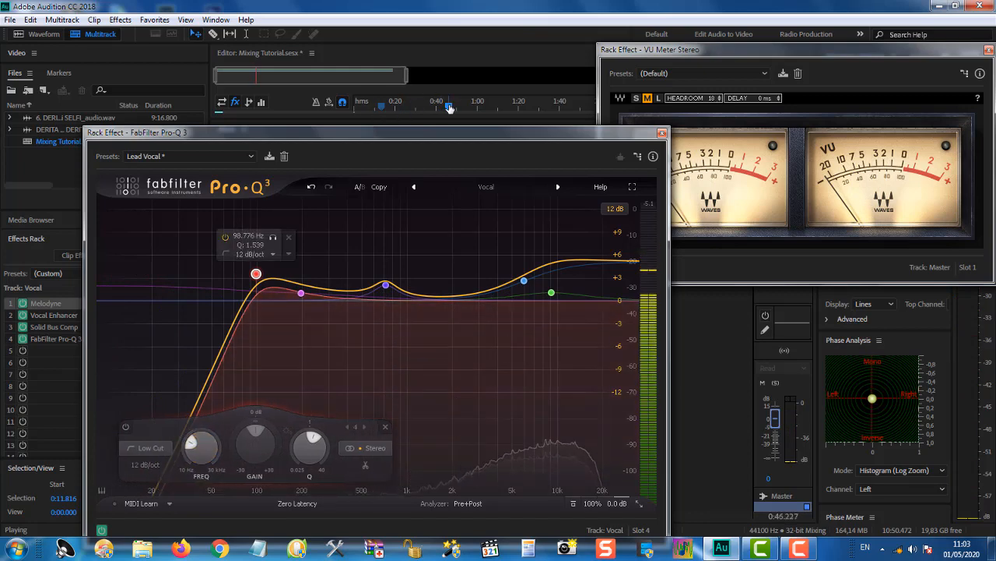
Replay the vocal from about 0:10, lower the low cut band's frequency to about 55 Hz, and close the equalizer.
drag(446, 102, 373, 105)
mouse_move(195, 447)
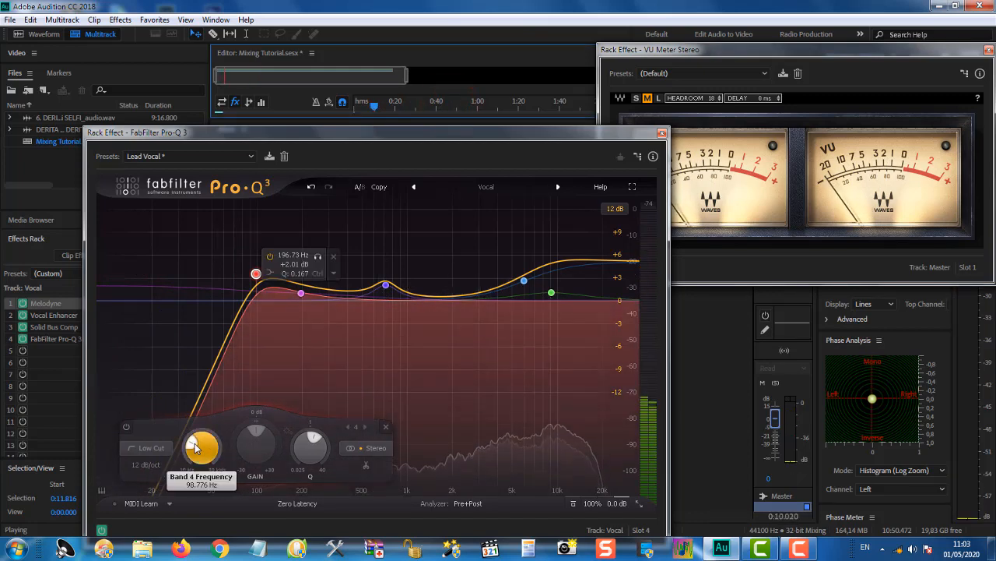
mouse_move(194, 447)
mouse_down()
mouse_move(199, 433)
mouse_move(200, 456)
mouse_up()
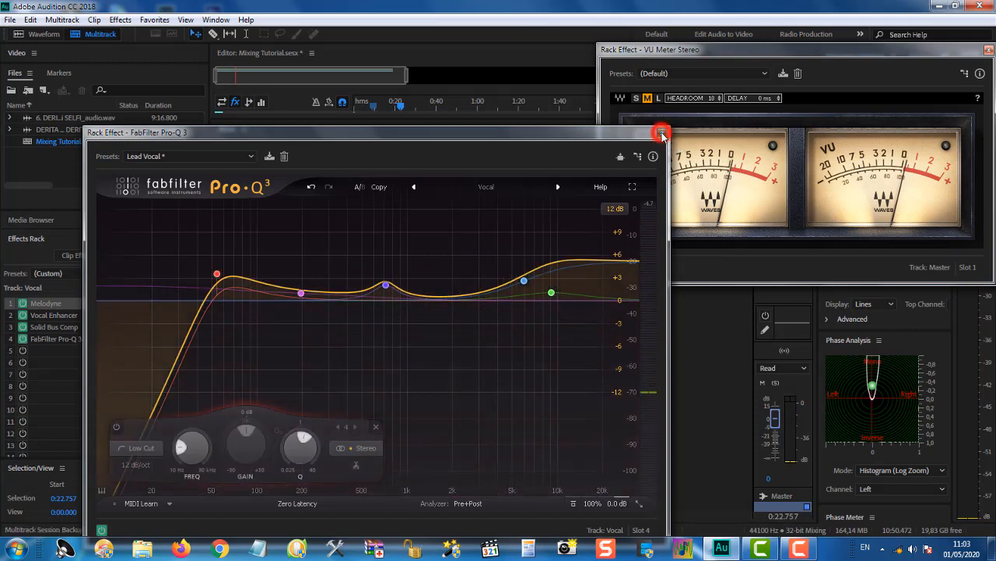
click(662, 134)
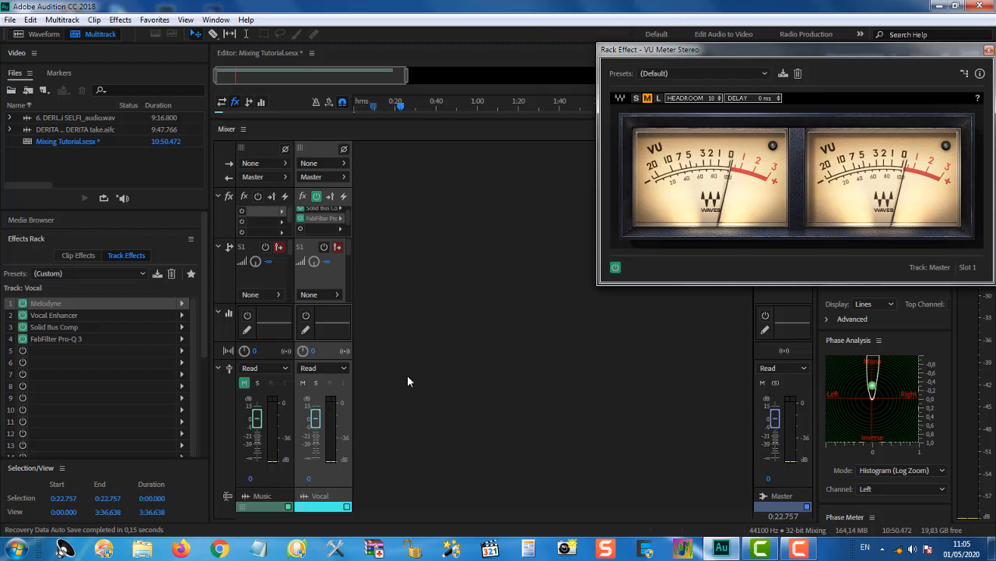
Insert Voxengo's Stereo Touch (VST3) in slot 5 of the Vocal track's effects rack.
click(183, 352)
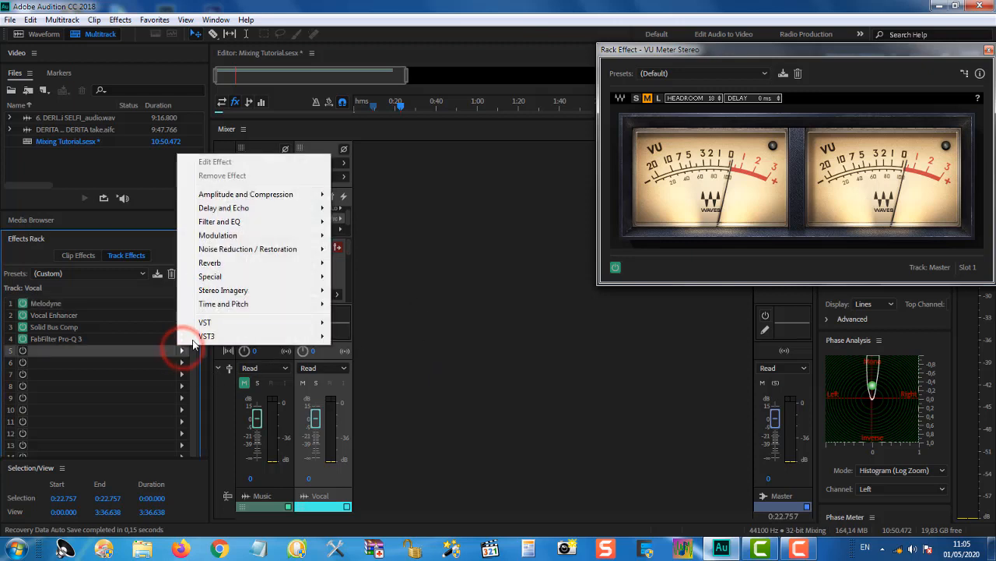
mouse_move(212, 339)
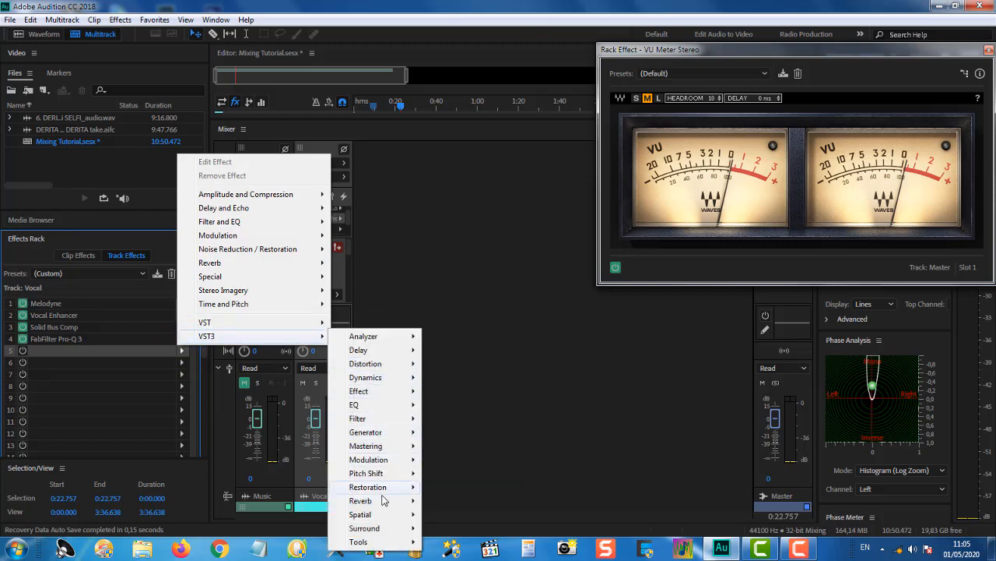
mouse_move(408, 522)
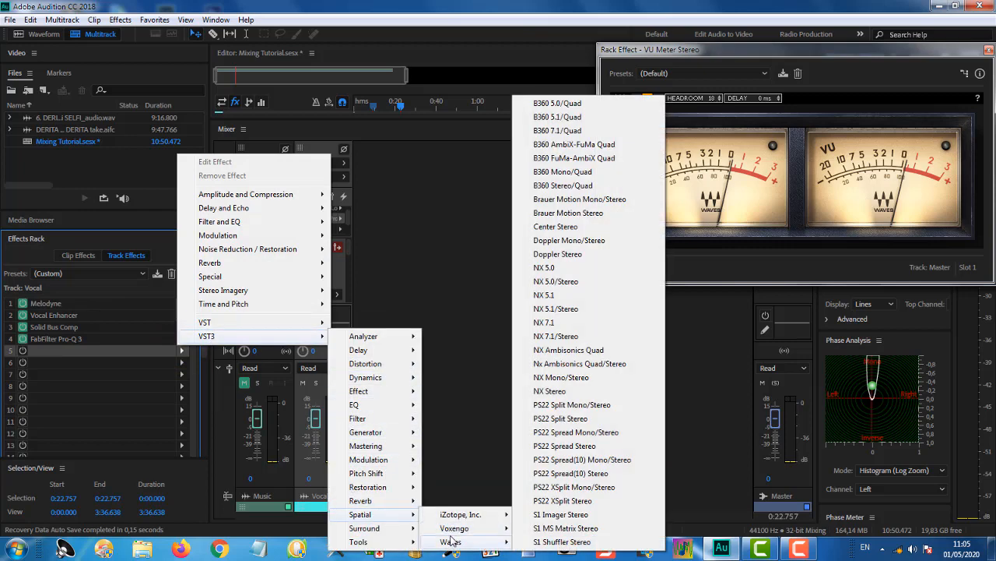
mouse_move(454, 533)
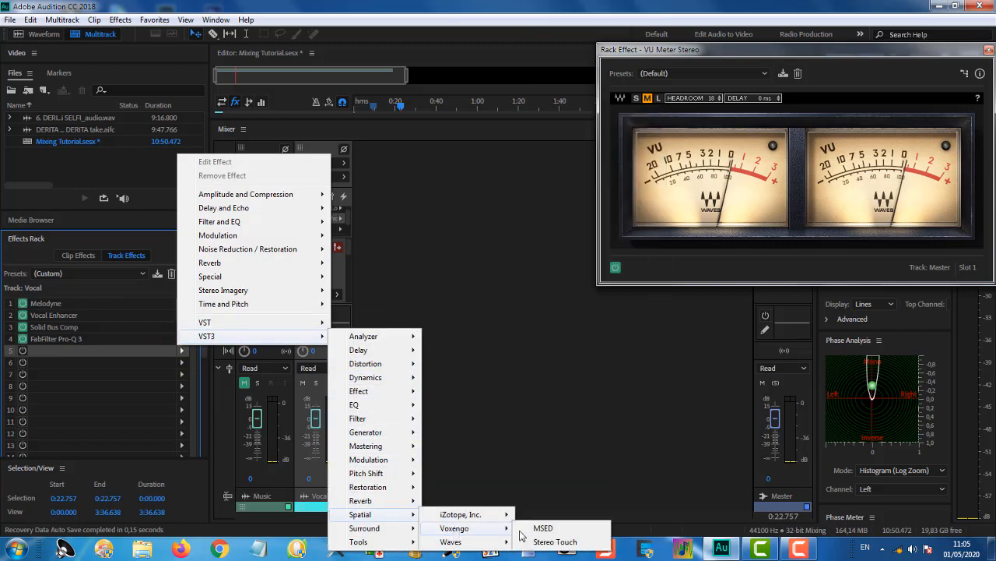
click(548, 542)
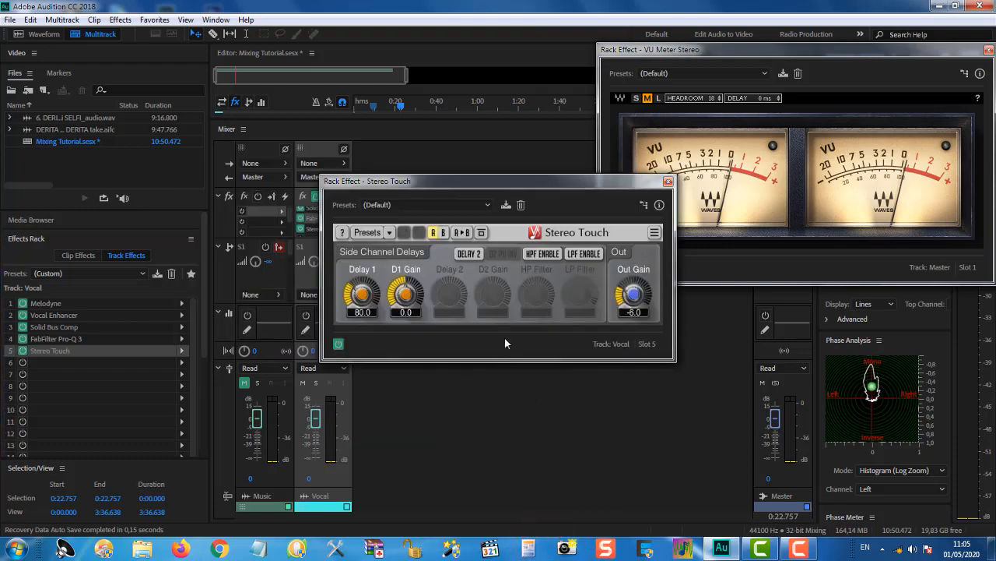
Reposition the Stereo Touch window and load its Lead Vocal preset.
drag(518, 183, 545, 171)
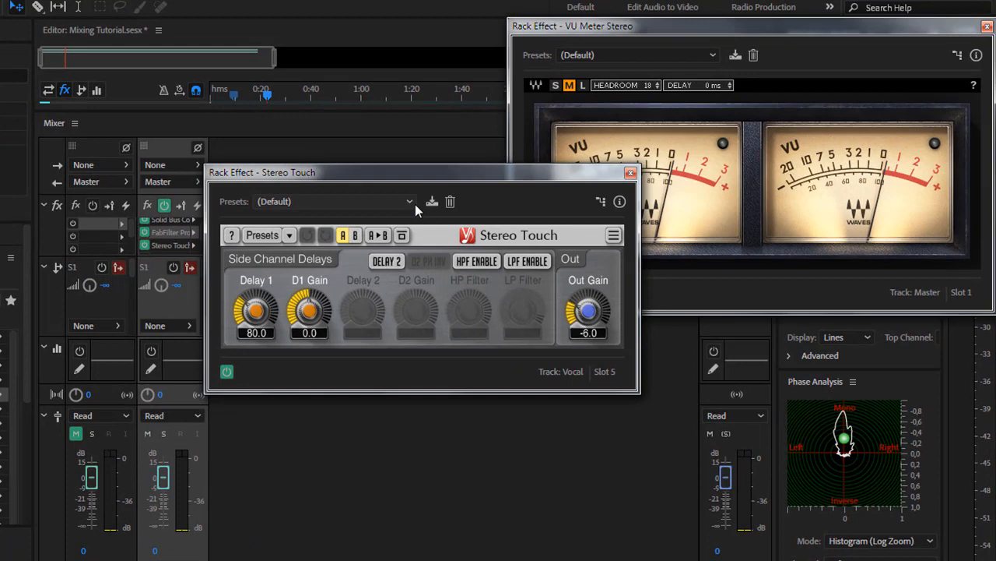
click(413, 202)
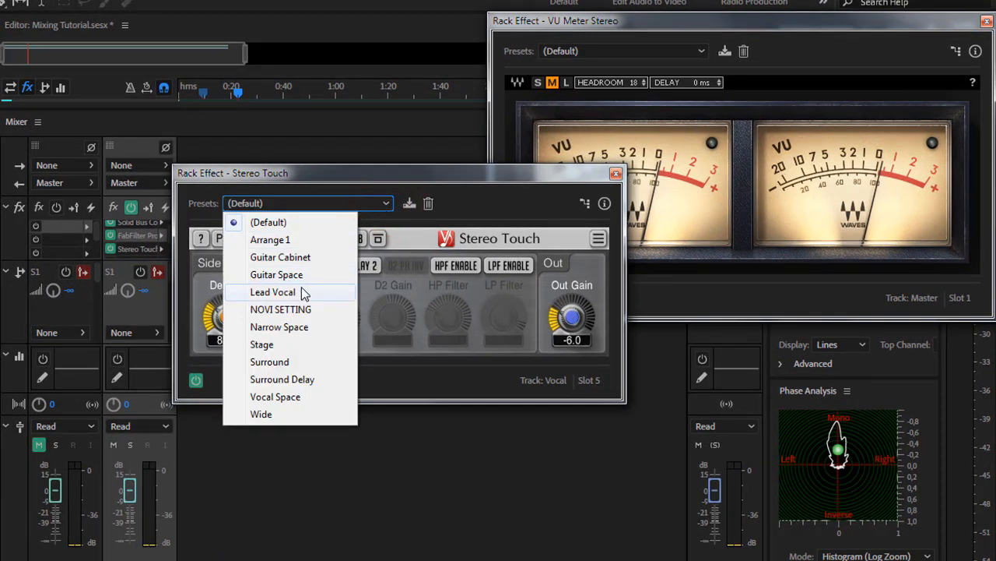
click(300, 291)
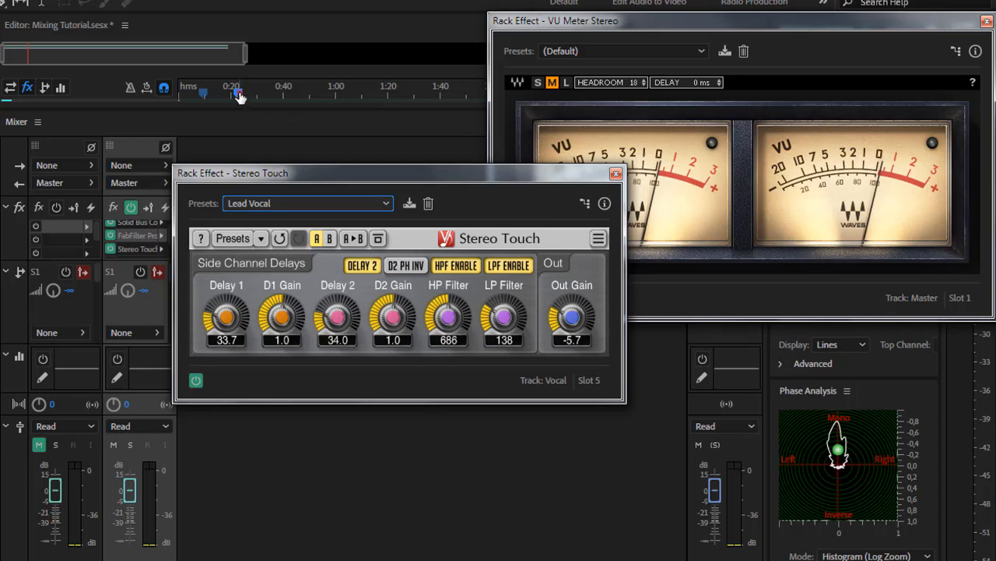
Play the vocal from about 0:13 and compare its stereo width with Stereo Touch bypassed and enabled.
drag(238, 94, 213, 99)
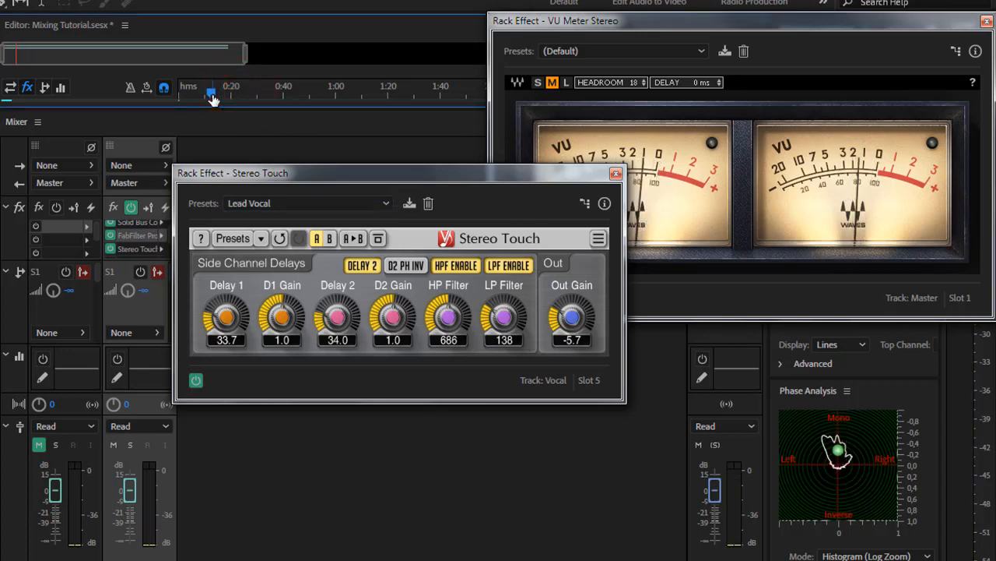
key(space)
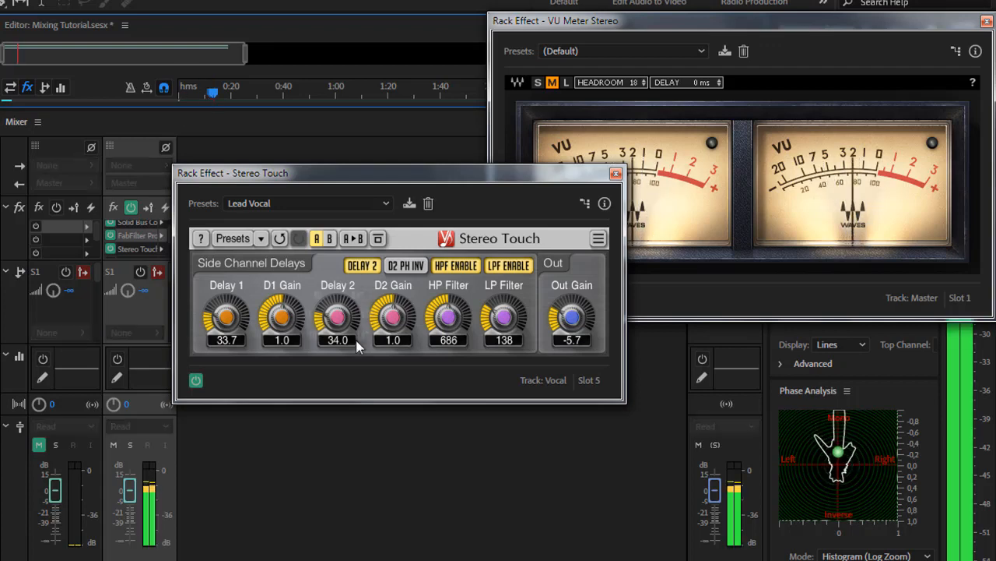
click(195, 381)
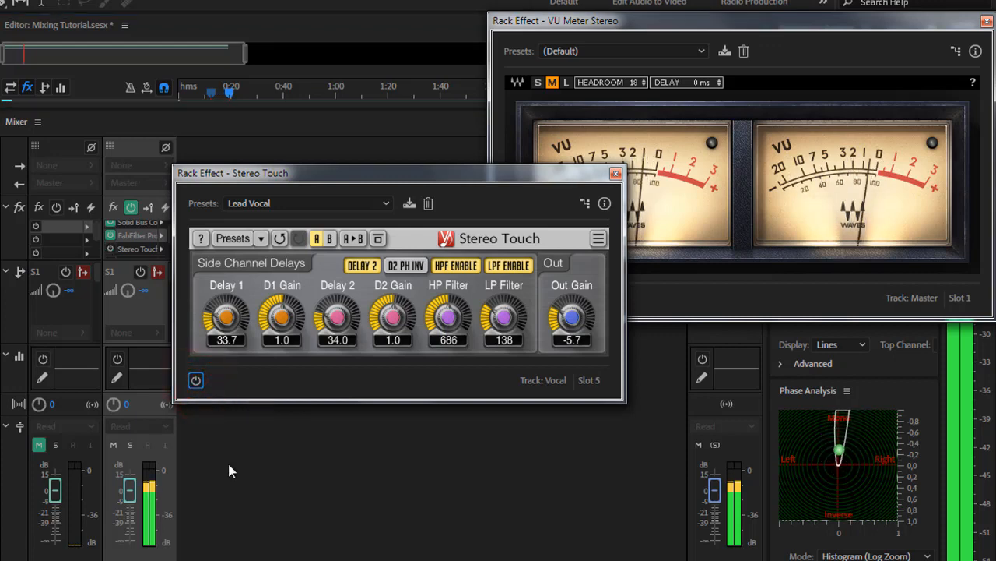
key(space)
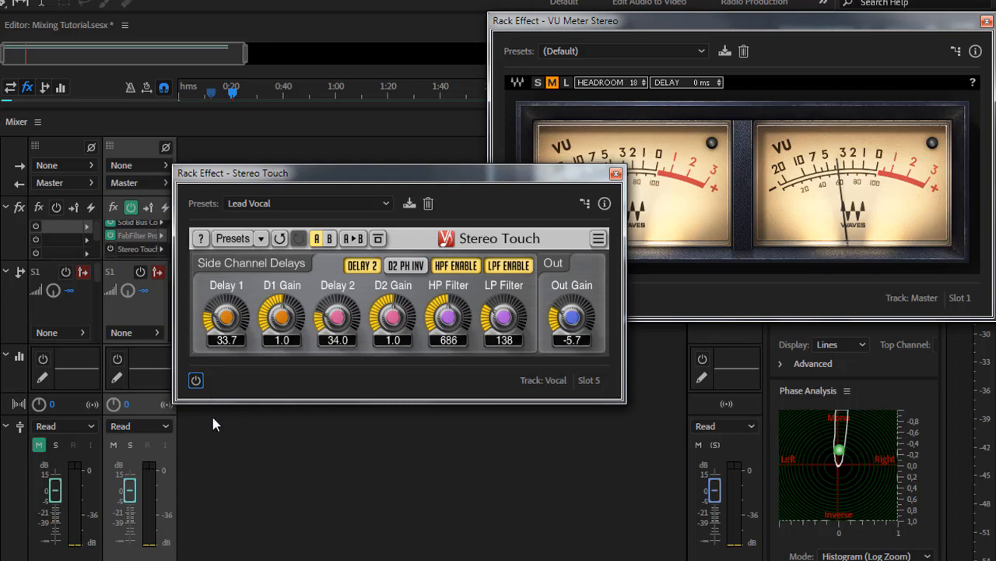
key(space)
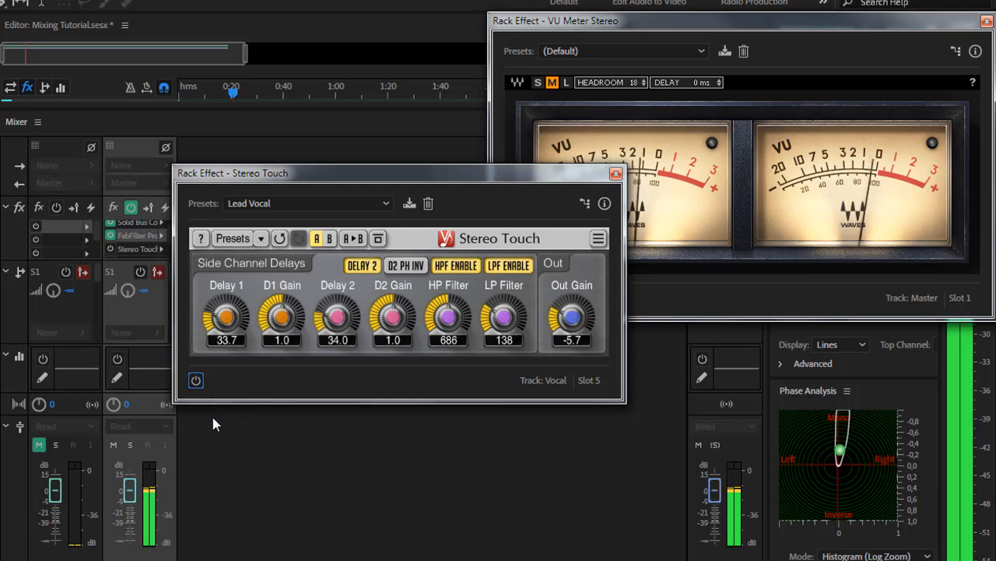
click(196, 381)
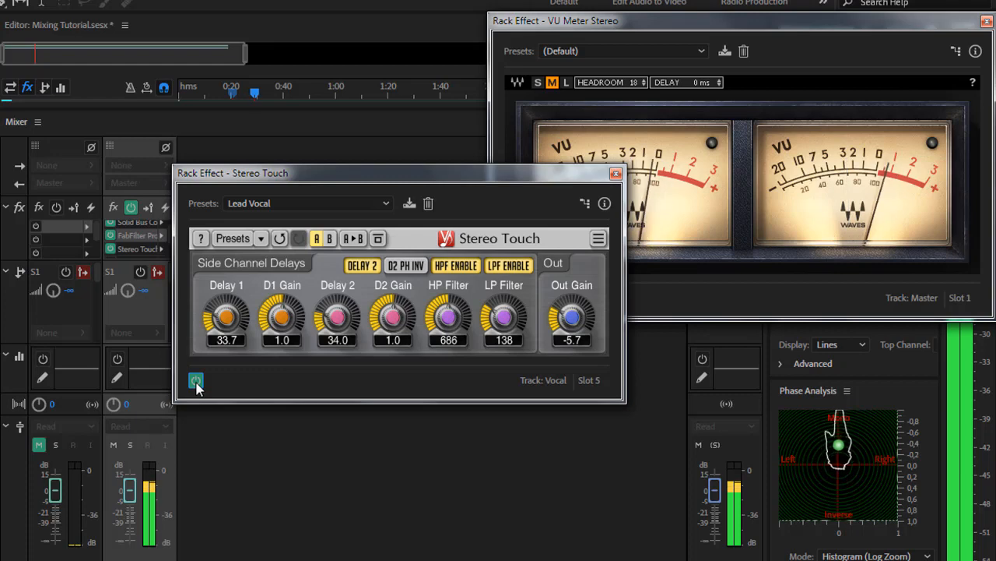
click(196, 381)
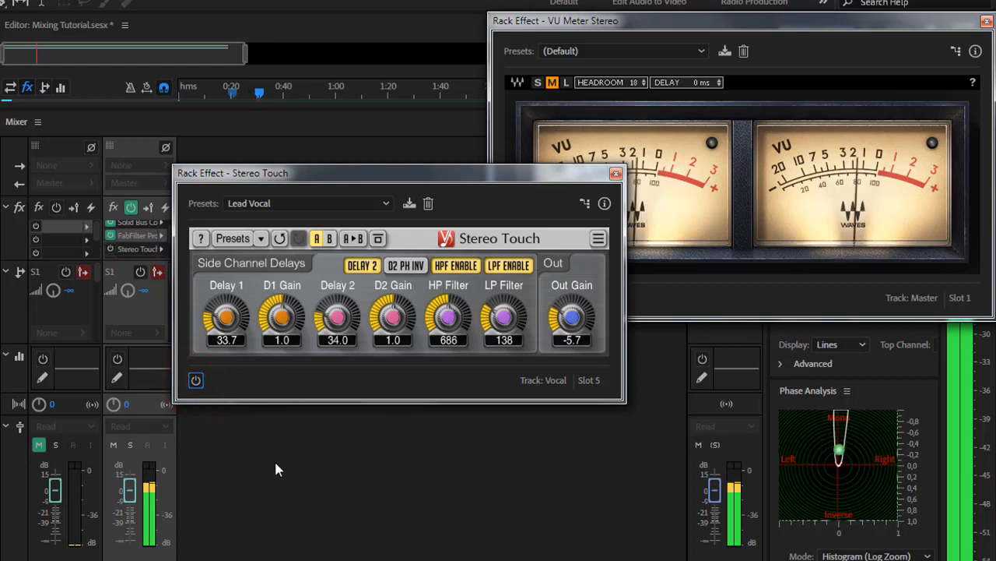
click(195, 379)
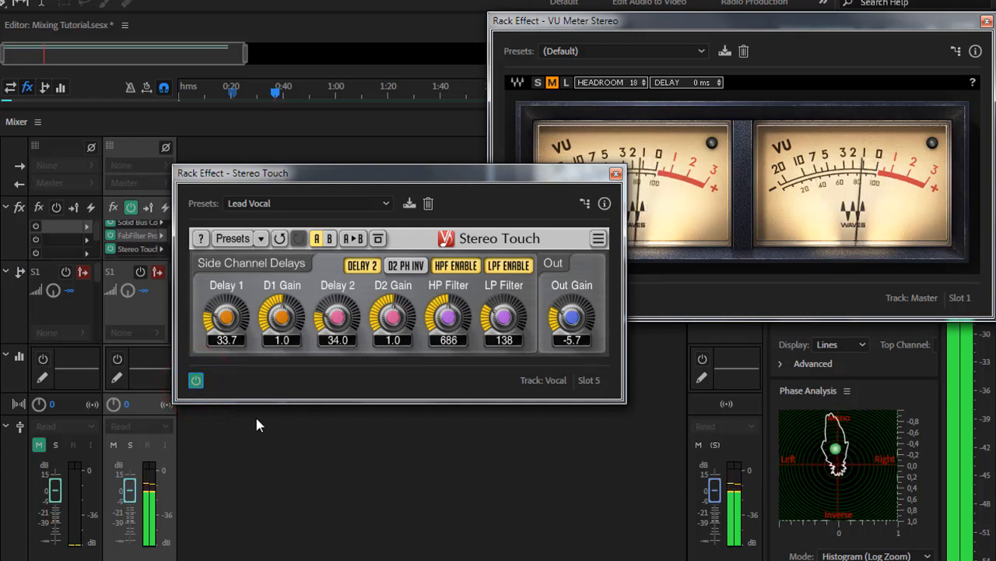
click(196, 380)
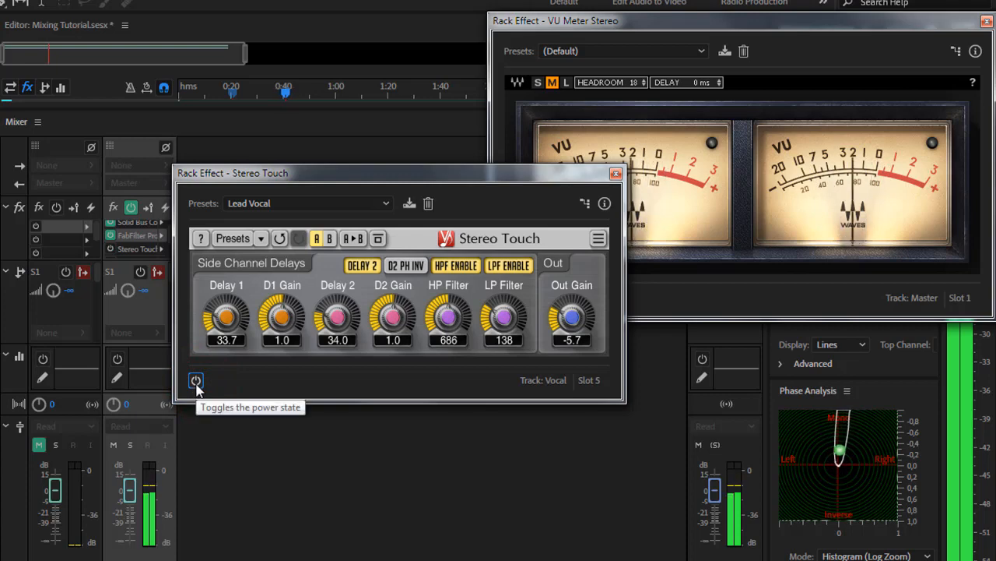
click(196, 381)
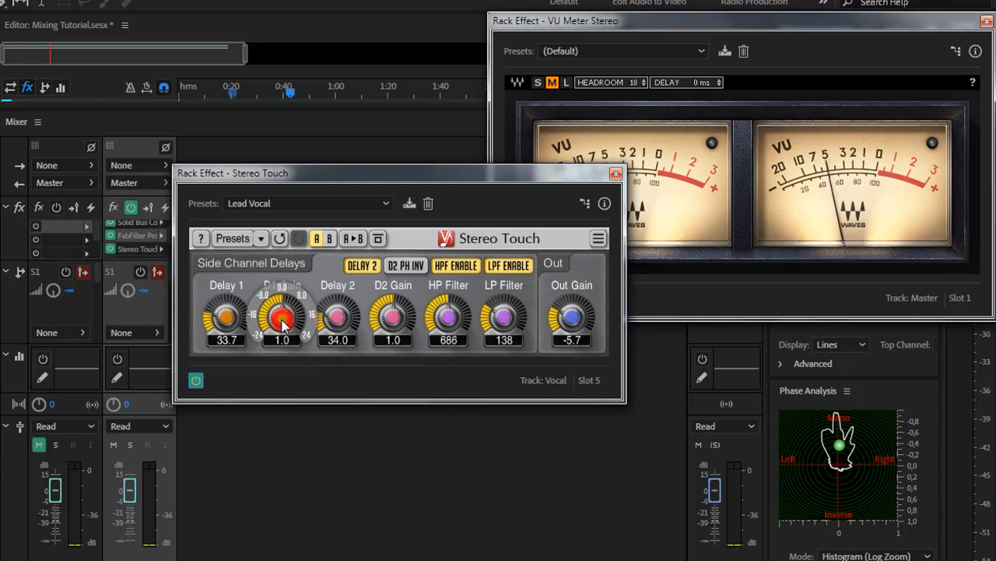
Set Stereo Touch's D1 Gain to -4.4 and D2 Gain to -4.3, and compare bypassed and enabled playback from about 0:12.
mouse_move(283, 325)
mouse_down()
mouse_move(283, 343)
mouse_move(282, 317)
mouse_up()
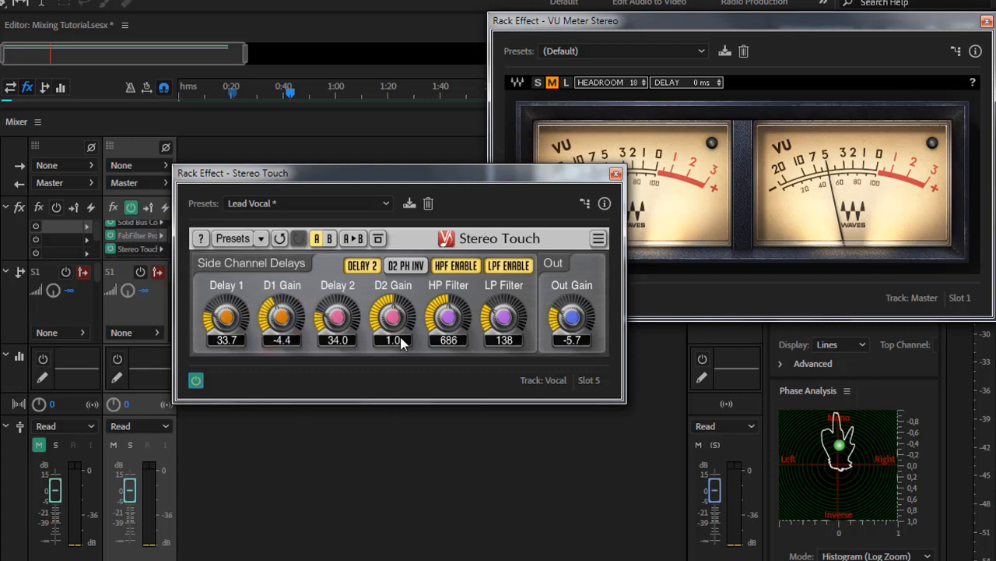
mouse_move(393, 318)
mouse_down()
mouse_move(393, 341)
mouse_move(392, 323)
mouse_up()
drag(290, 93, 208, 98)
key(space)
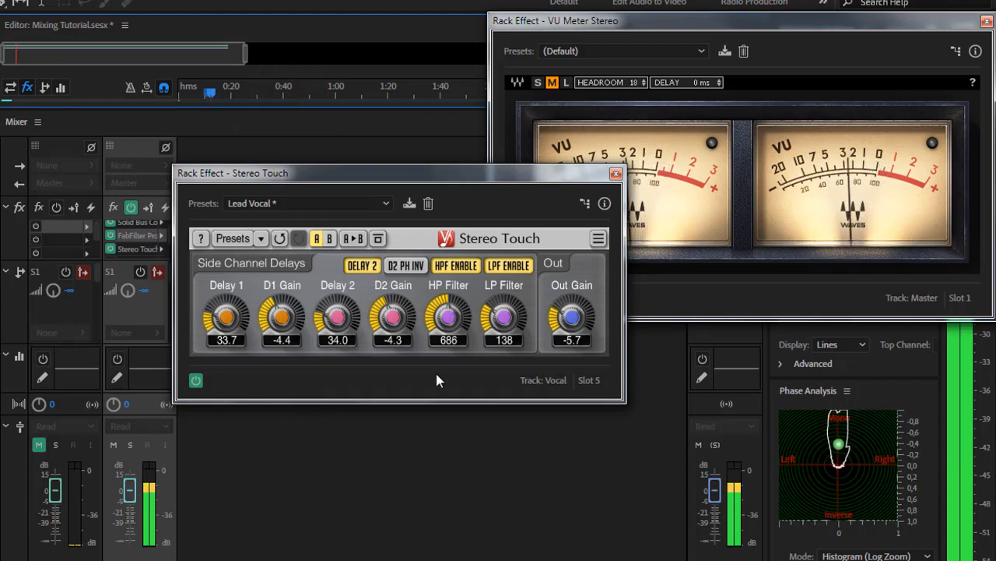
click(196, 381)
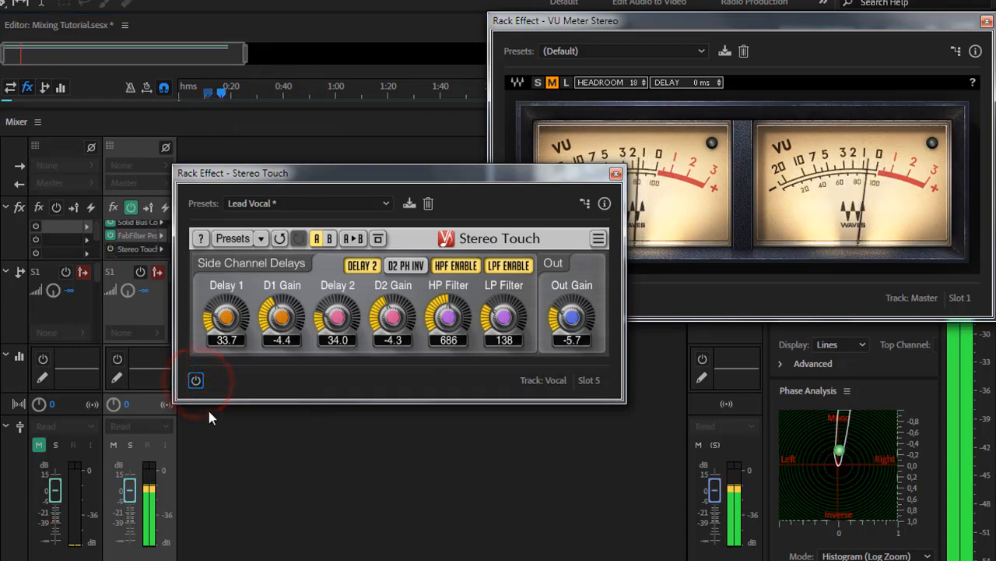
click(196, 381)
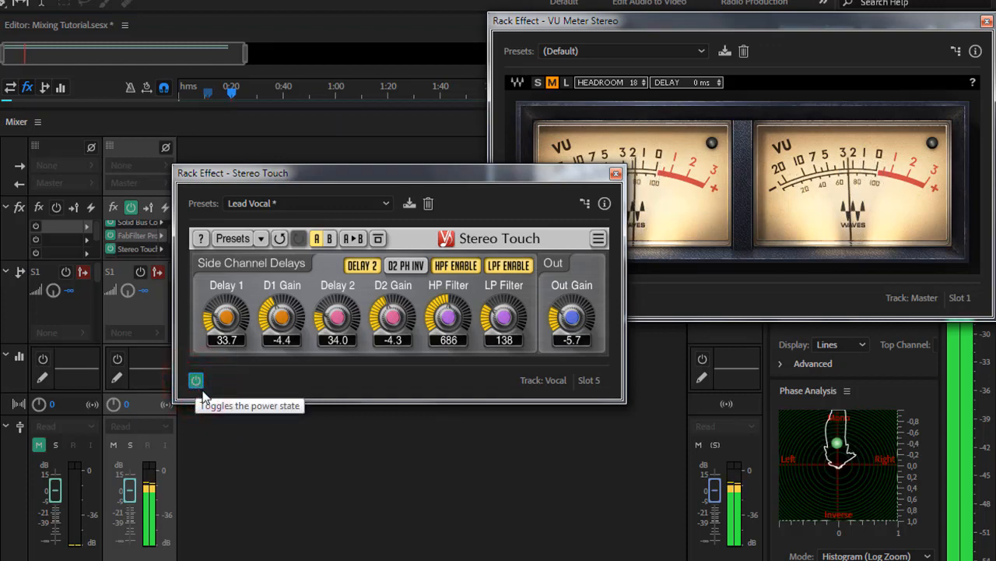
key(space)
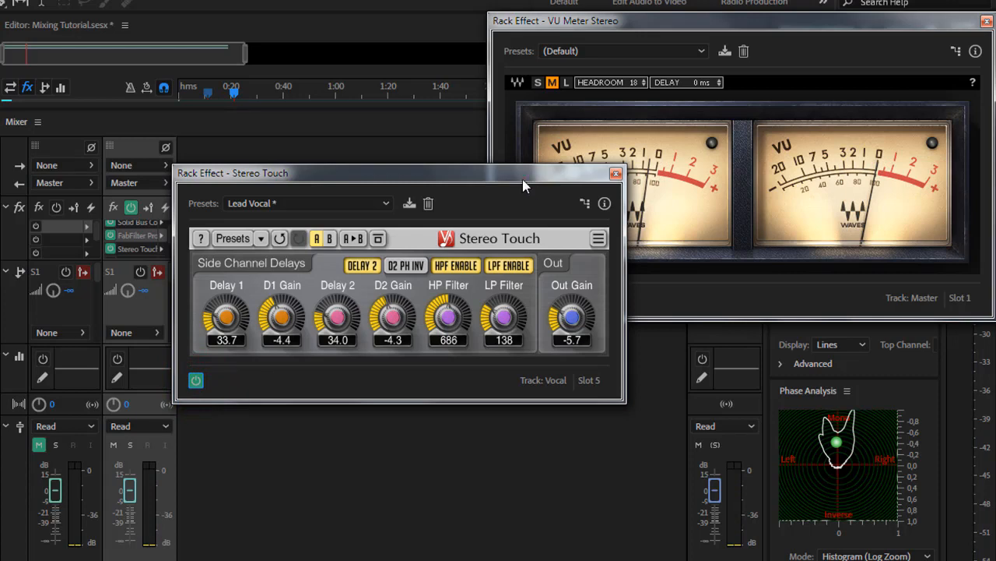
Move the Stereo Touch window clear of the VU meters and lower its Out Gain to -6.8 during playback.
drag(522, 178, 442, 203)
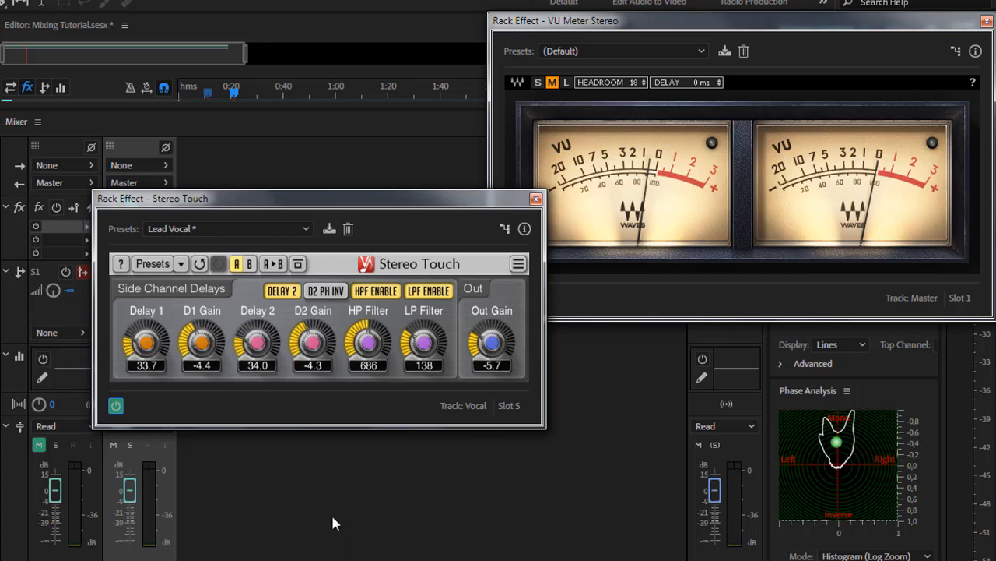
key(space)
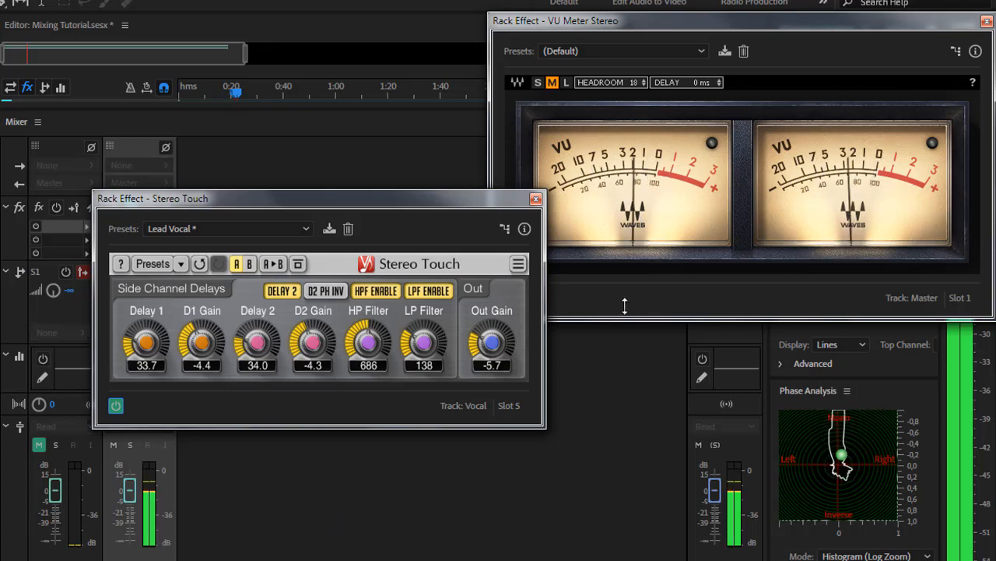
click(491, 347)
drag(491, 346, 491, 354)
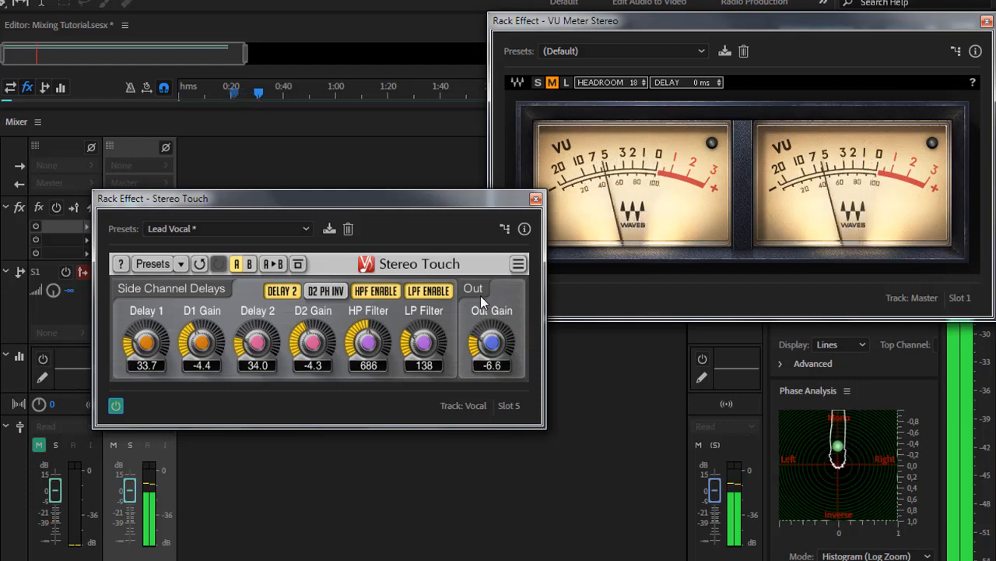
key(space)
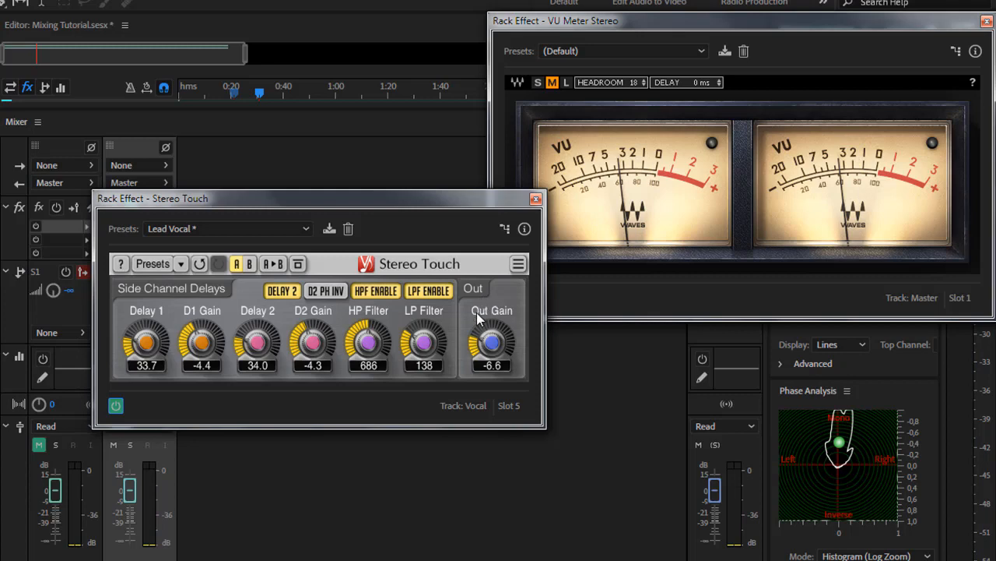
key(space)
mouse_move(491, 351)
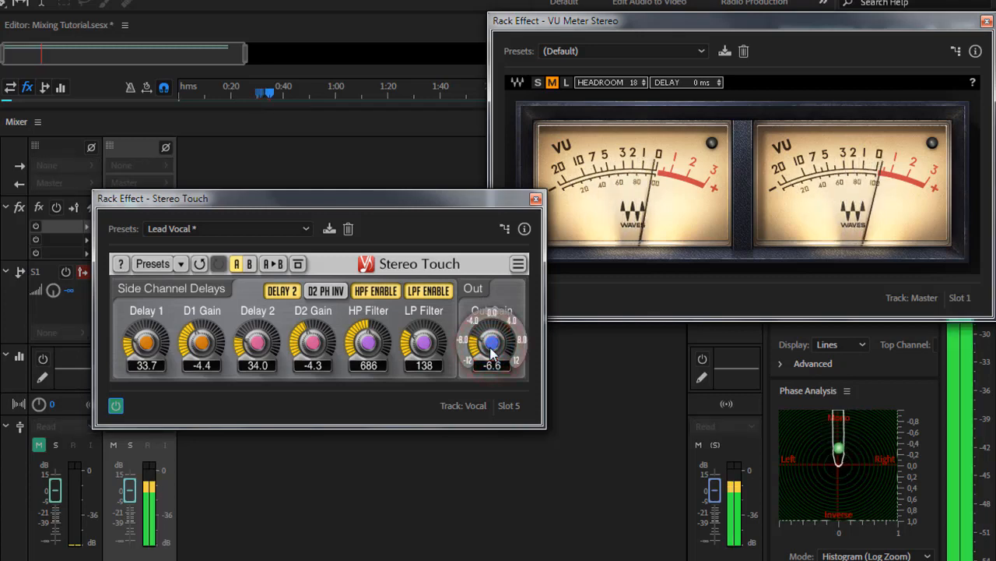
drag(492, 352, 492, 357)
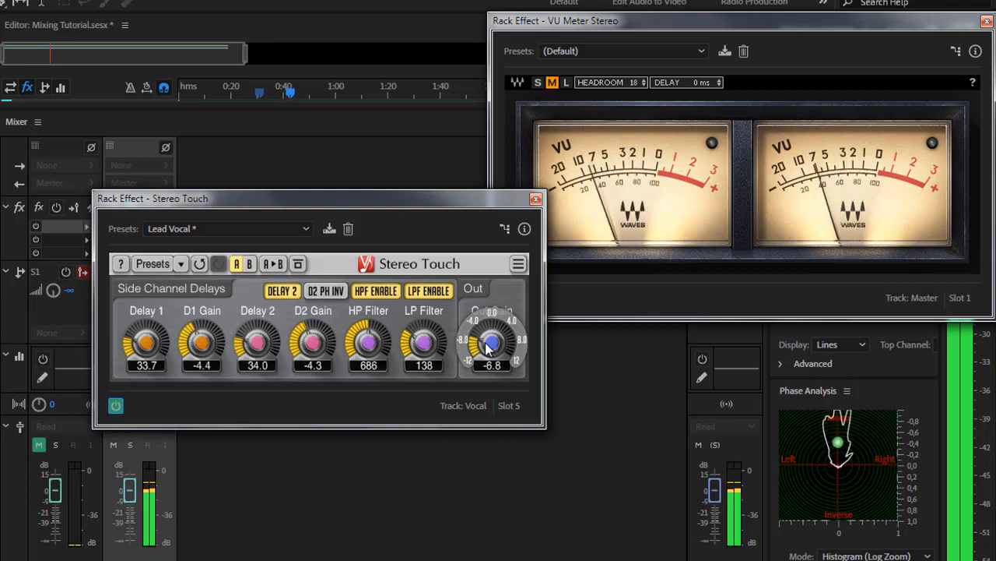
Stop playback, close Stereo Touch, and add the Waves DeEsser Stereo to slot 6 of the Vocal track.
key(space)
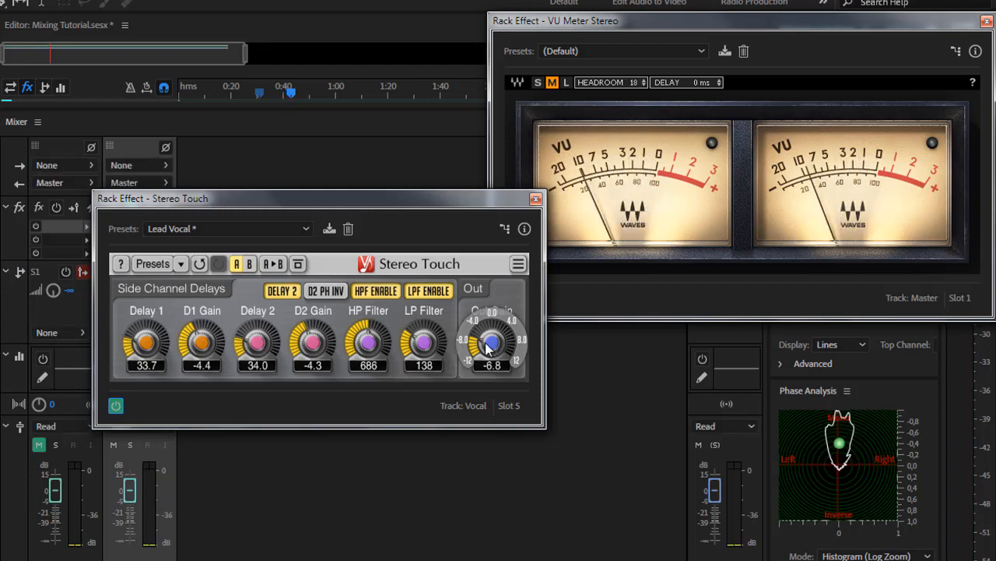
click(536, 200)
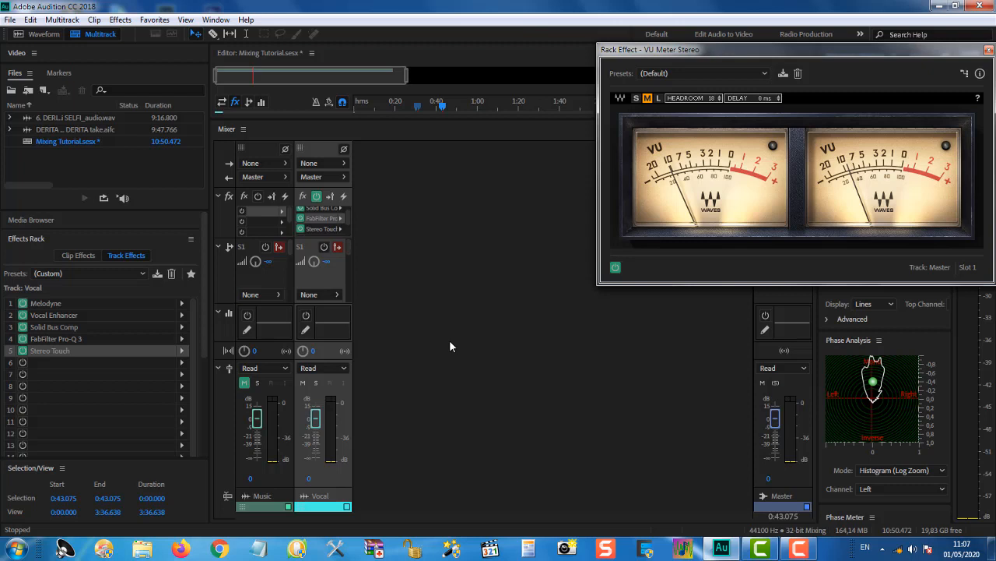
click(182, 363)
mouse_move(207, 347)
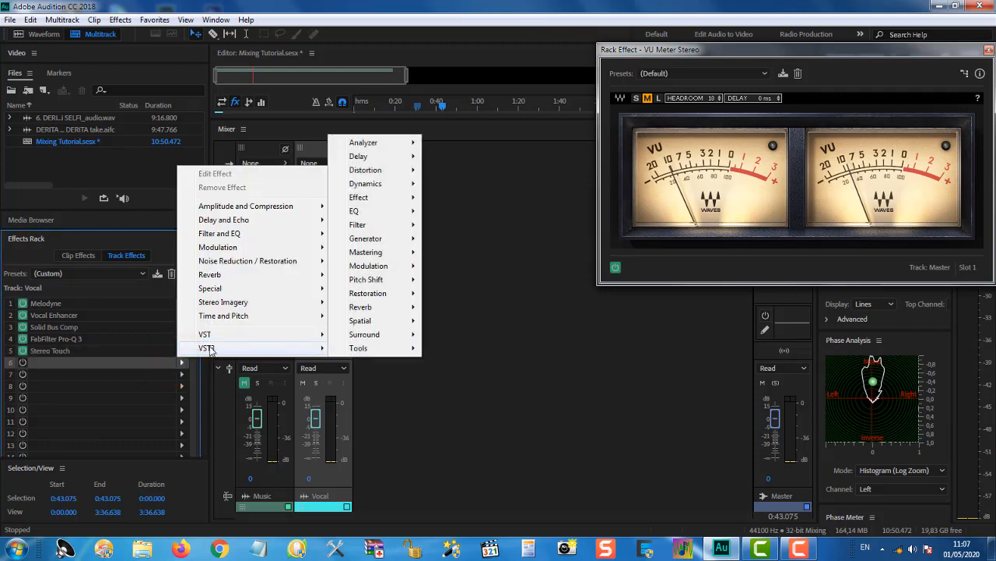
mouse_move(374, 183)
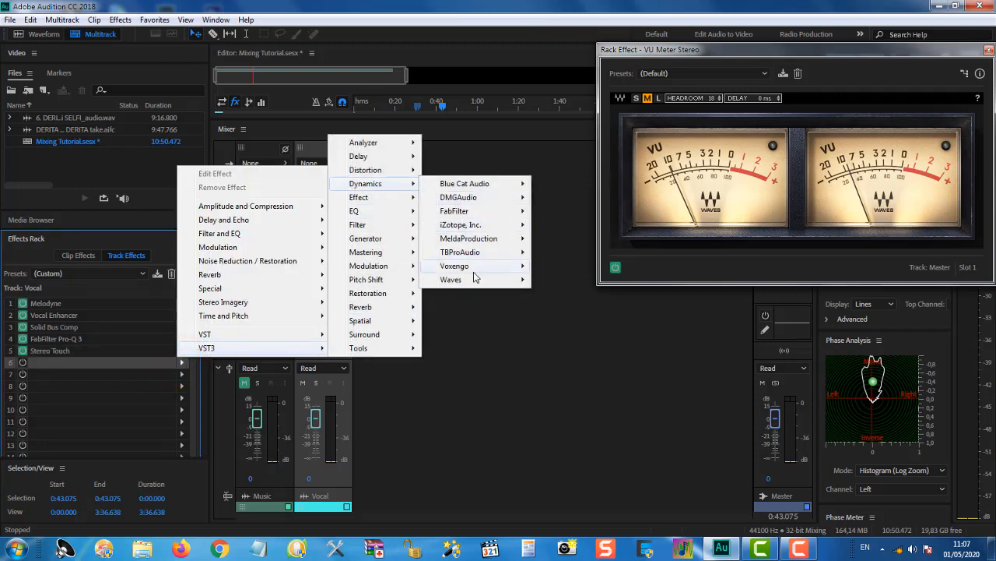
mouse_move(475, 279)
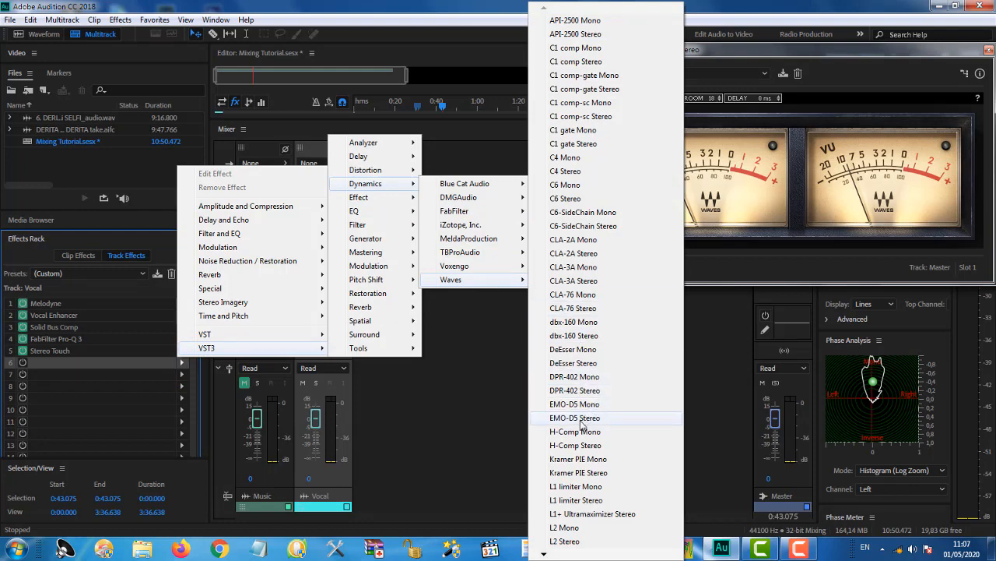
click(568, 363)
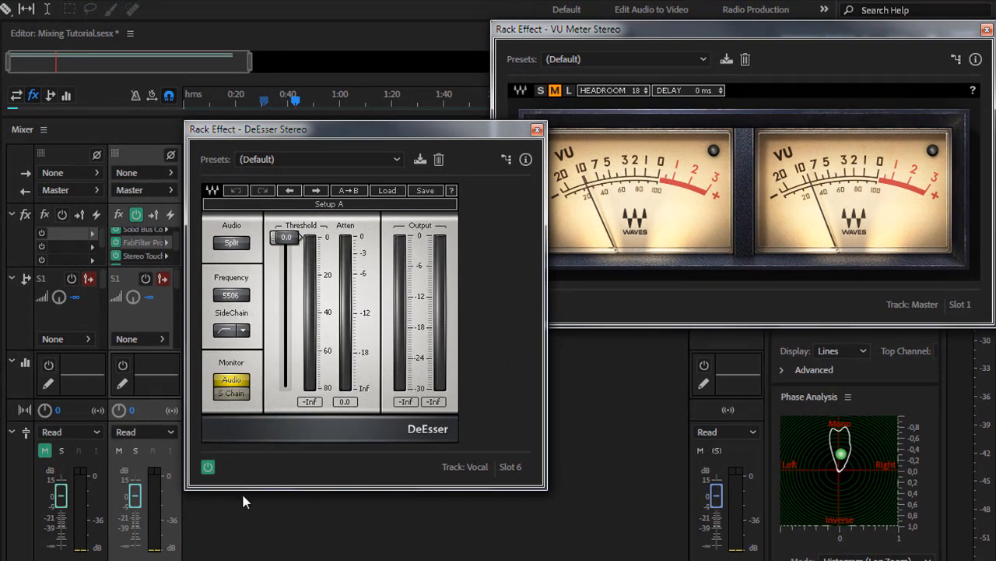
Play the vocal from about 0:12 through the DeEsser at its default settings, and stop playback.
key(space)
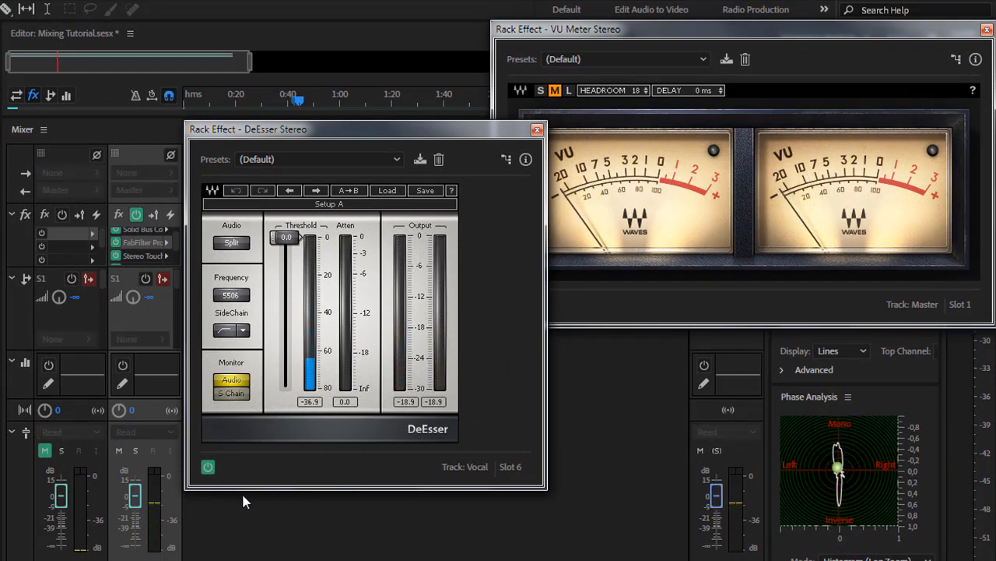
drag(303, 99, 216, 101)
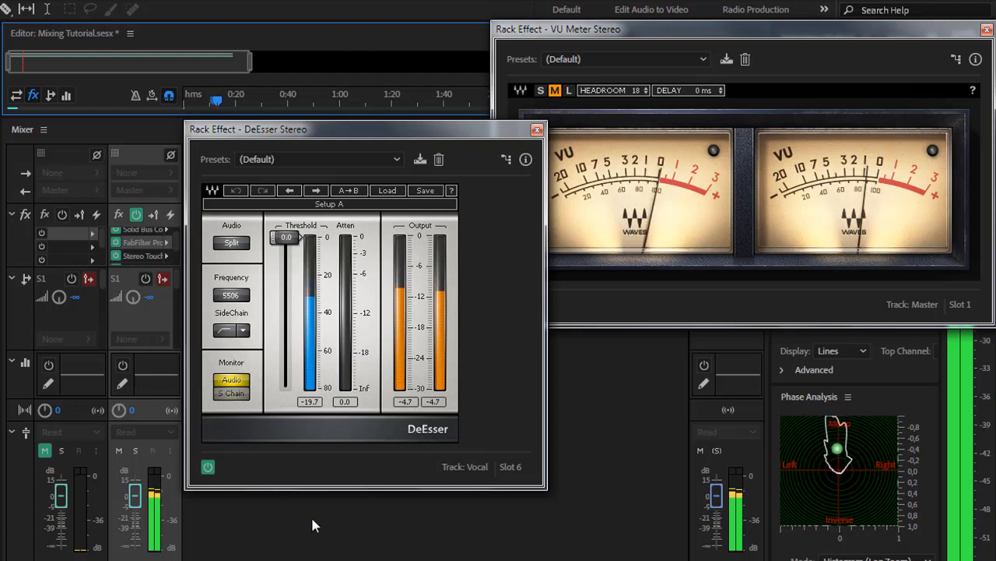
key(space)
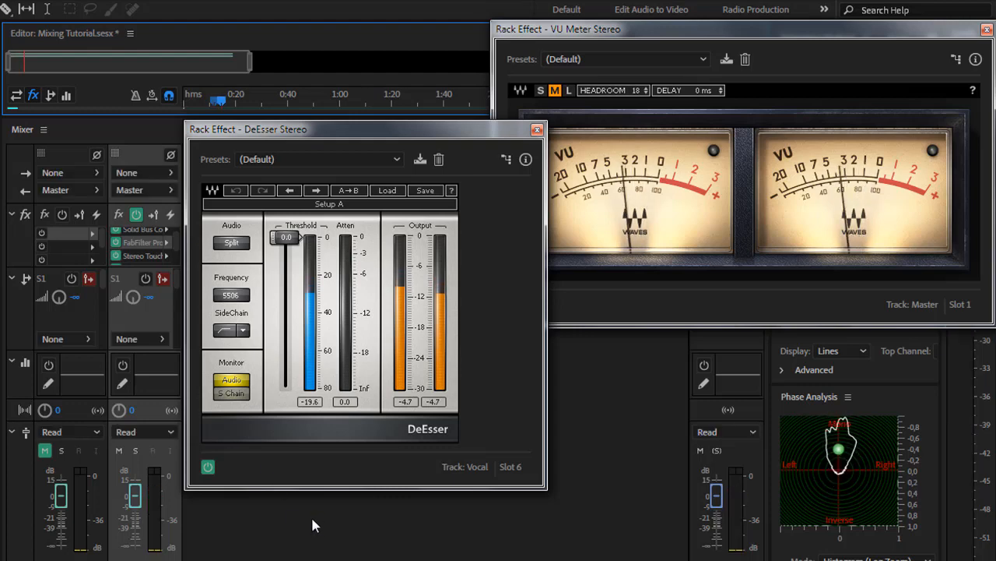
Monitor the DeEsser's sidechain during playback, lower its threshold to -19.8, and return monitoring to the audio signal.
click(230, 393)
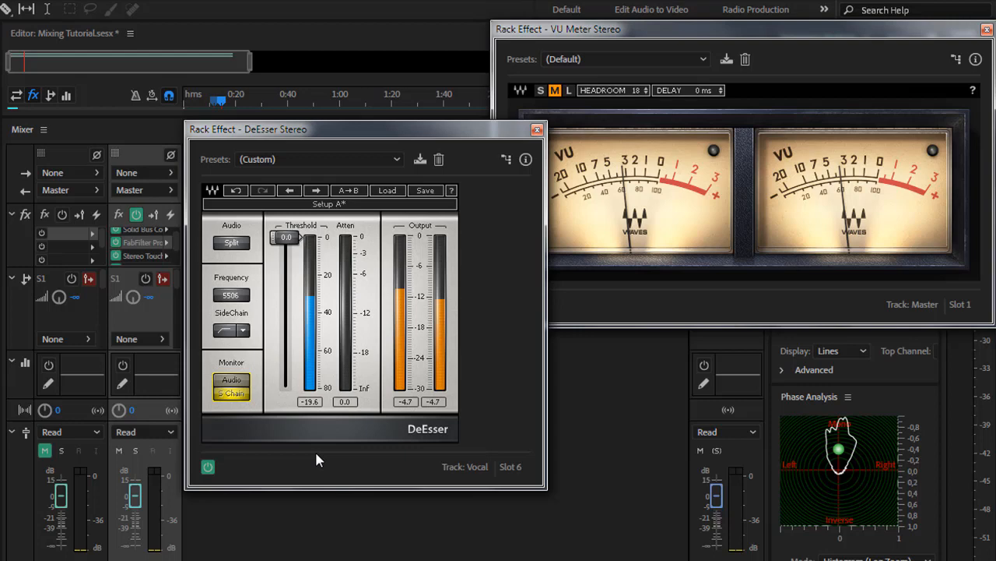
key(space)
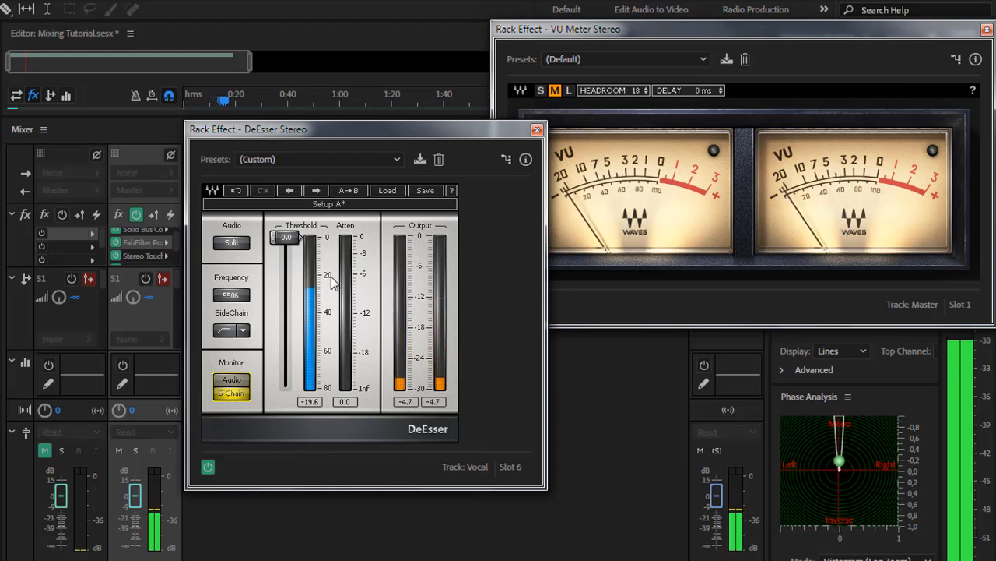
mouse_move(286, 236)
mouse_down()
mouse_move(287, 327)
mouse_move(285, 241)
mouse_up()
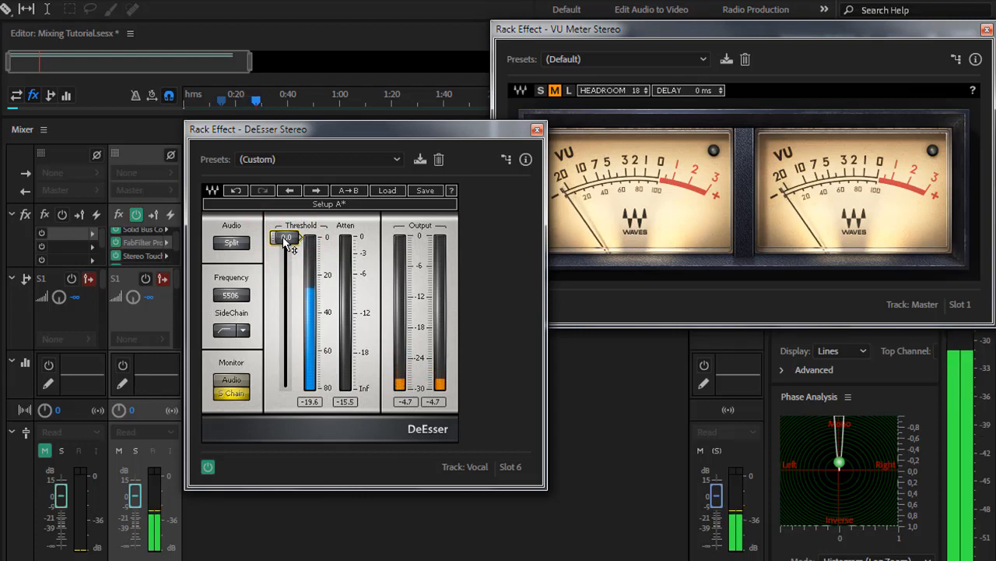
drag(285, 239, 285, 274)
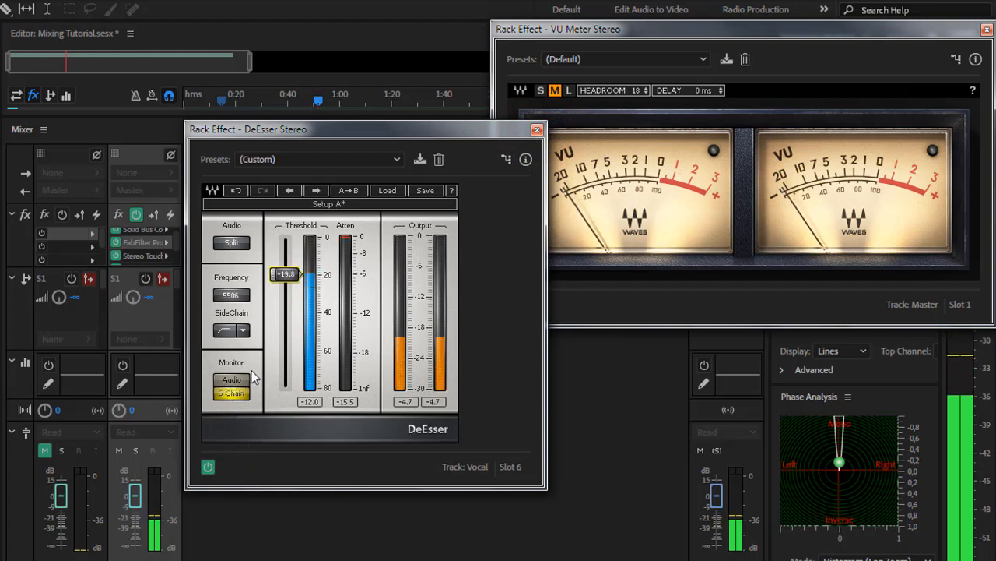
click(231, 379)
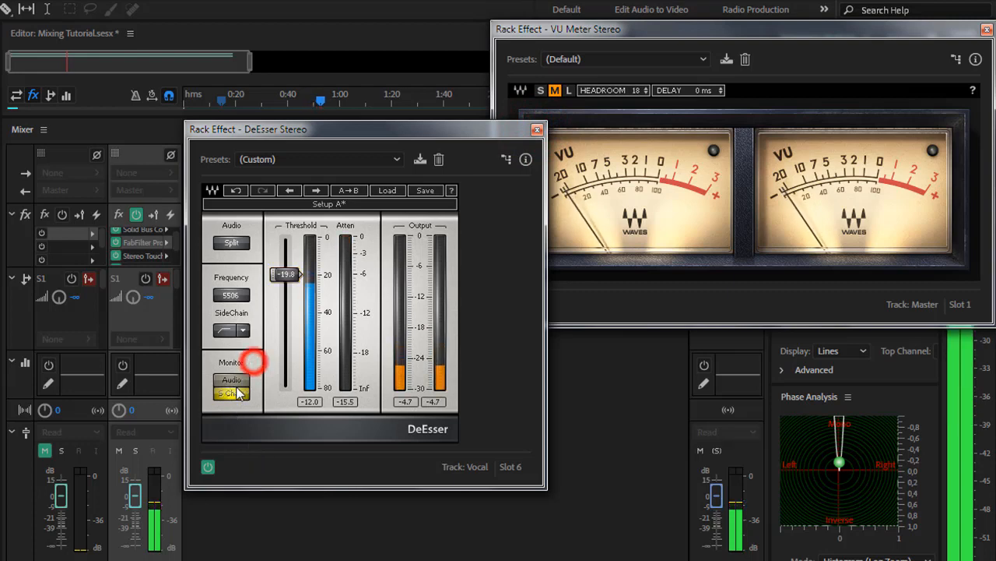
Close the DeEsser, replay the vocal from about 0:12 while watching the VU meters, and stop playback.
click(537, 129)
drag(325, 99, 217, 102)
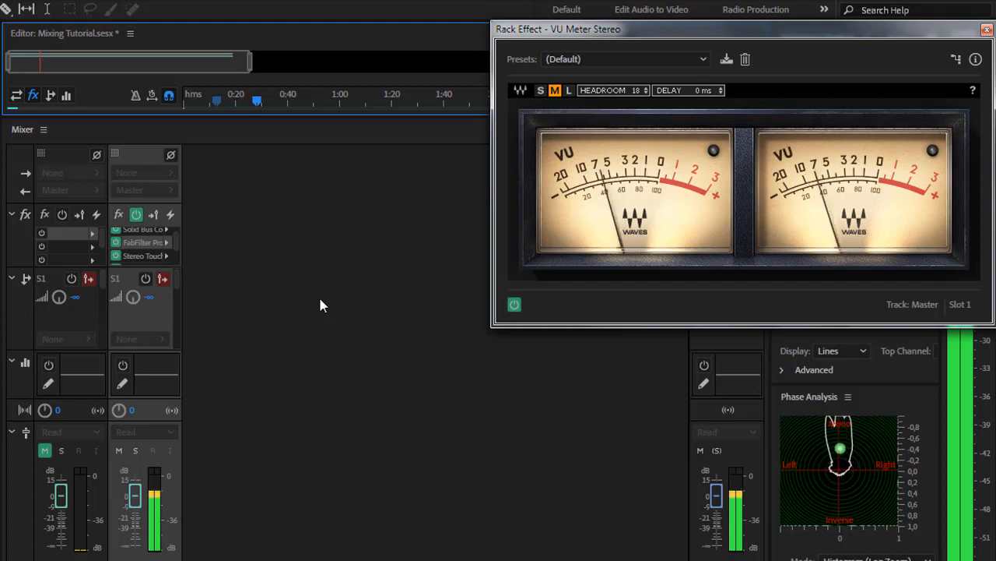
key(space)
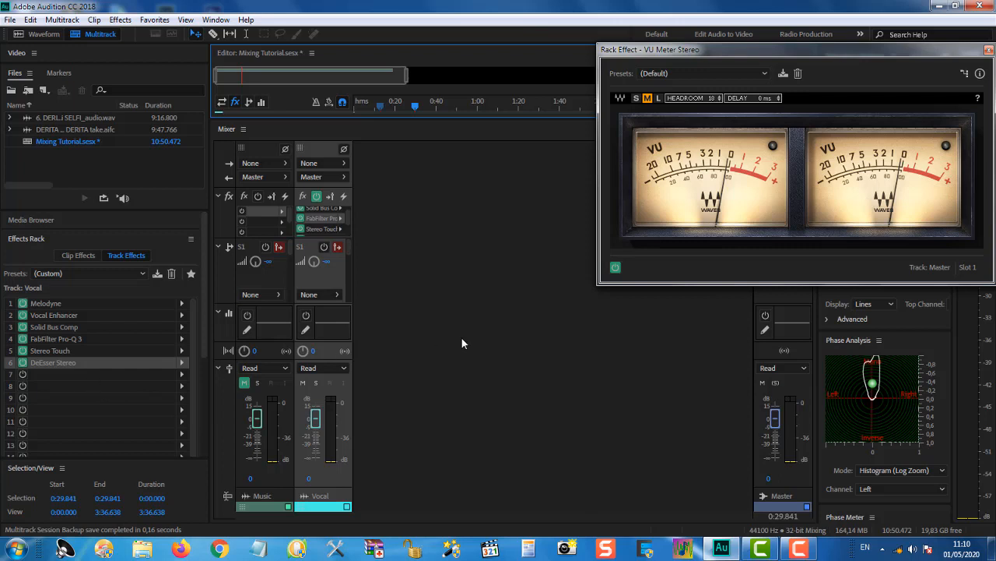
Route the Vocal track's output to a new stereo bus.
click(317, 148)
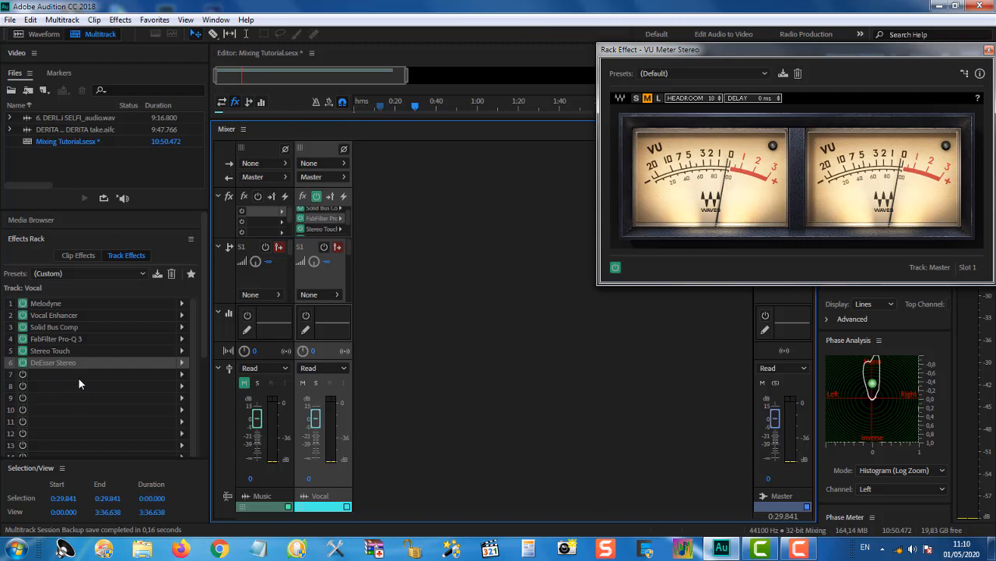
click(99, 293)
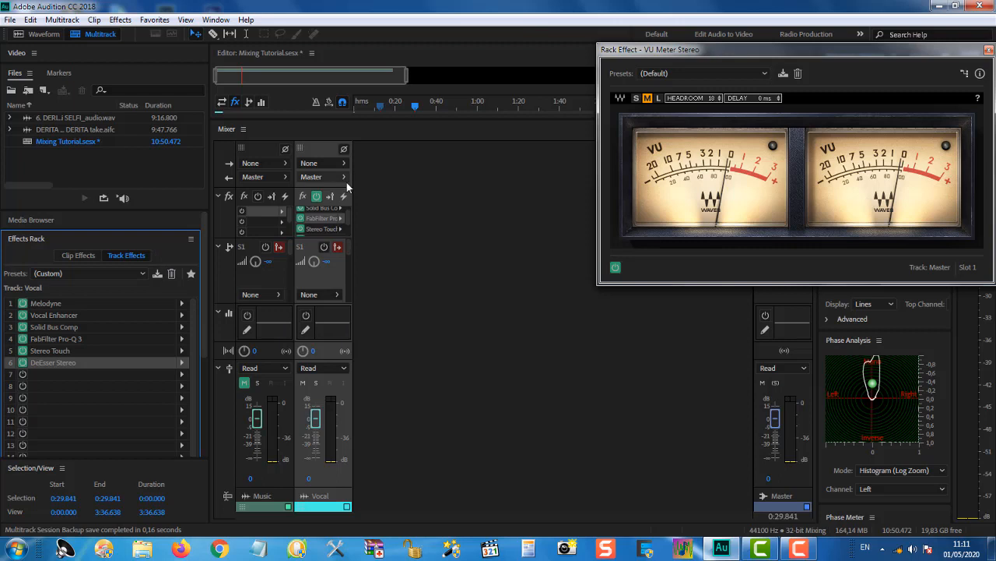
click(318, 151)
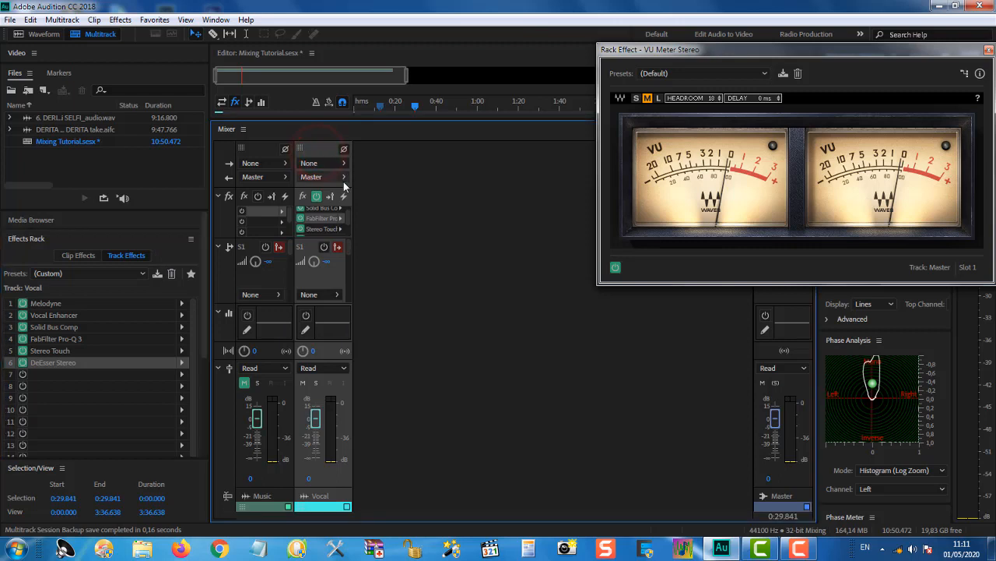
click(344, 177)
mouse_move(383, 222)
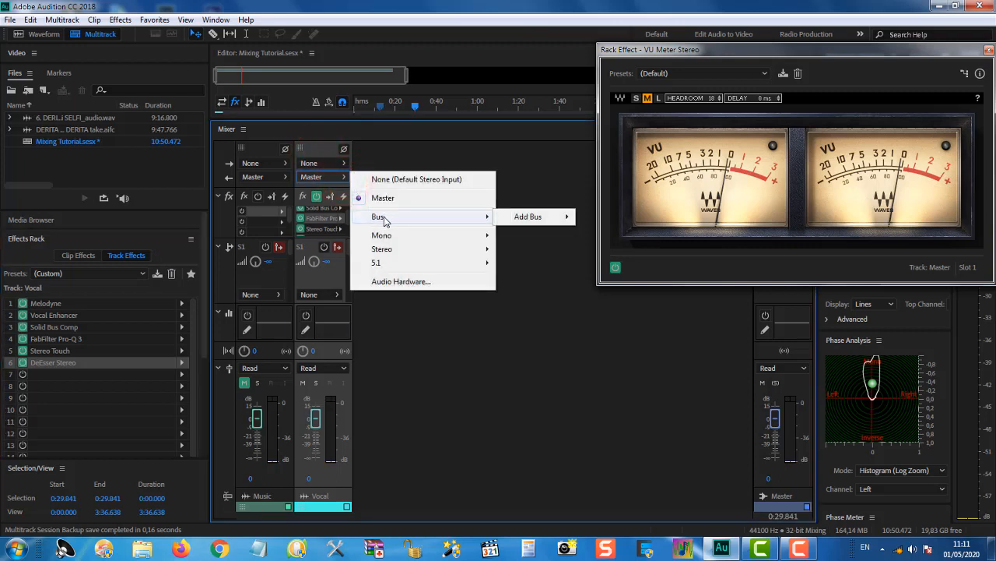
mouse_move(527, 222)
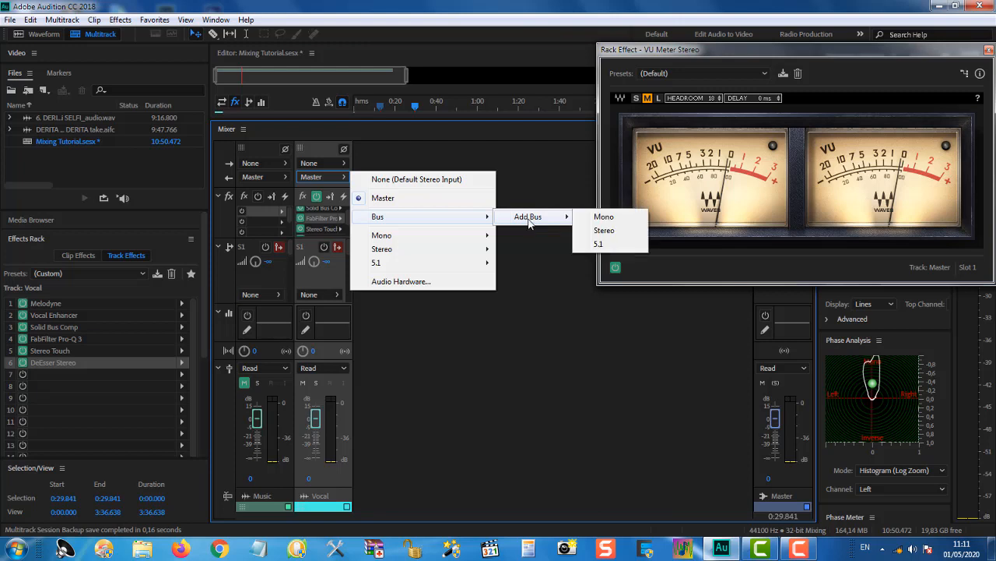
click(601, 231)
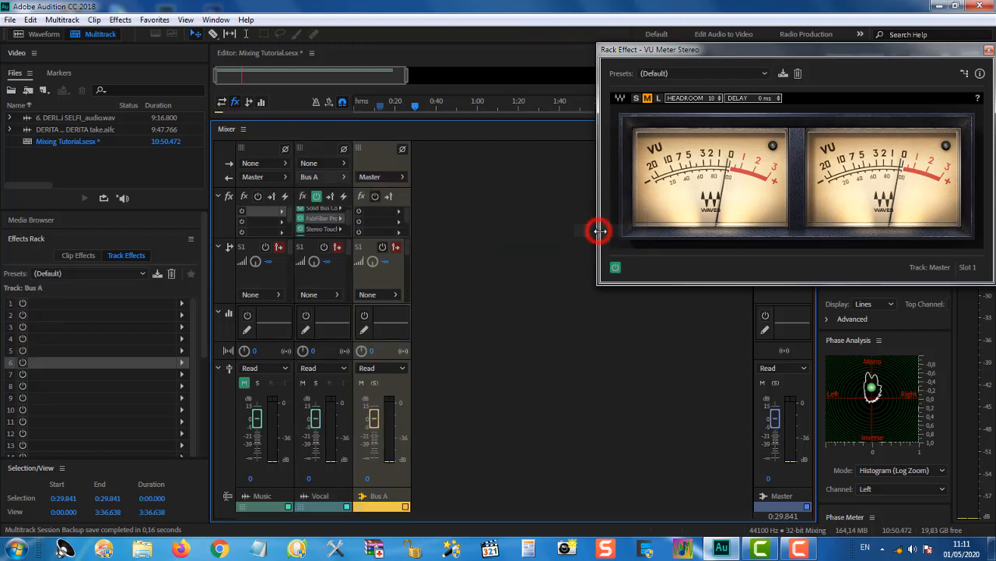
Add Voxengo VariSaturator to the first effect slot of Bus A.
click(374, 158)
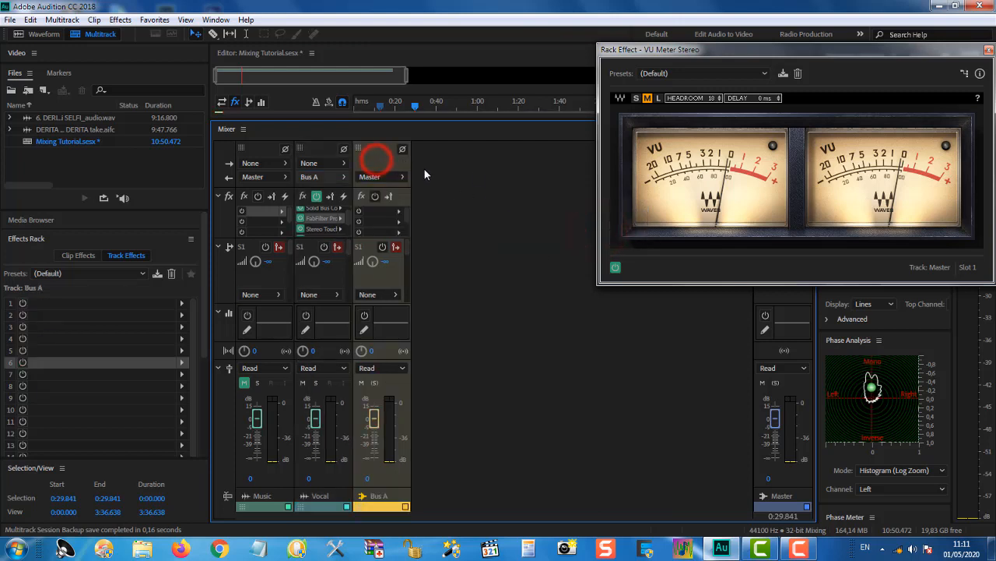
click(376, 154)
click(379, 155)
click(399, 211)
mouse_move(440, 401)
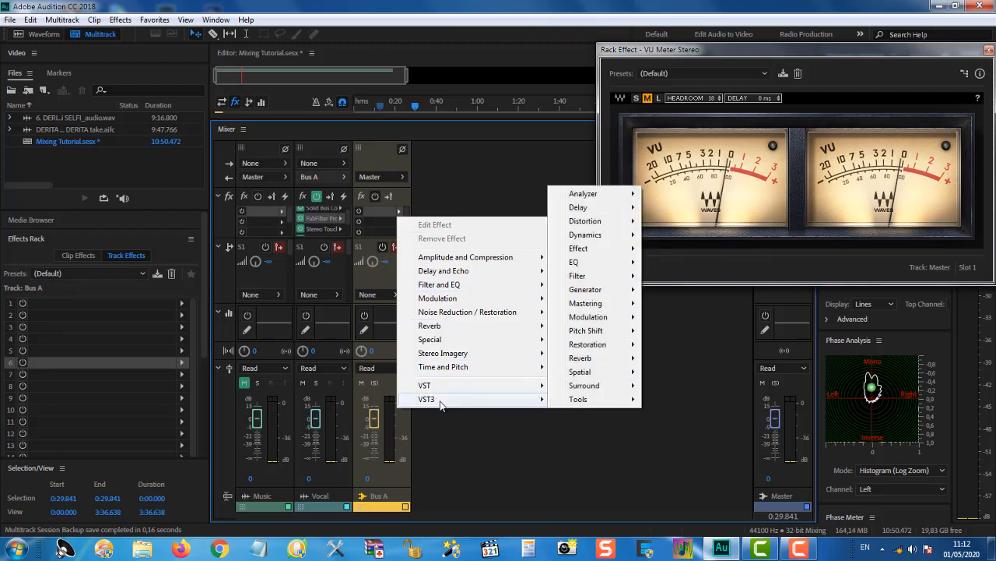
mouse_move(597, 222)
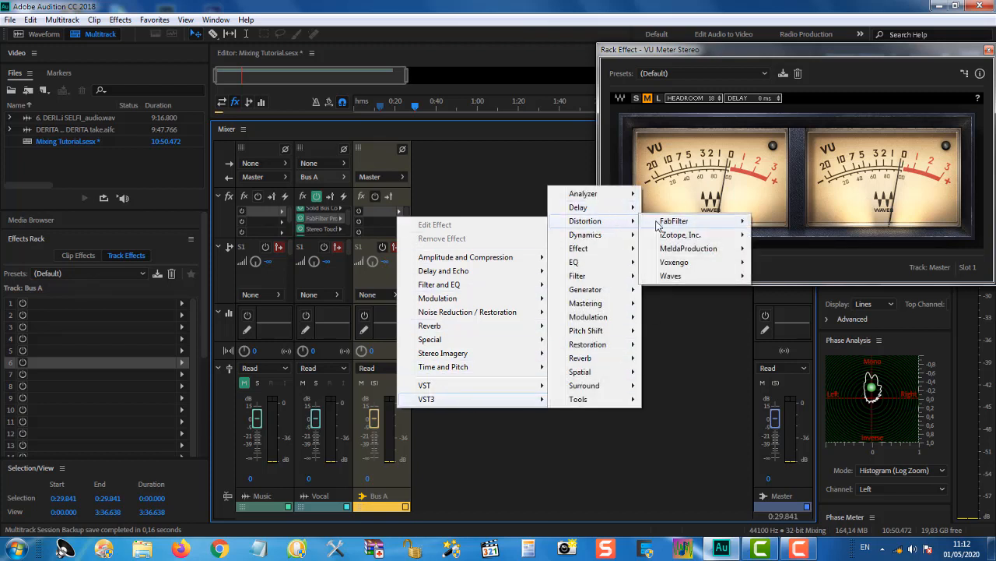
mouse_move(677, 262)
click(788, 277)
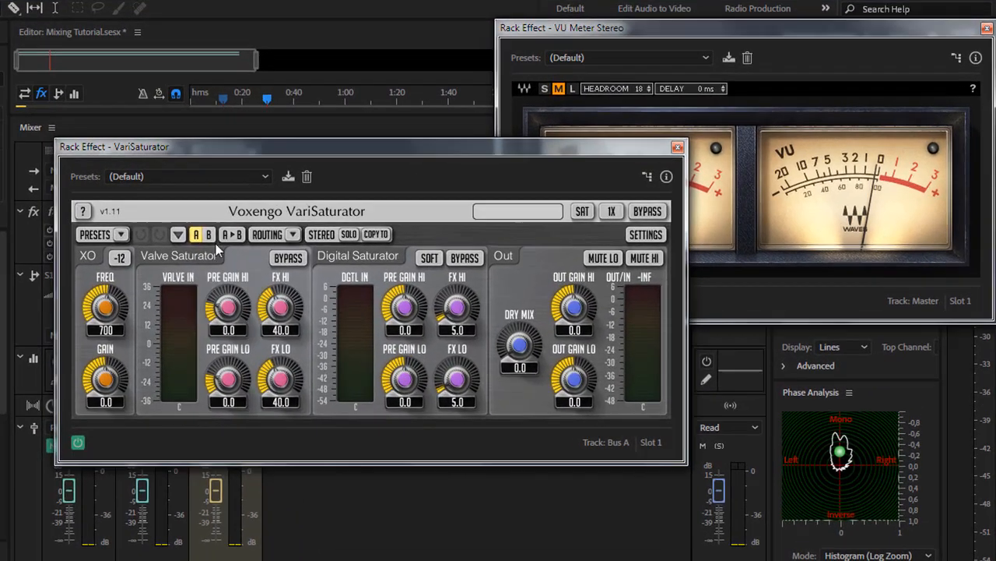
Load VariSaturator's Lead Vocal preset and move its window clear of the VU meters.
click(261, 177)
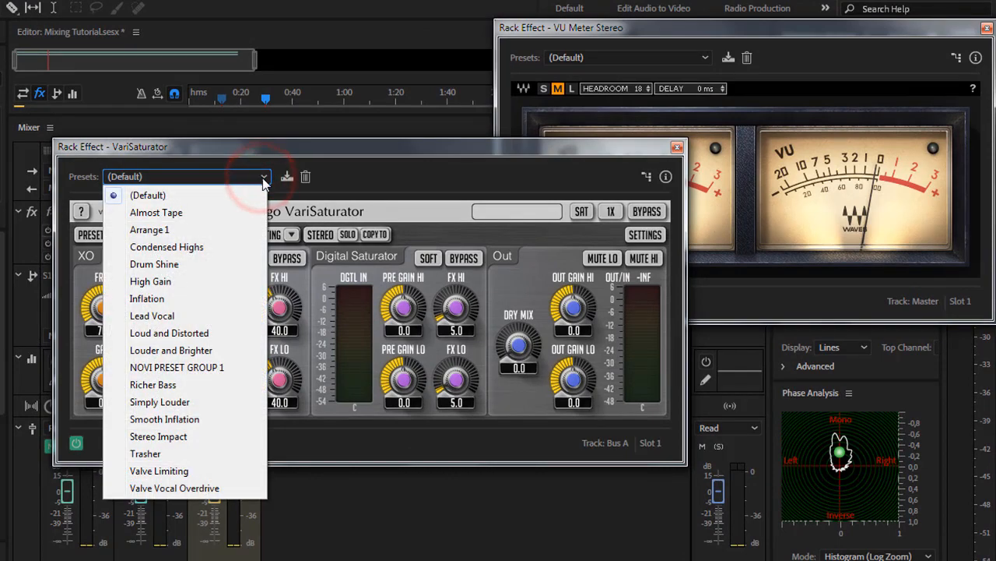
click(165, 317)
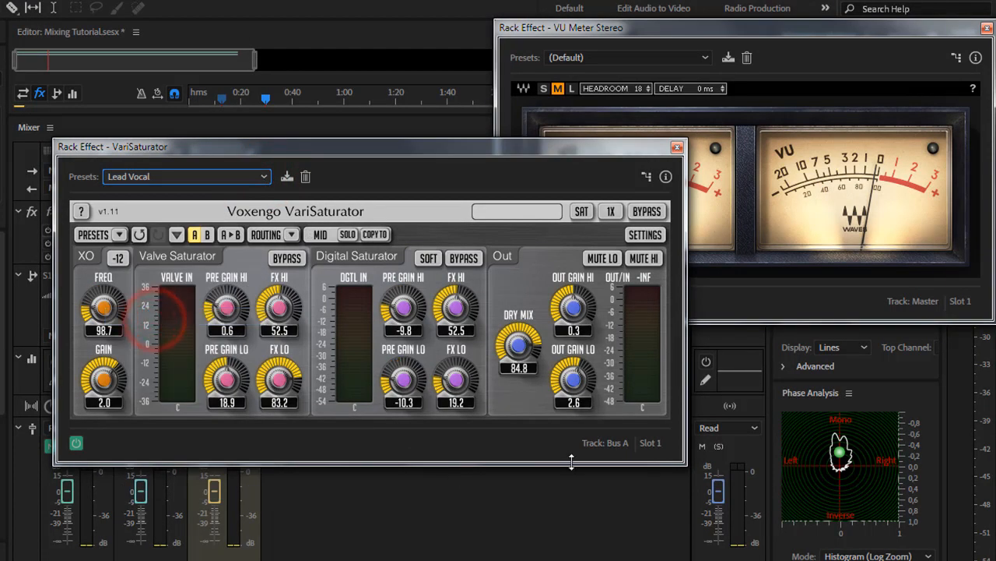
click(474, 147)
drag(473, 149, 446, 210)
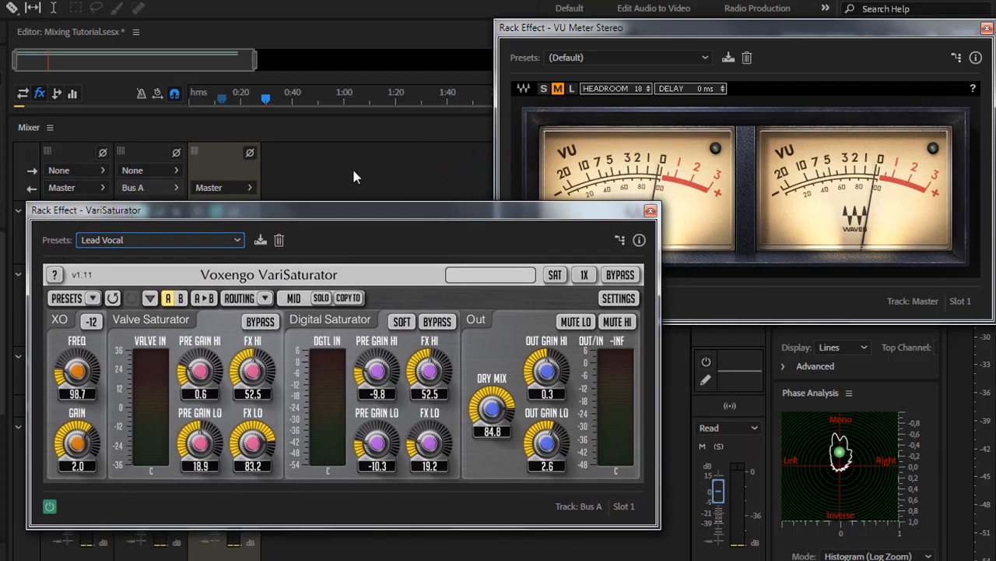
Play the vocal from about 0:14 and compare the sound and VU levels with VariSaturator bypassed and enabled.
click(267, 98)
key(space)
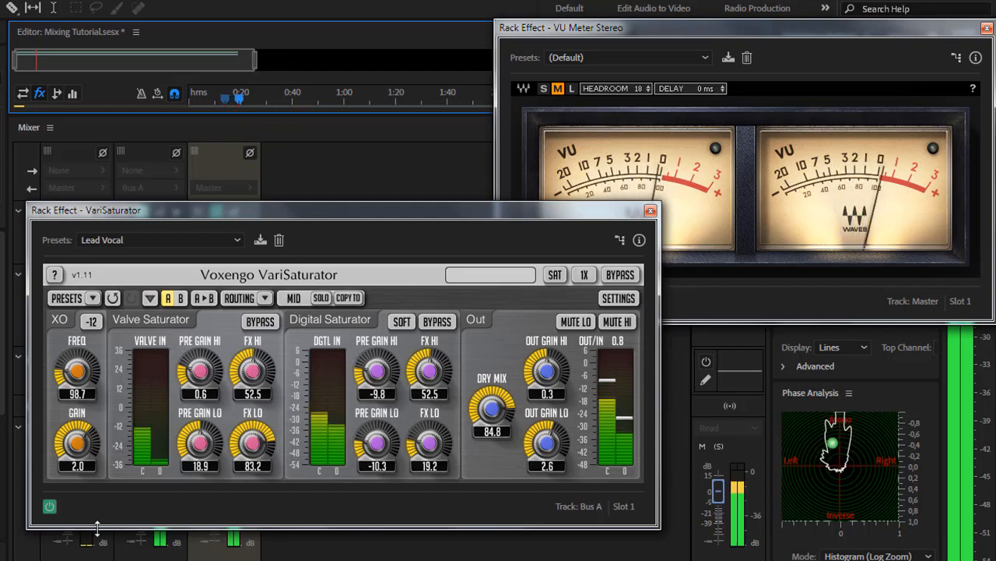
click(49, 506)
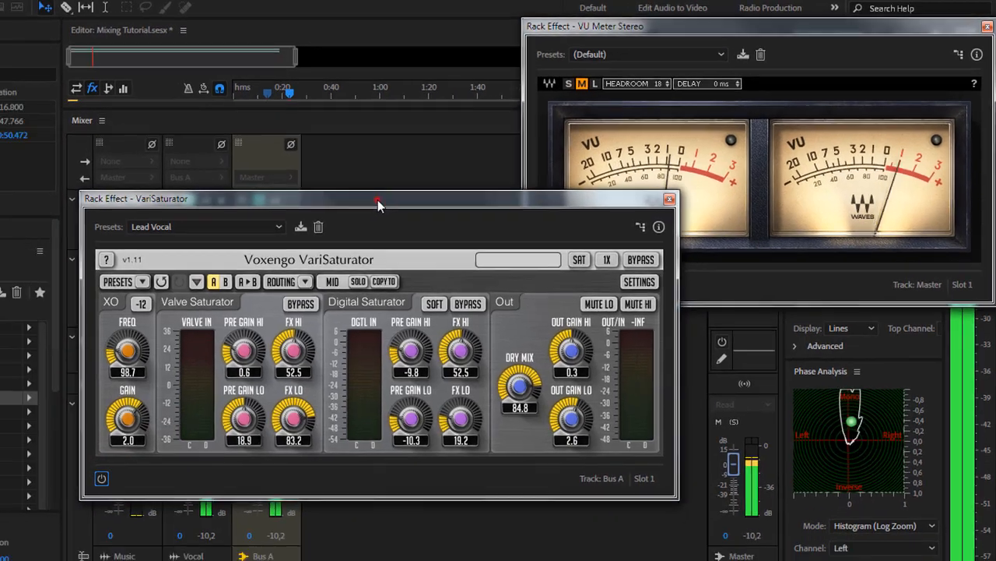
drag(336, 211, 259, 364)
drag(356, 311, 354, 155)
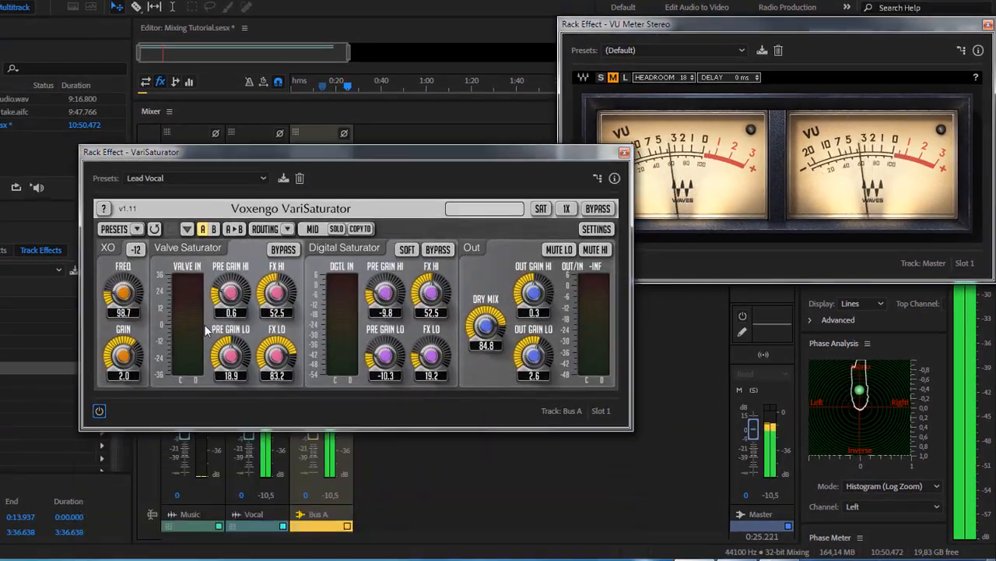
click(100, 410)
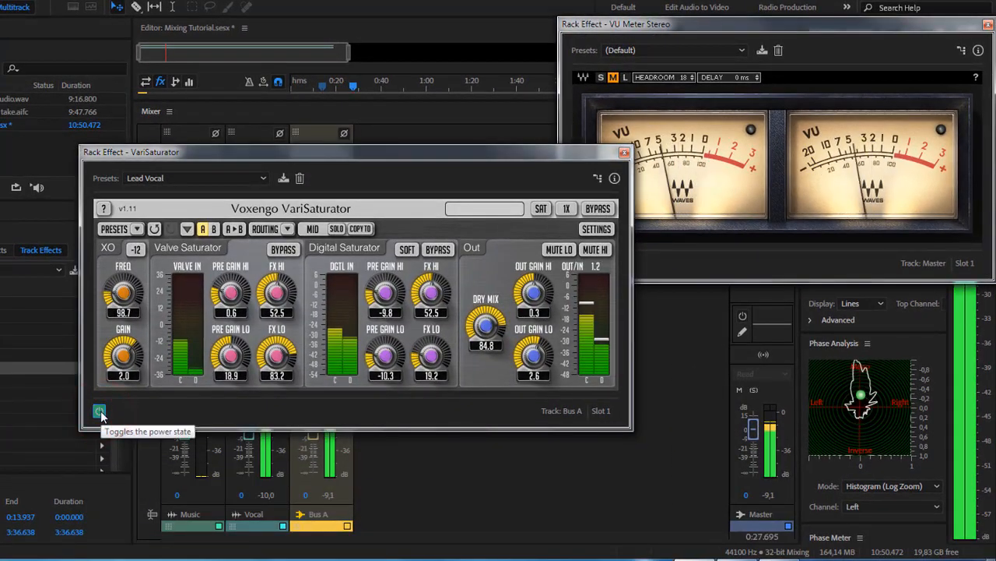
click(100, 410)
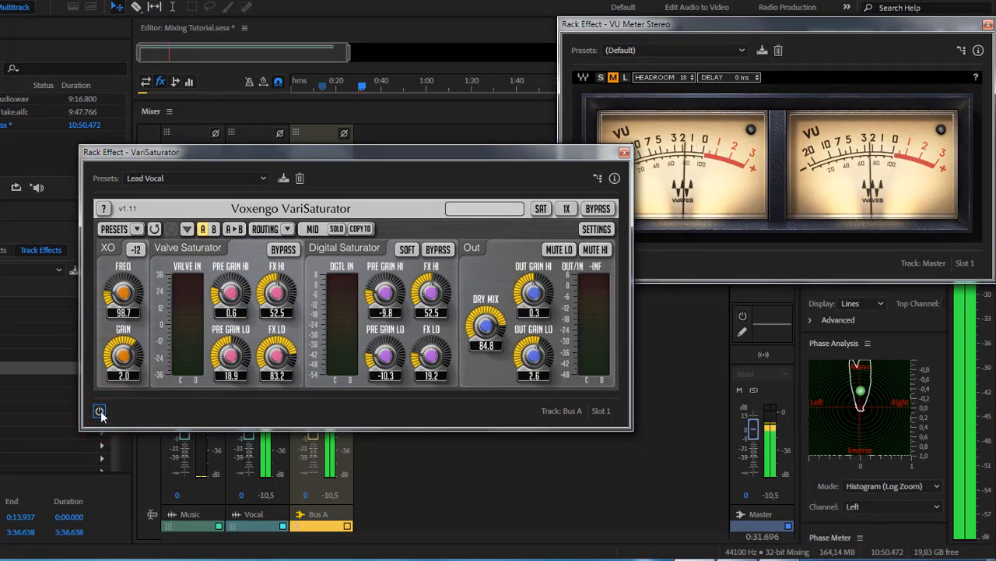
click(99, 410)
click(100, 411)
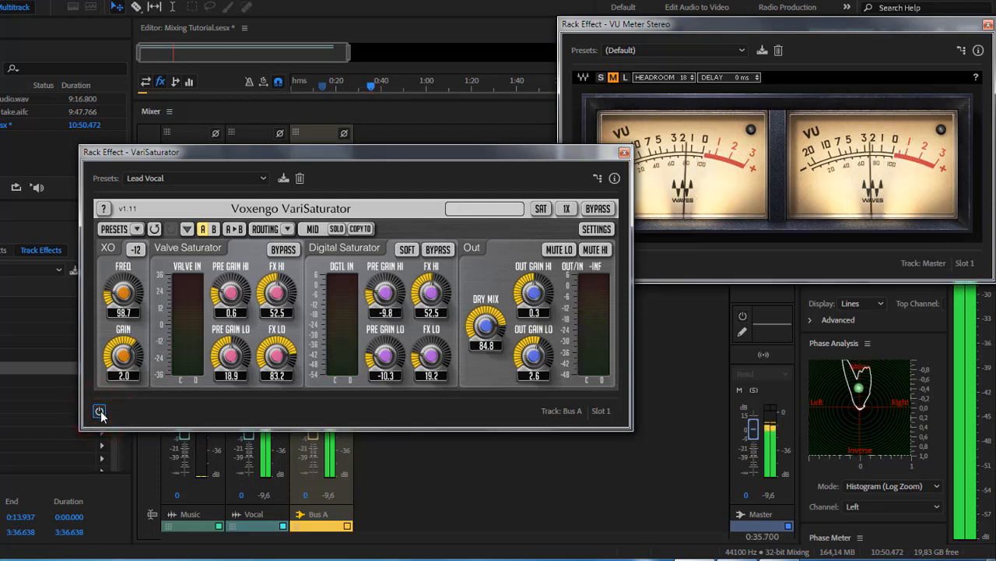
Play the vocal from about 0:29 and compare its sound and VU levels with VariSaturator repeatedly bypassed and enabled, leaving it enabled.
key(ctrl+s)
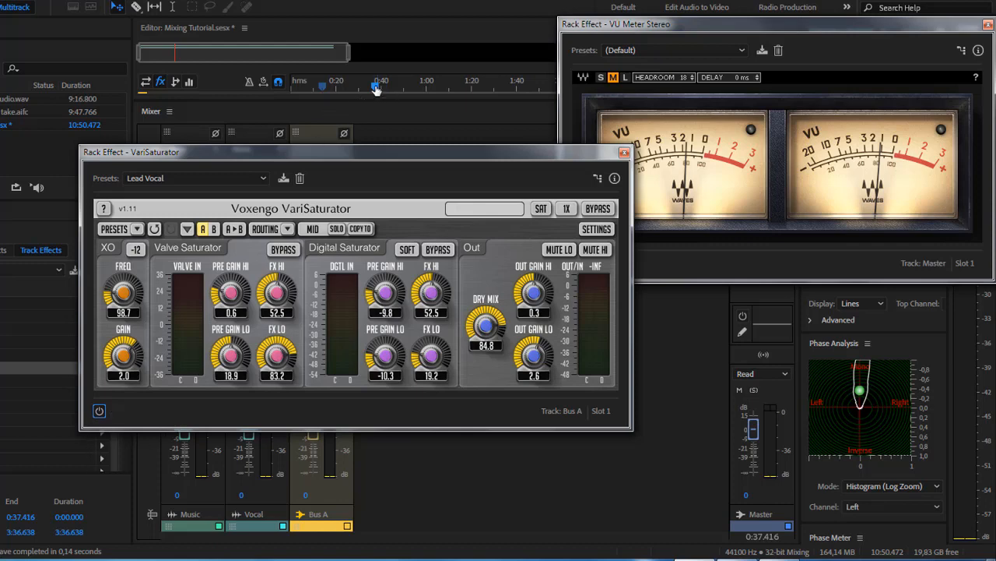
drag(376, 88, 358, 88)
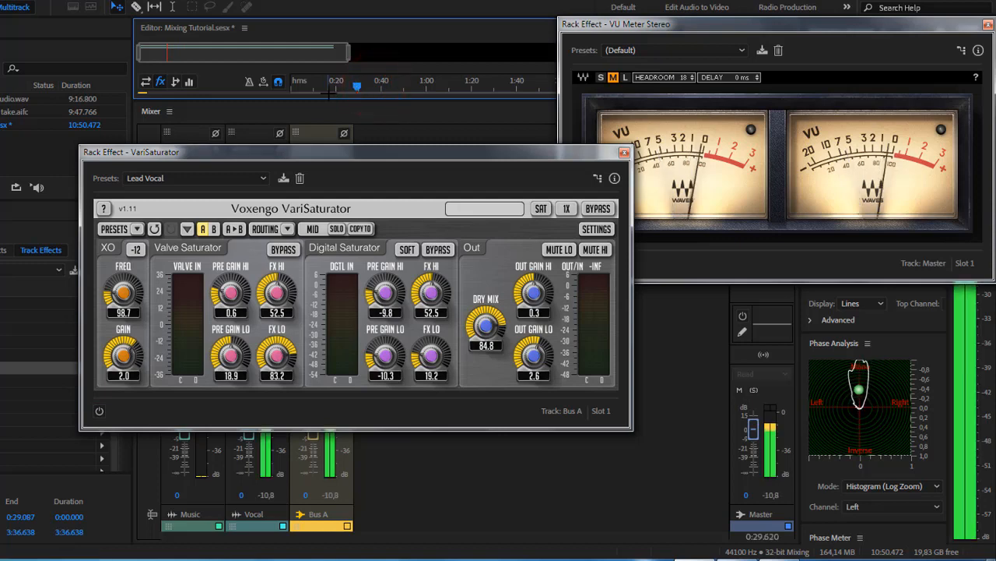
click(99, 412)
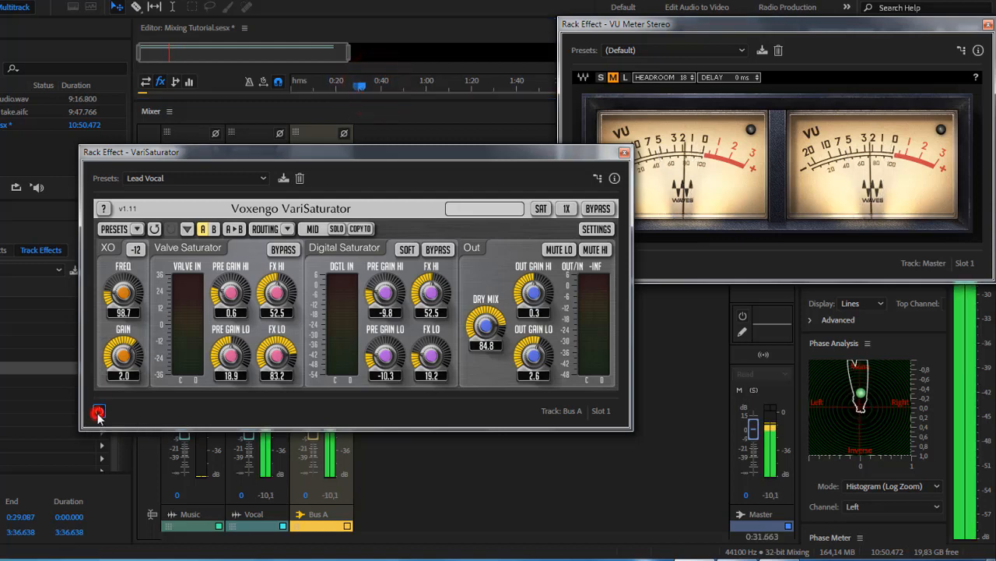
click(98, 412)
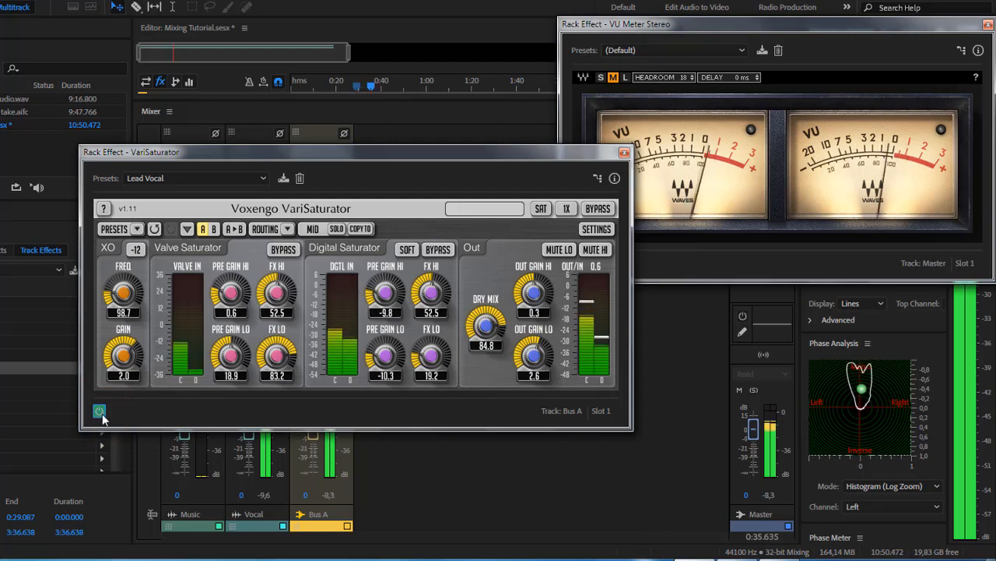
click(100, 413)
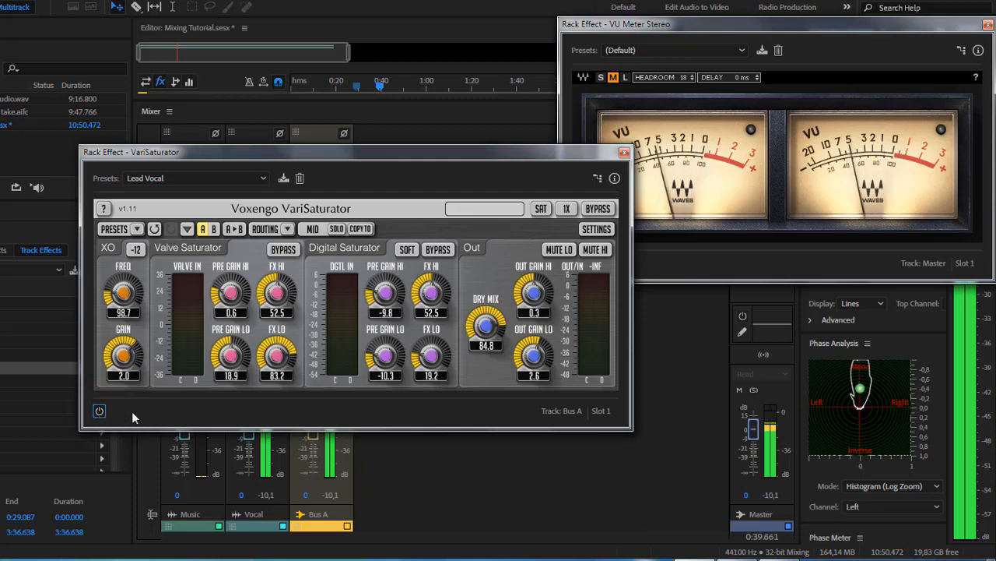
click(100, 411)
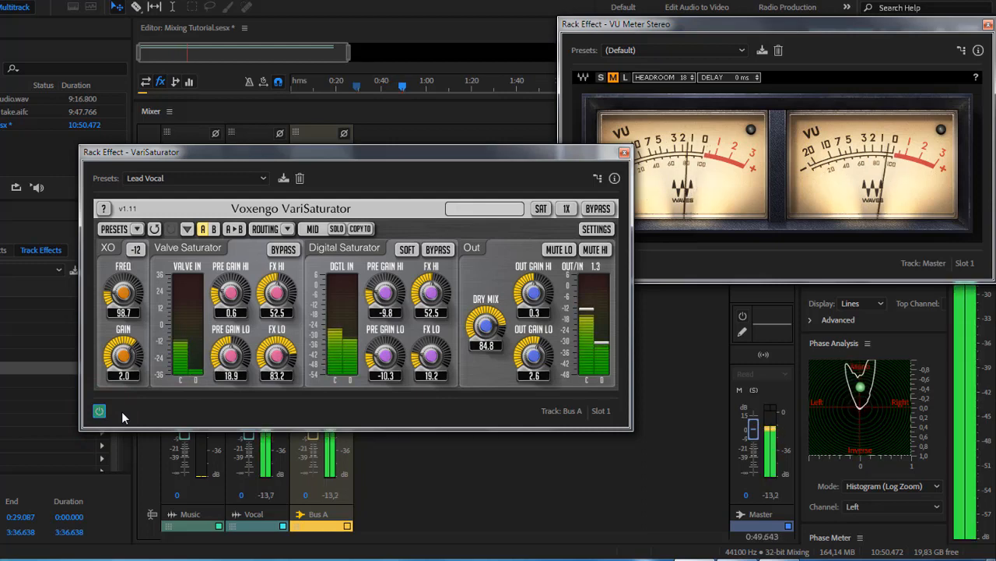
click(99, 411)
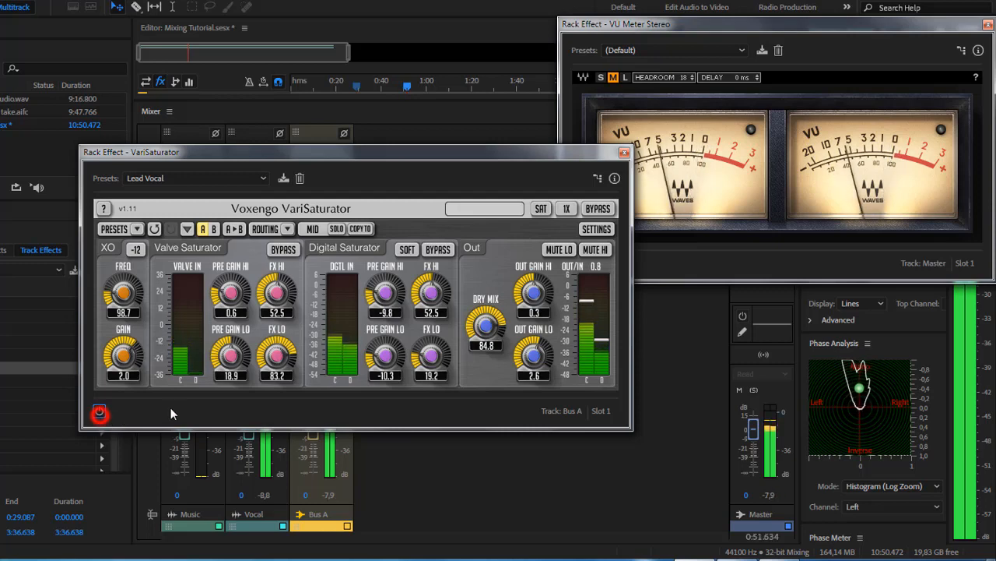
click(100, 413)
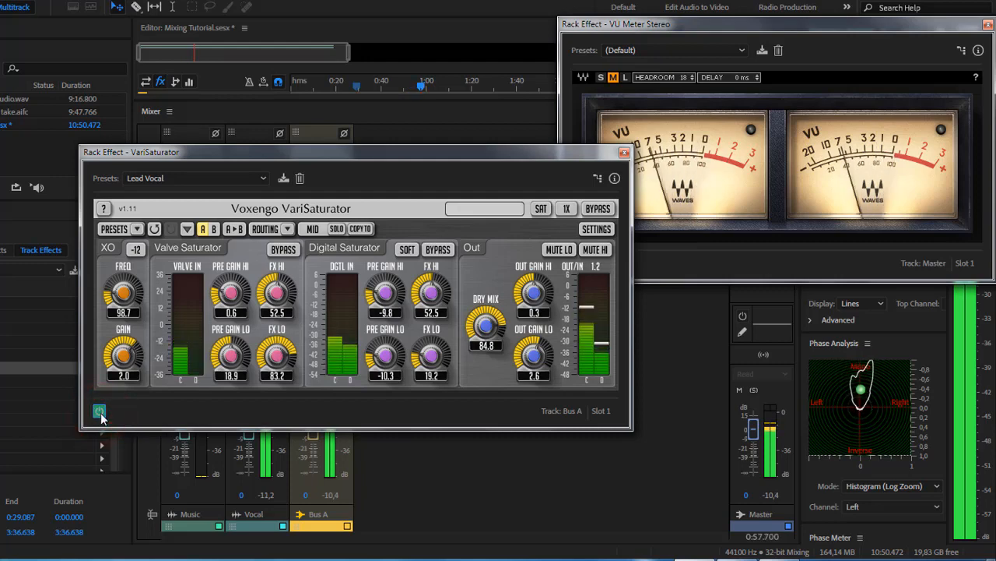
click(100, 411)
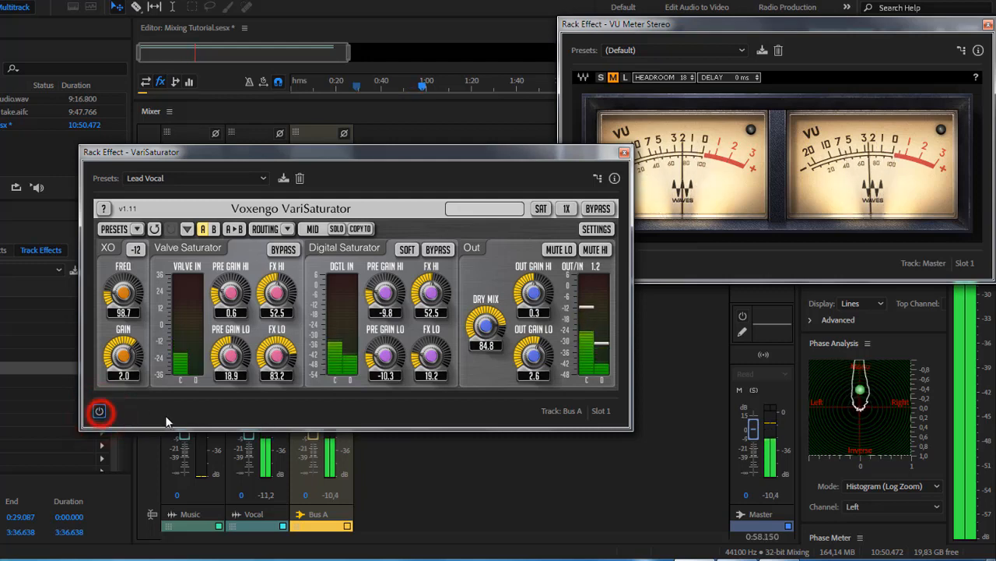
click(100, 412)
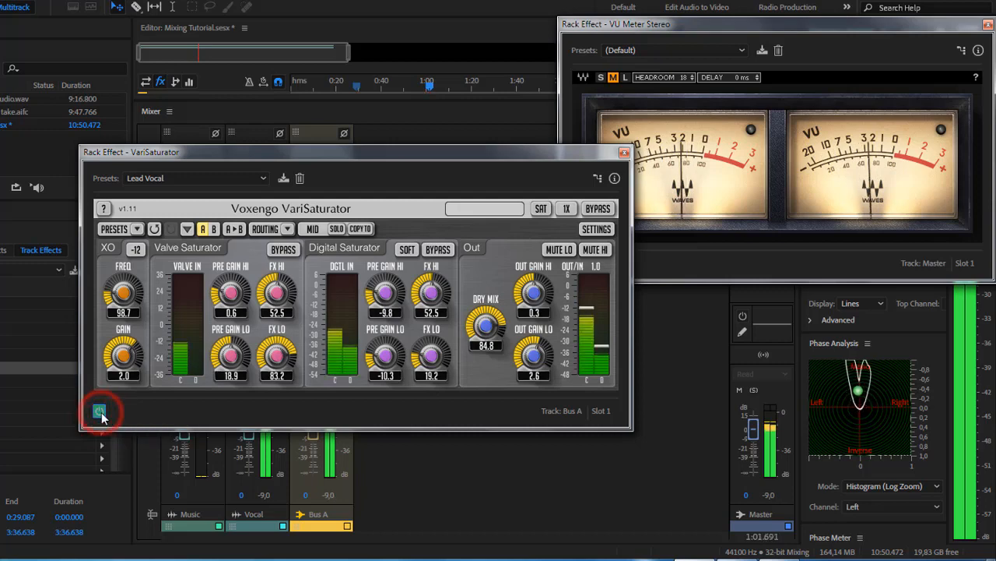
key(space)
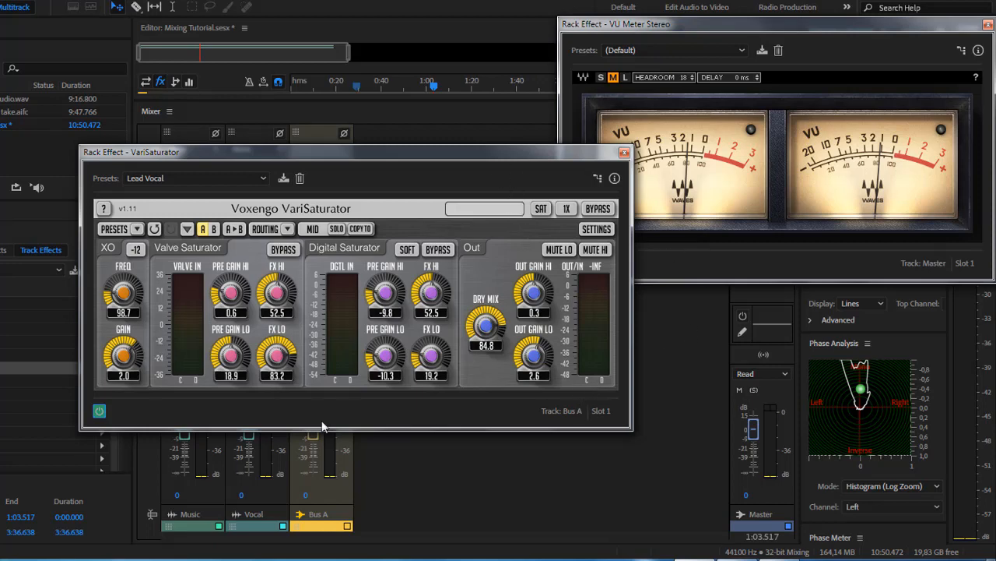
While playing from about 0:12, set VariSaturator's Out Gain Hi to 1.6 and Dry Mix to 51.8, then stop playback and close its window.
key(space)
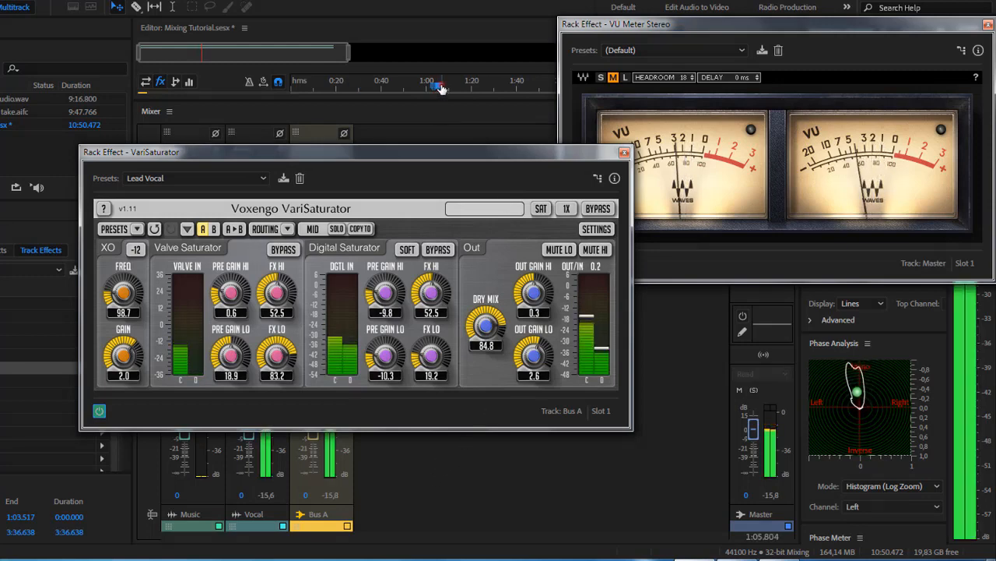
drag(440, 85, 320, 90)
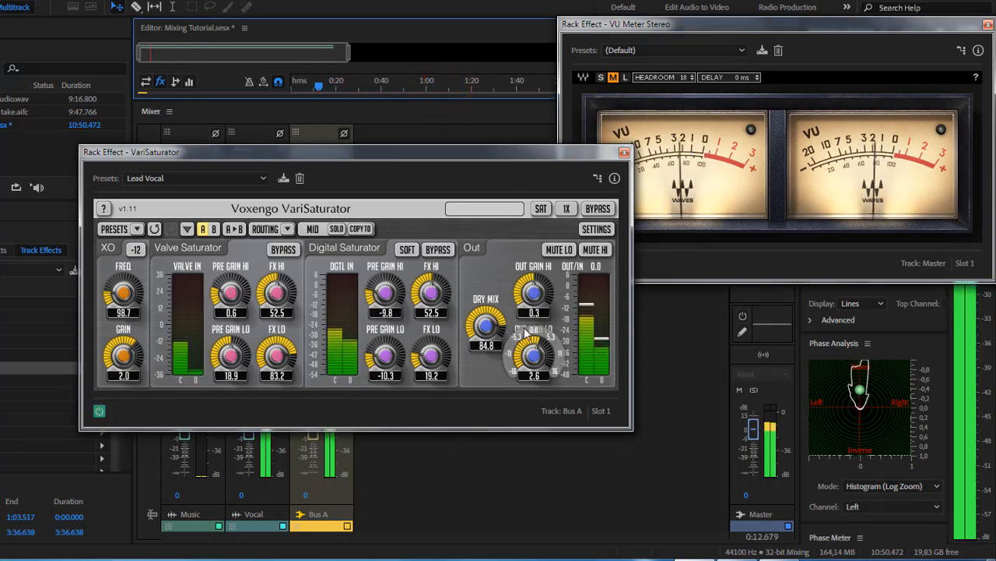
mouse_move(533, 293)
mouse_down()
mouse_move(533, 269)
mouse_move(534, 298)
mouse_up()
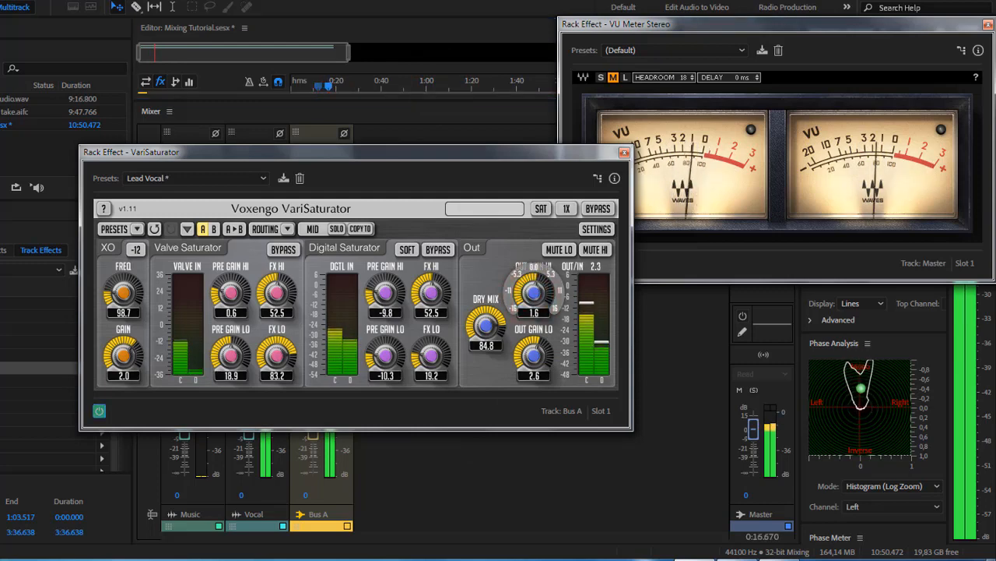
drag(487, 324, 487, 354)
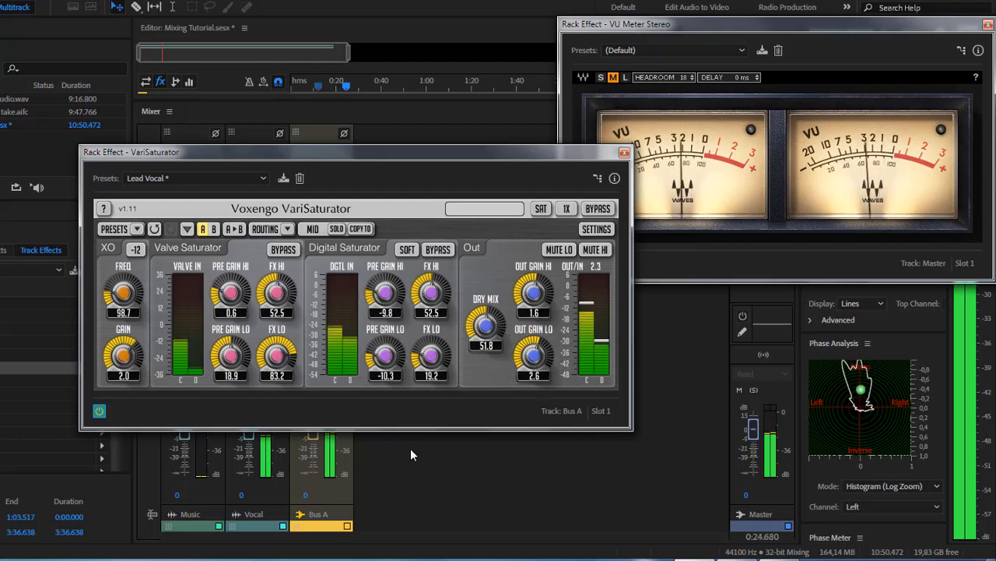
key(space)
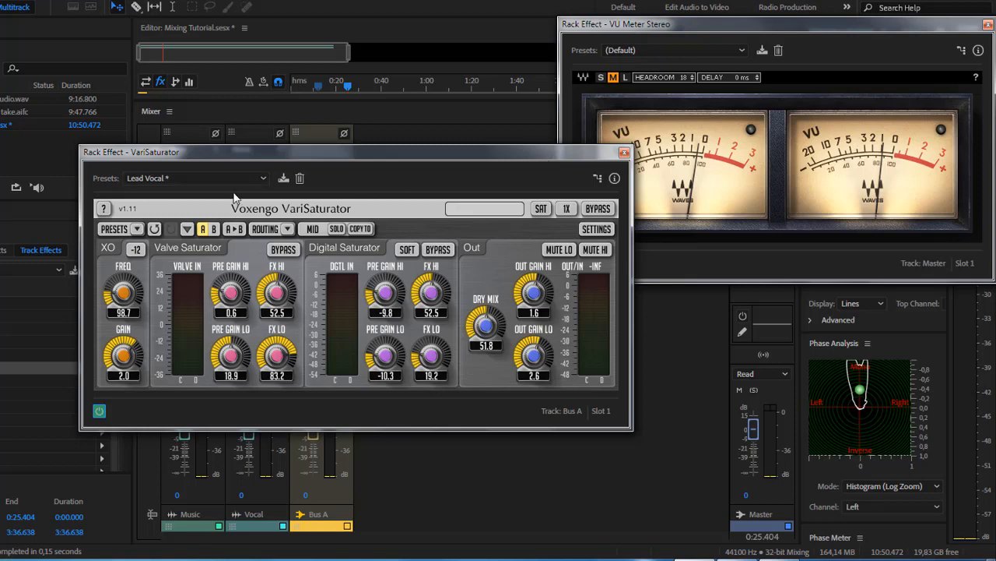
click(624, 153)
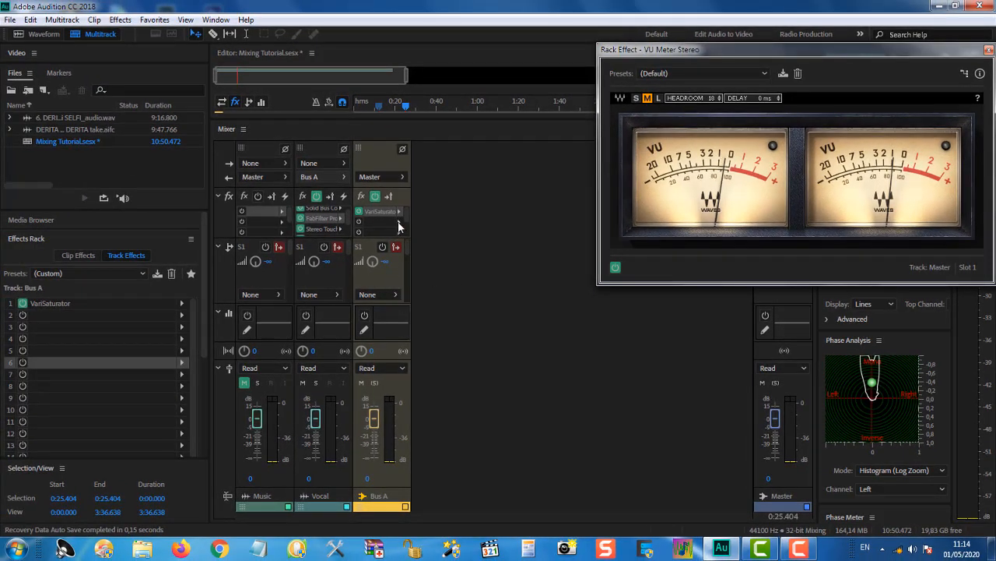
Select Bus A, reopen VariSaturator from its first effect slot to view the settings, and close it again.
click(380, 159)
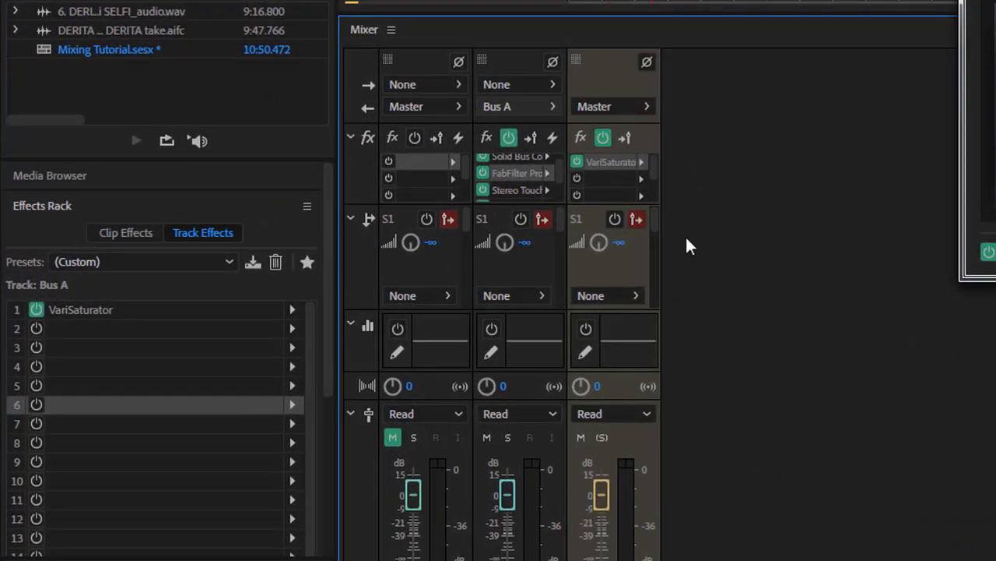
click(589, 61)
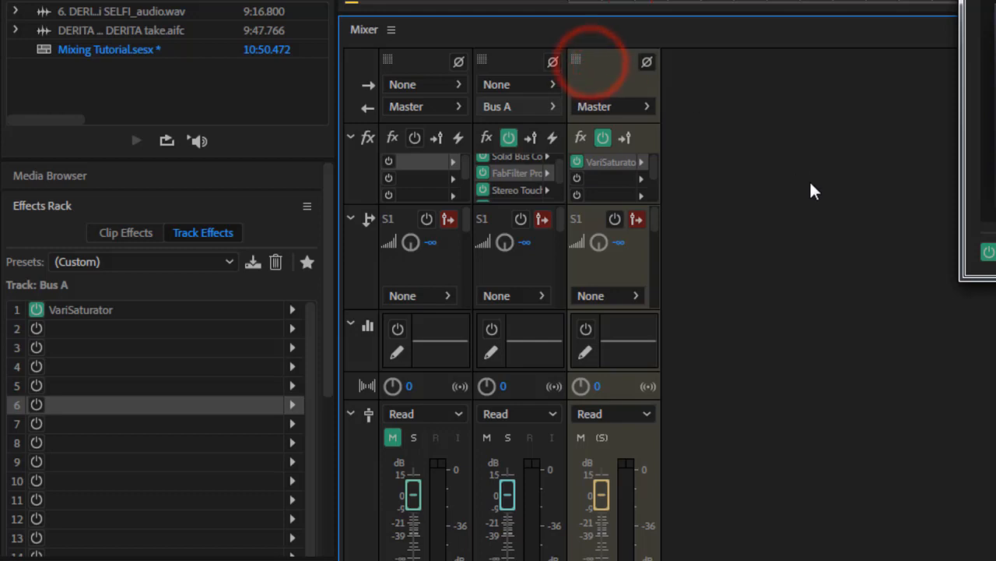
click(643, 162)
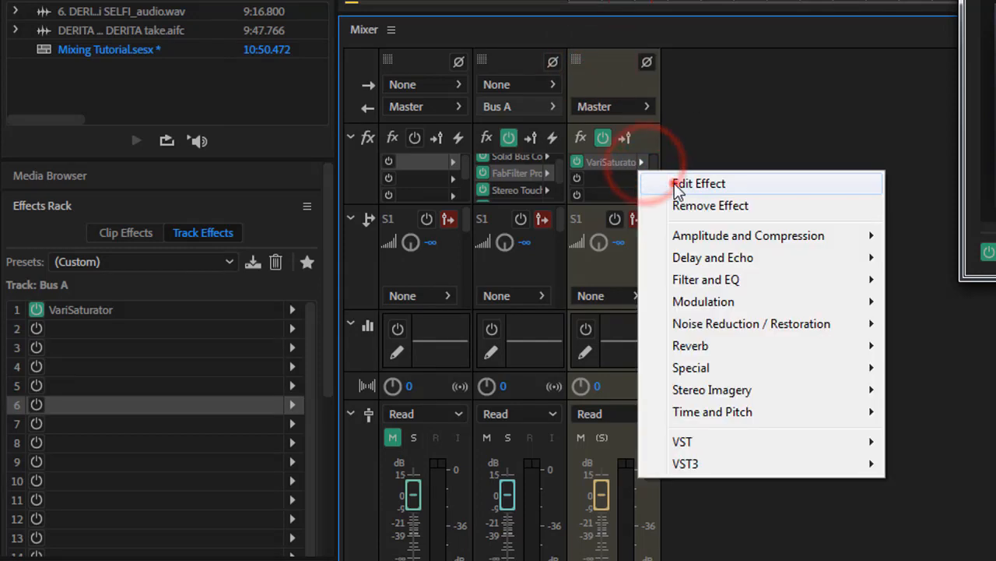
click(673, 182)
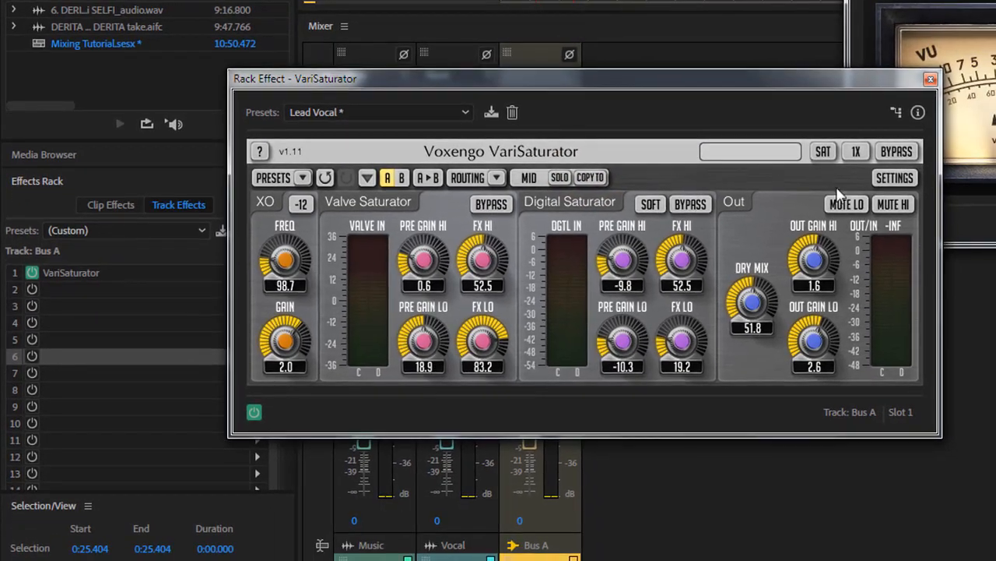
click(931, 79)
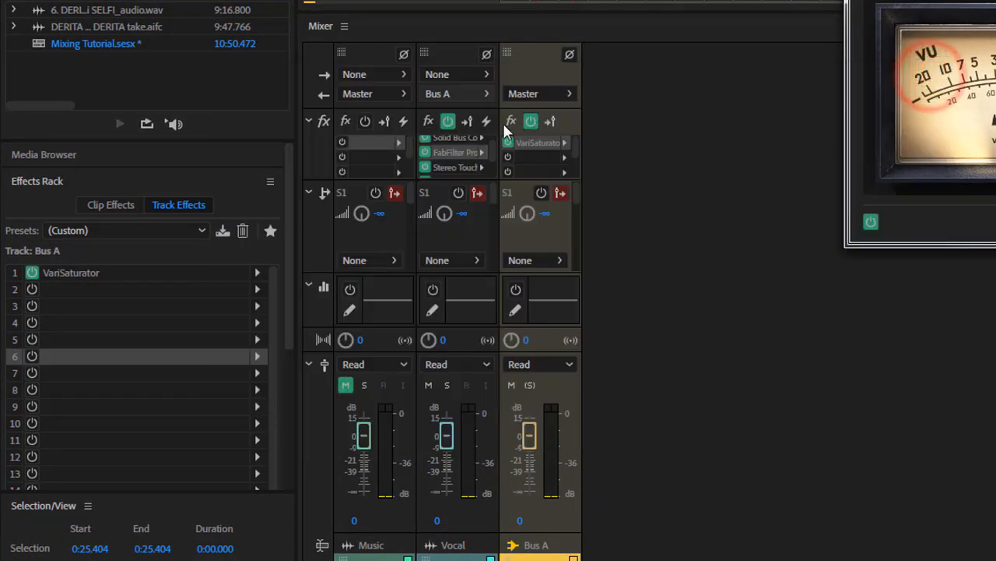
Review the Vocal track's effects chain against Bus A's, and check Bus A's output routing and its VariSaturator settings.
click(455, 59)
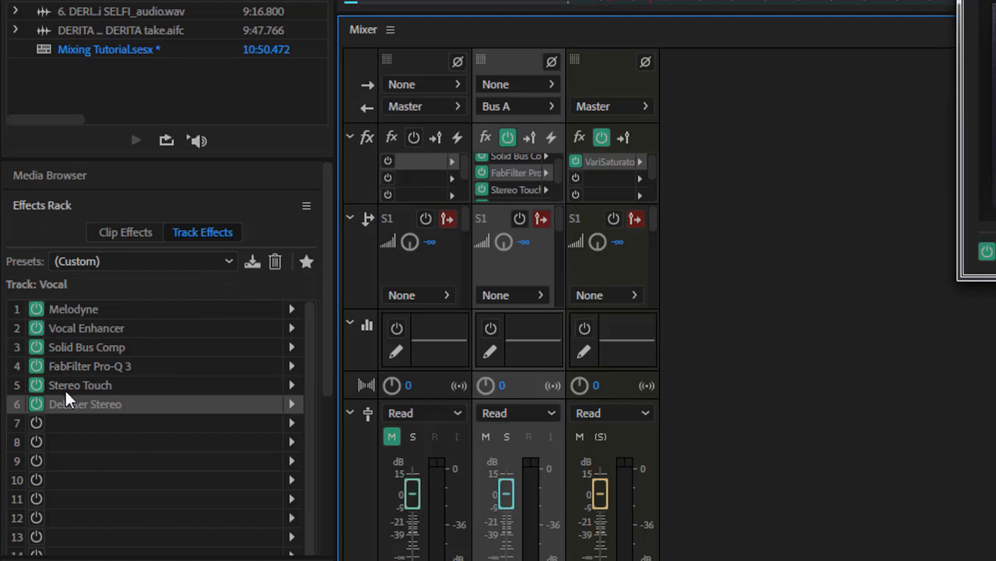
click(600, 71)
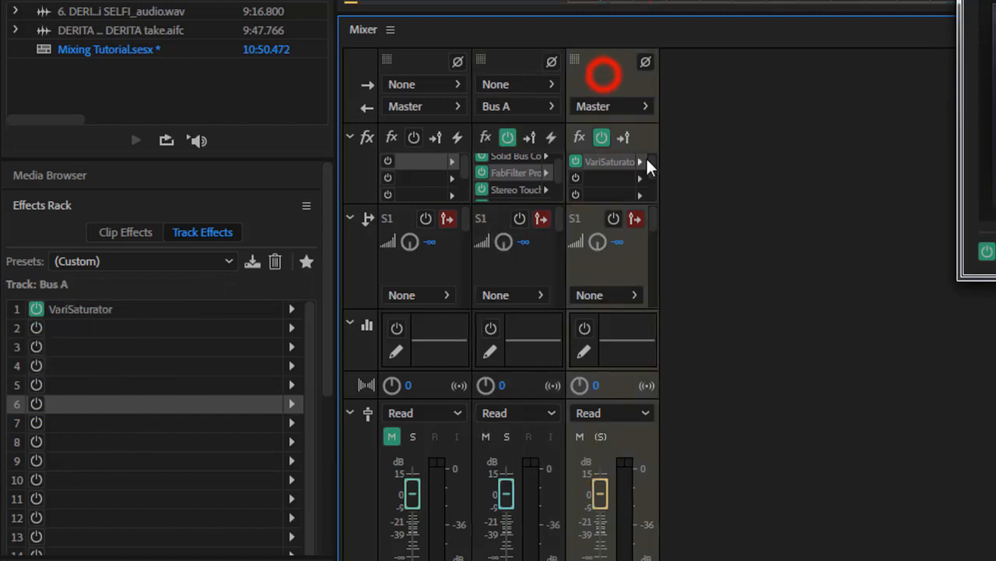
click(650, 162)
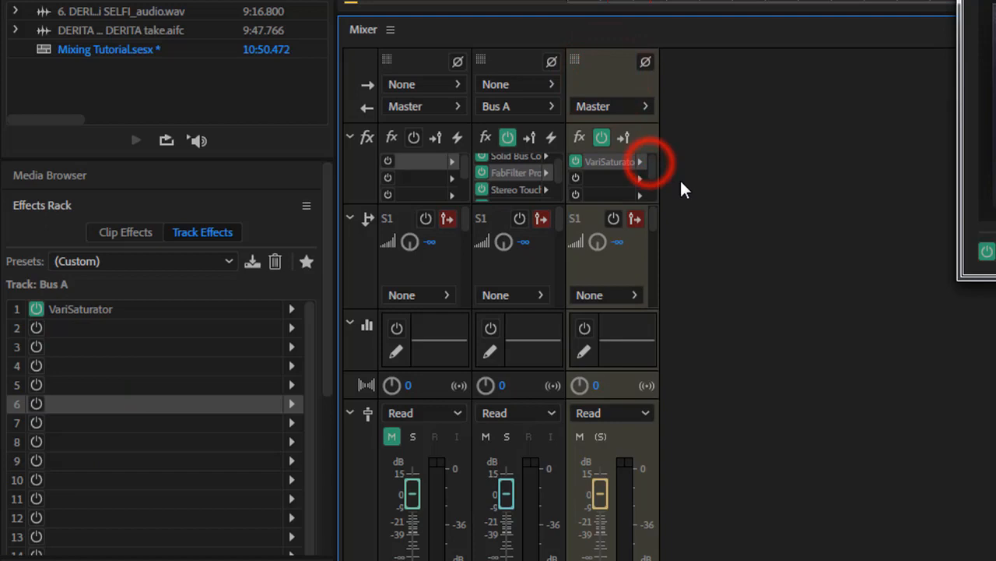
click(647, 108)
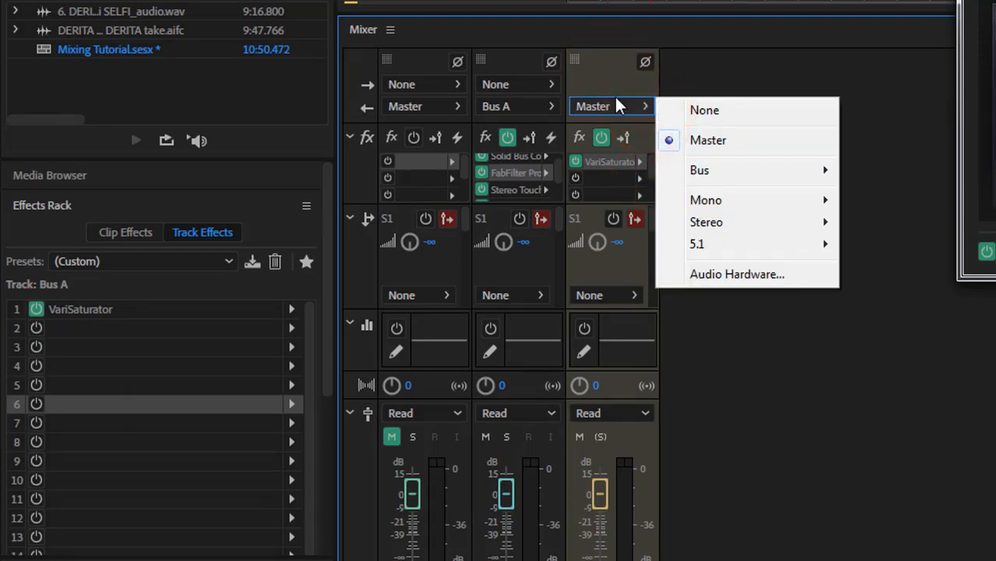
click(628, 66)
click(648, 161)
click(654, 179)
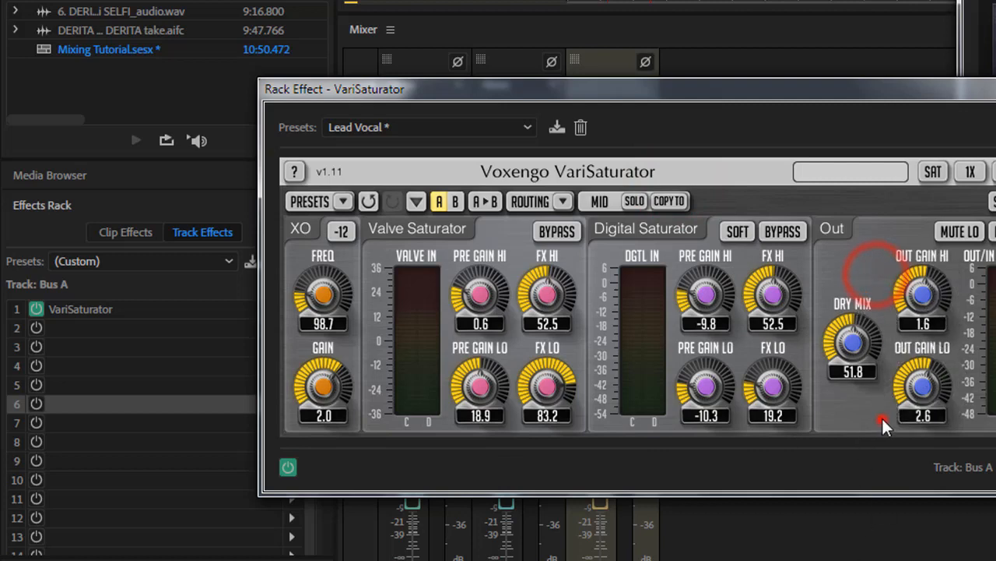
key(alt+F4)
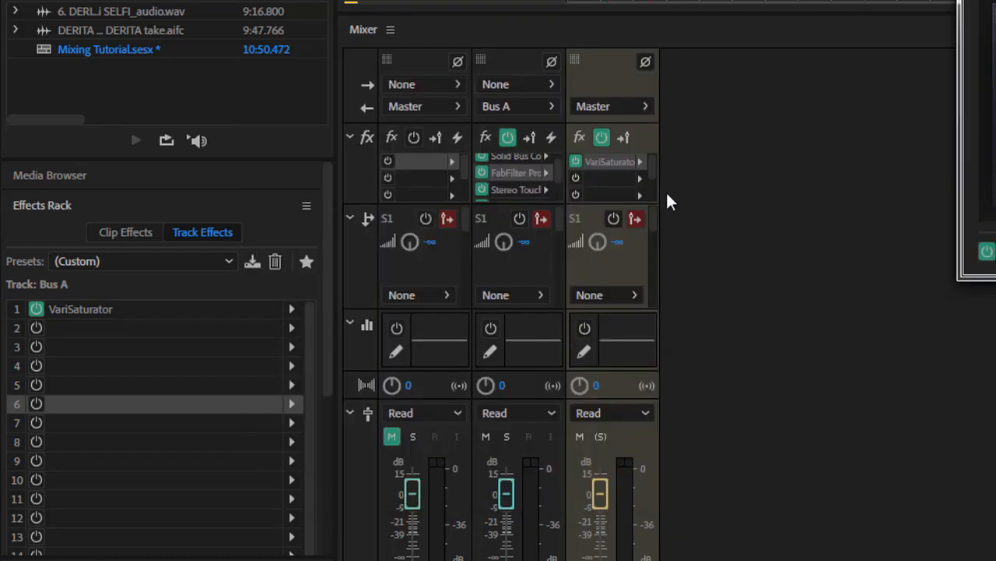
Add Blue Cat's Gain 3 (Stereo) to Bus A's second effect slot and move its window clear of the VU meters.
click(640, 178)
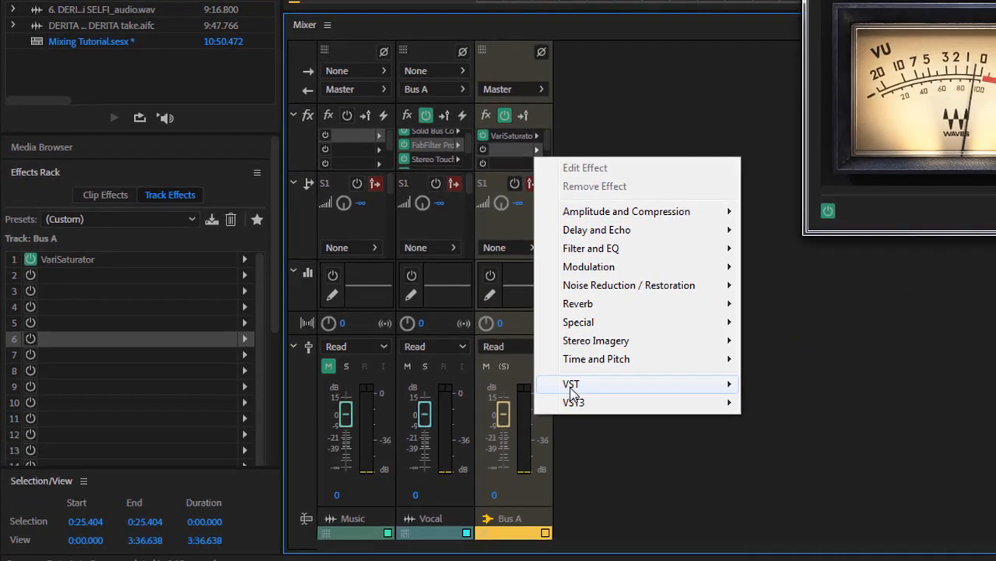
mouse_move(584, 391)
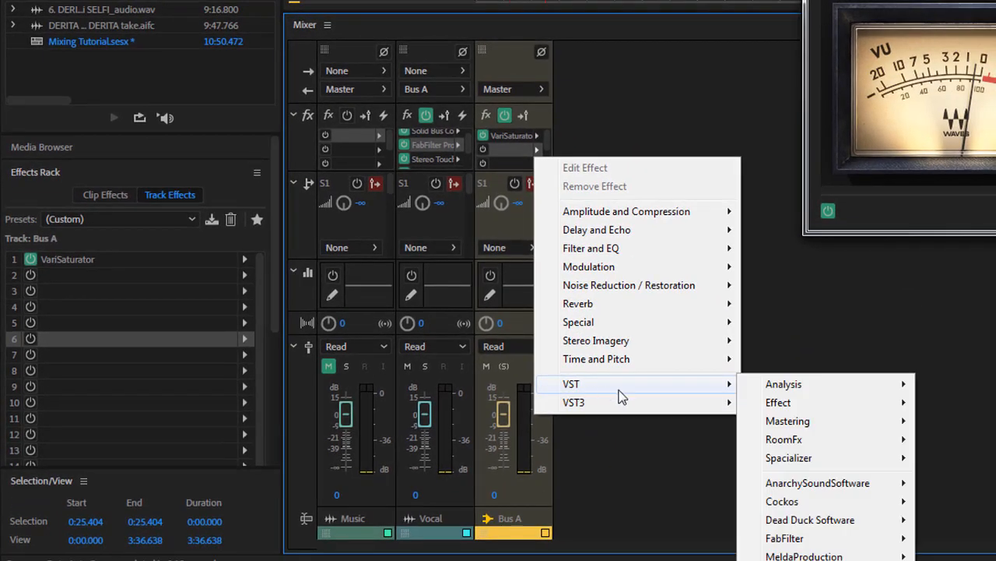
mouse_move(778, 402)
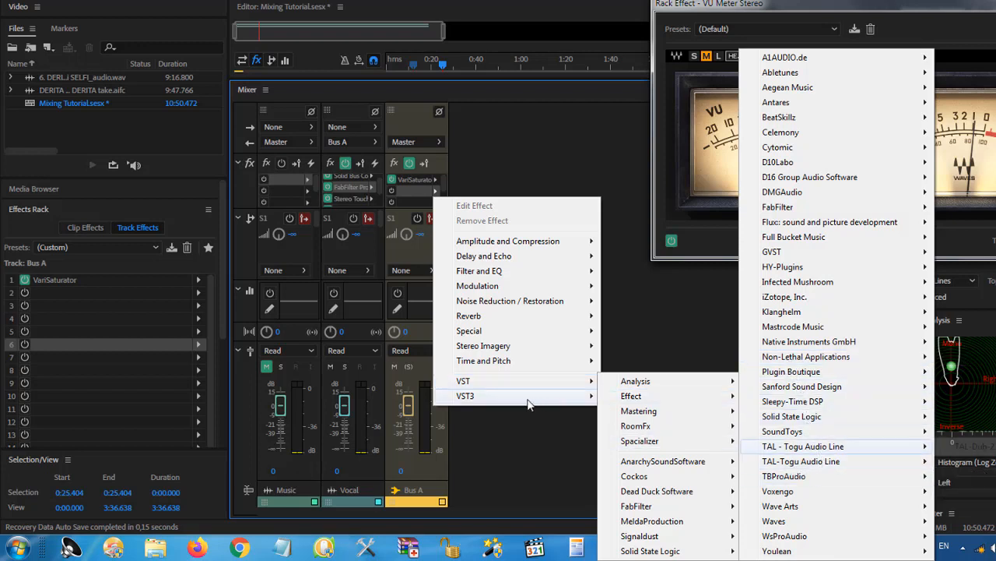
mouse_move(547, 401)
mouse_move(633, 234)
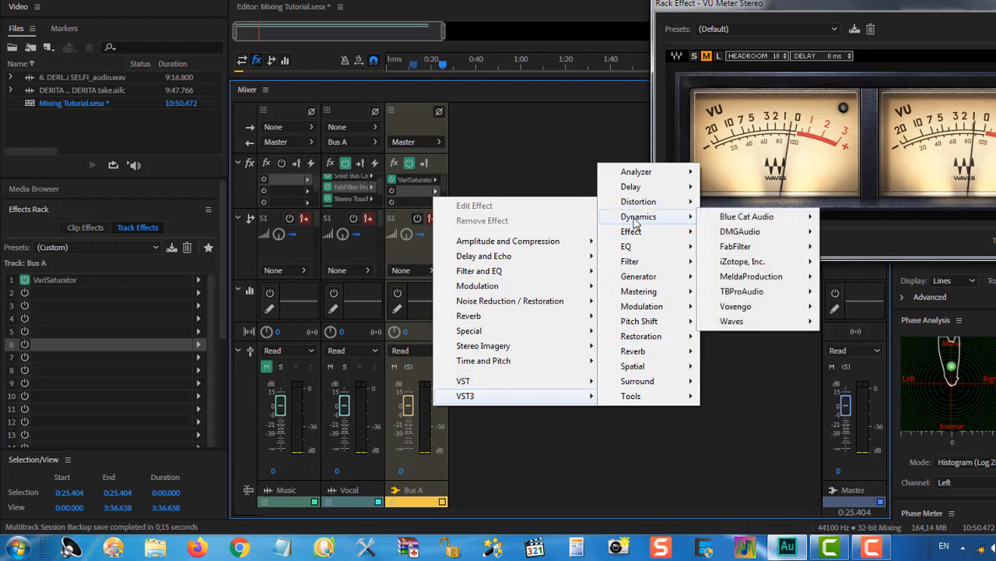
mouse_move(734, 224)
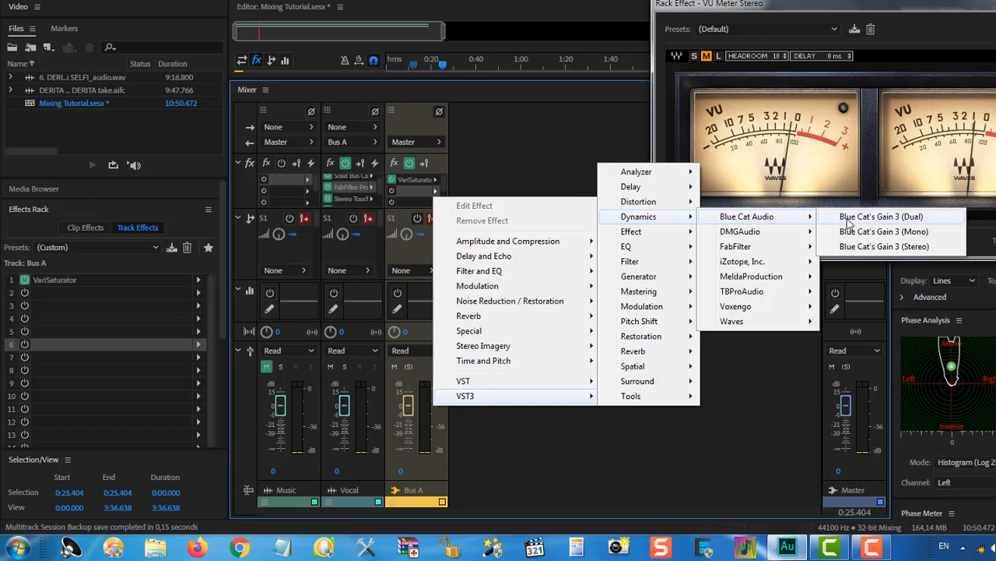
click(872, 247)
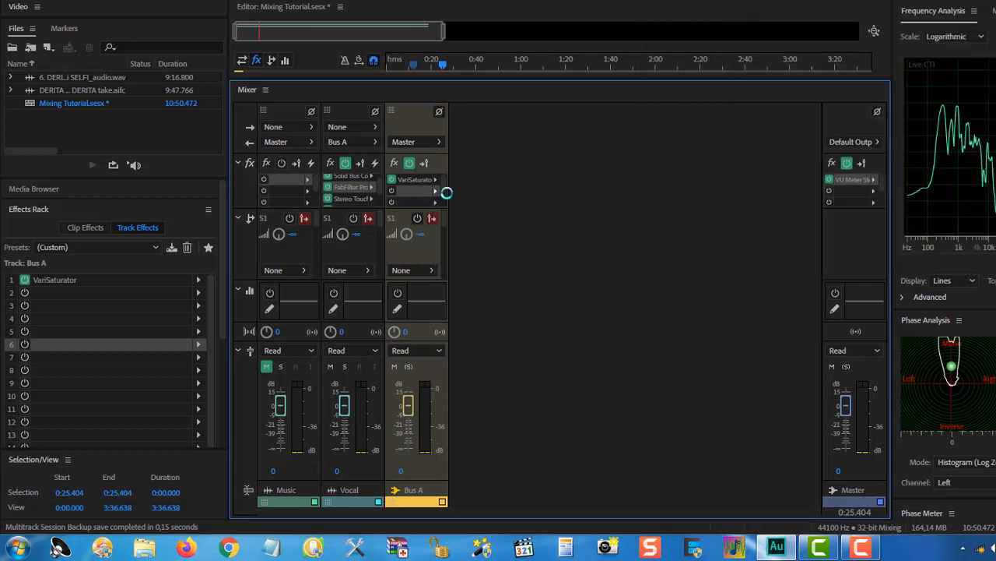
drag(489, 102, 531, 184)
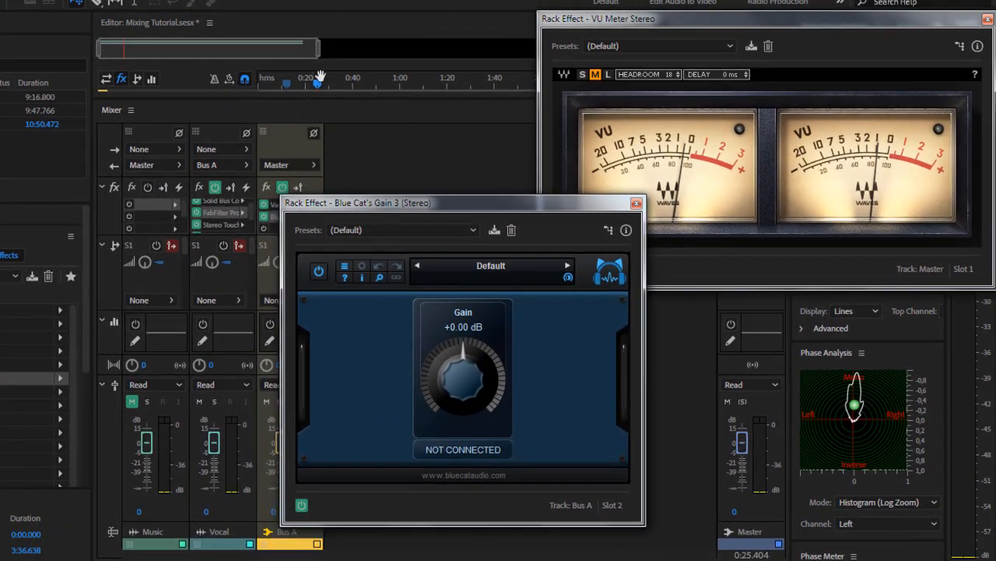
While playing from about 0:12, set the Blue Cat's Gain on Bus A to -2.00 dB, then stop playback and close its window.
drag(317, 81, 288, 88)
key(space)
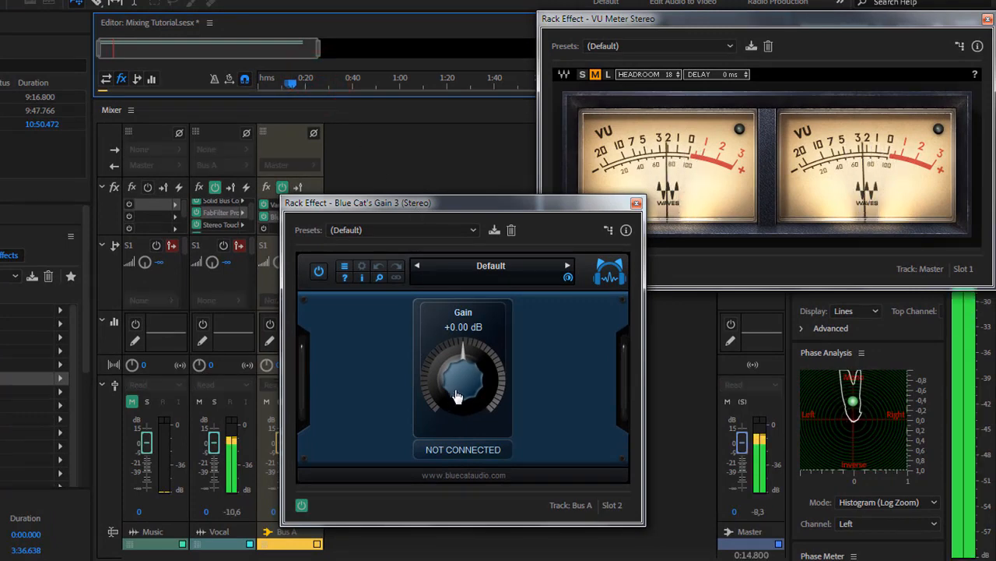
scroll(461, 390, down, 1)
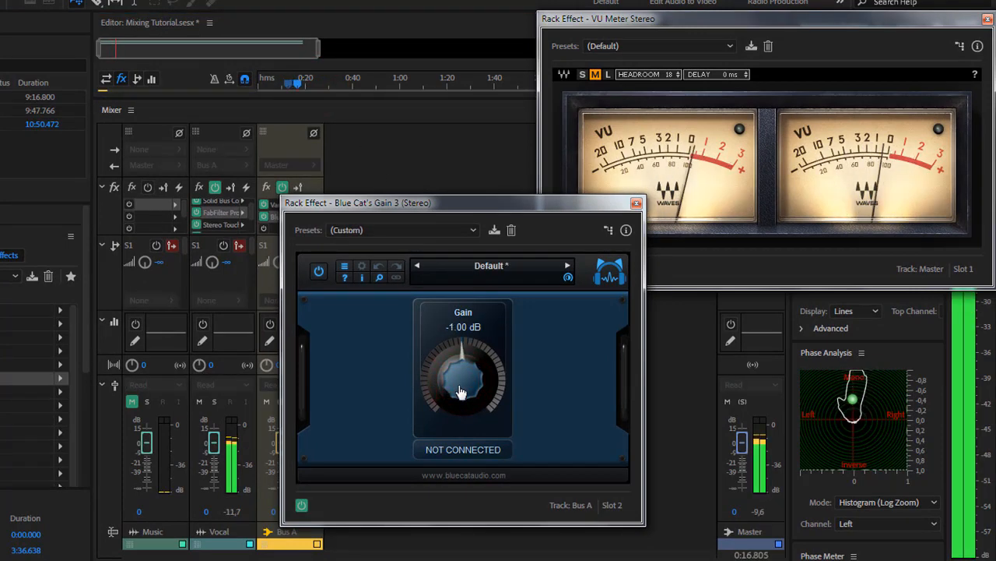
scroll(461, 392, down, 1)
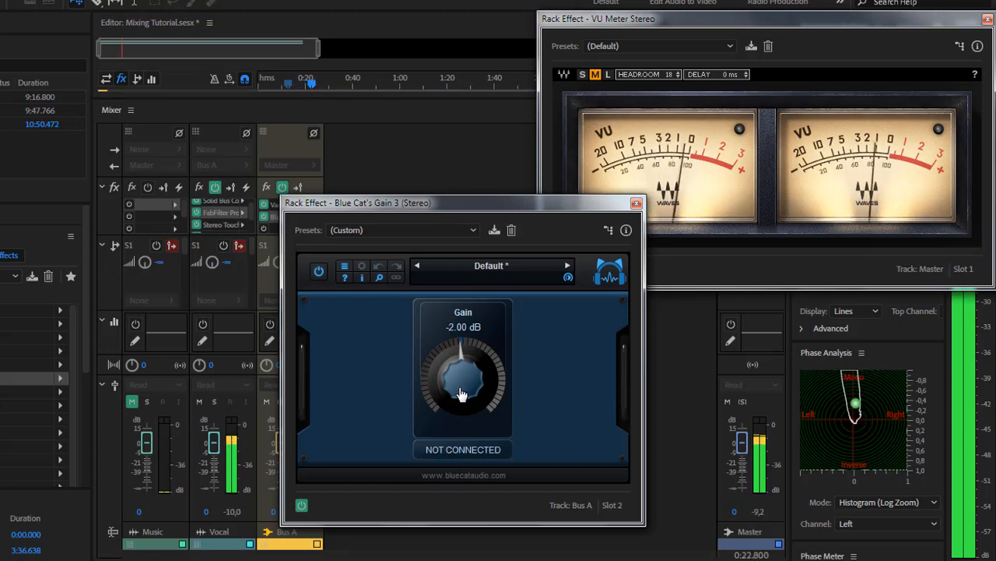
scroll(462, 396, down, 1)
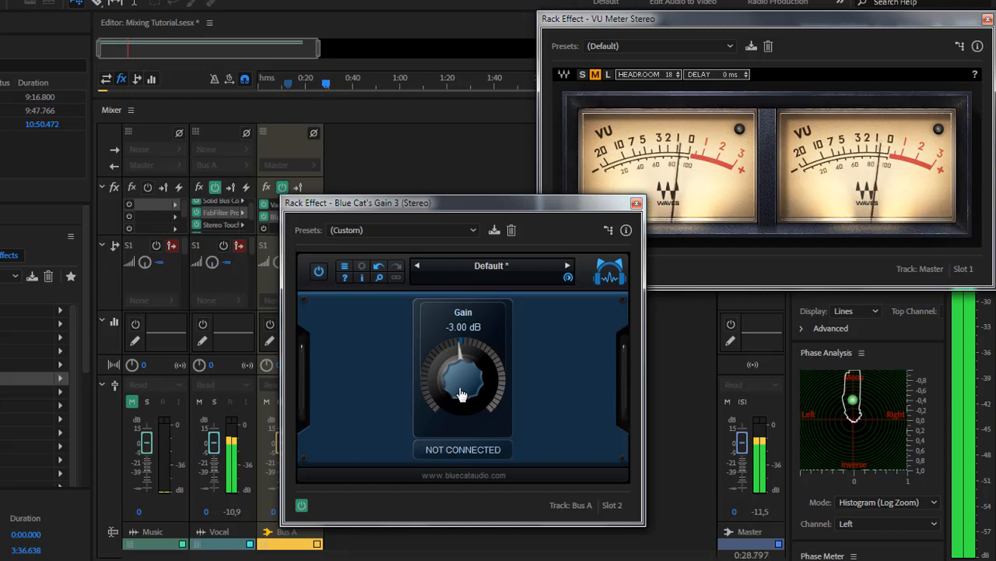
click(460, 391)
scroll(461, 392, up, 1)
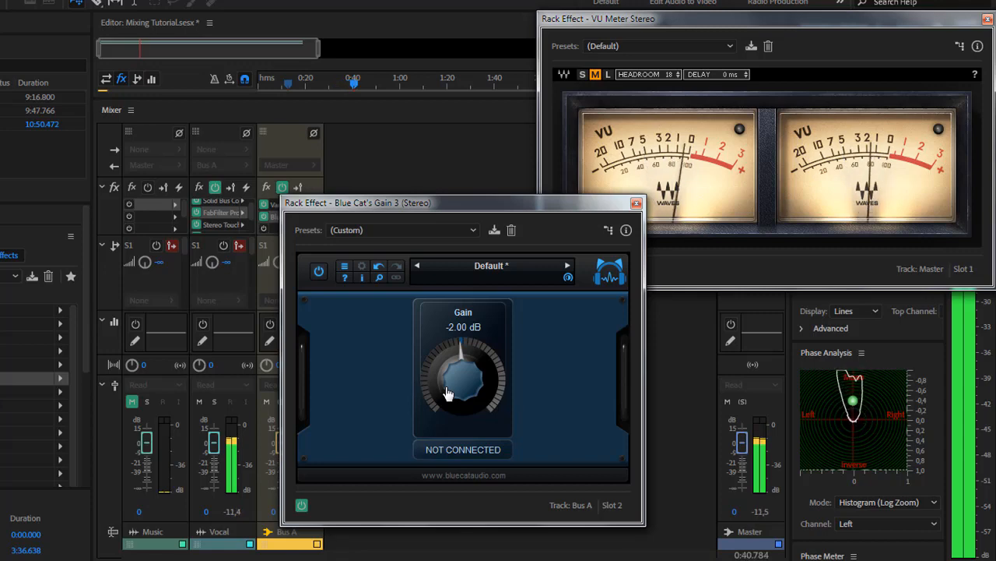
key(space)
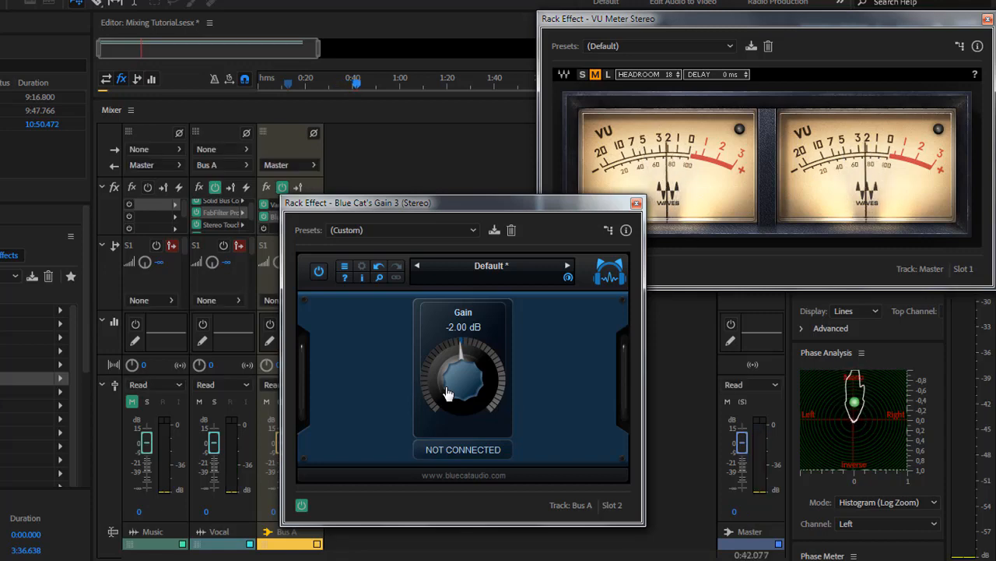
click(636, 203)
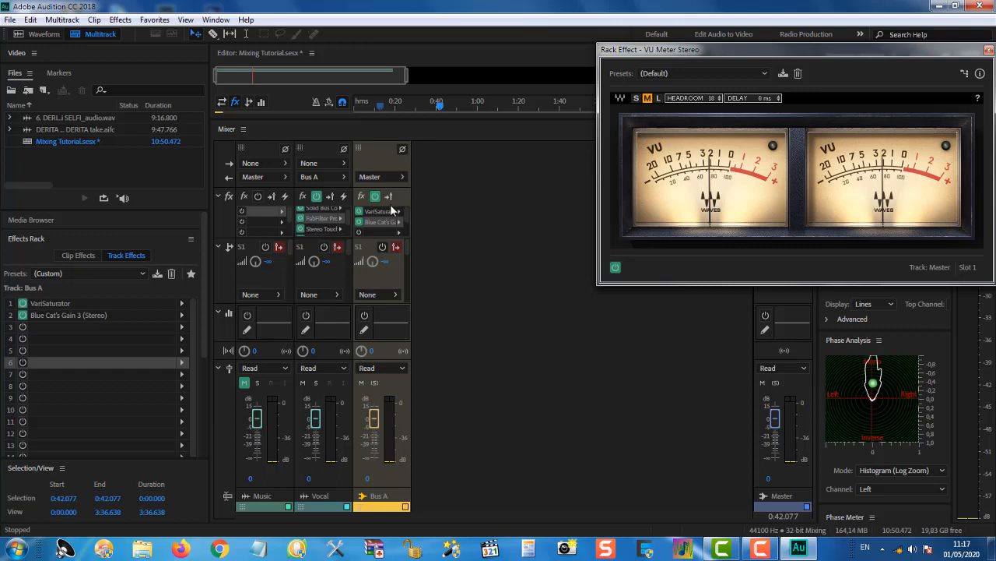
Review the effects on Bus A and the Vocal track, then route Bus A's output to a newly added bus, Bus B.
click(110, 326)
click(110, 304)
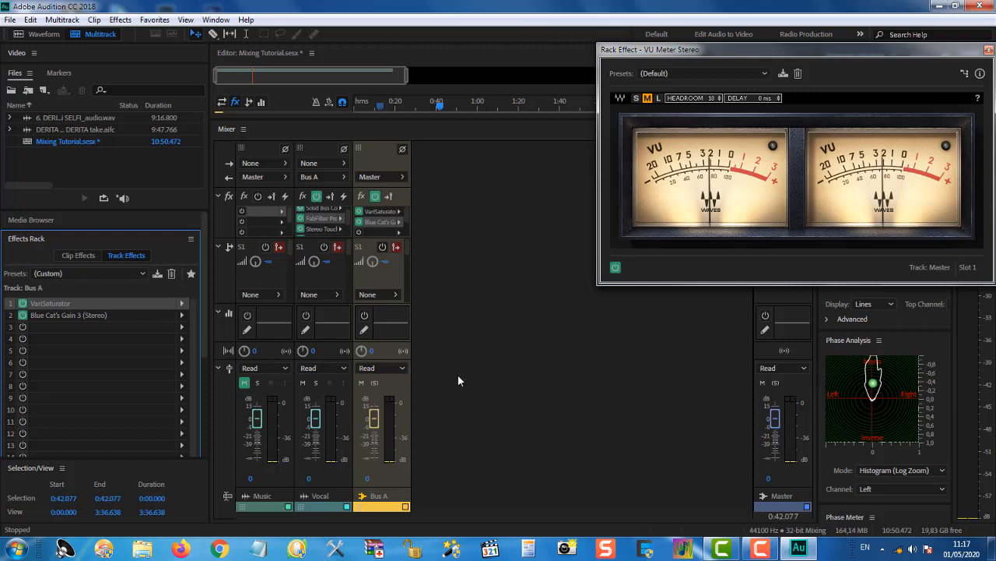
click(319, 150)
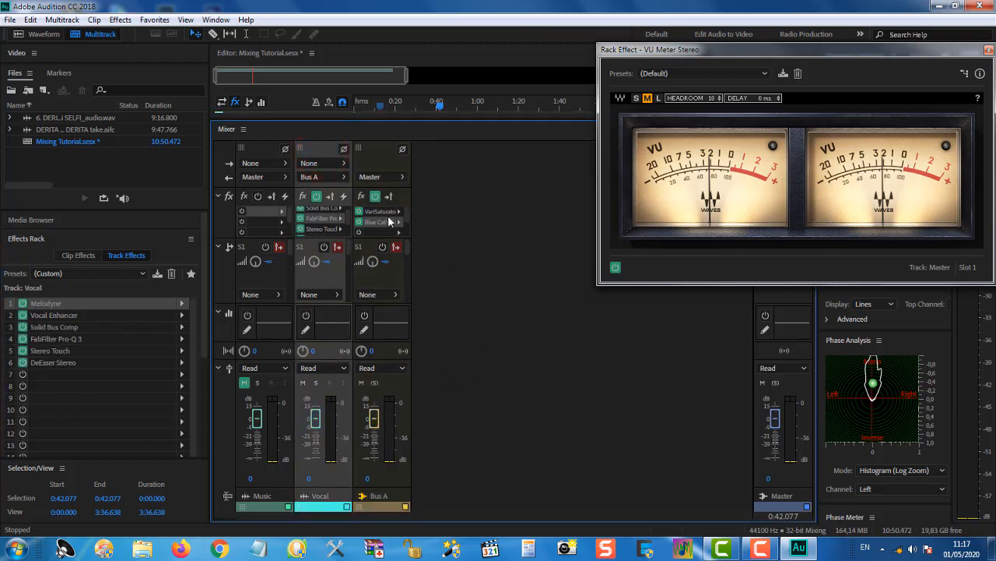
click(380, 177)
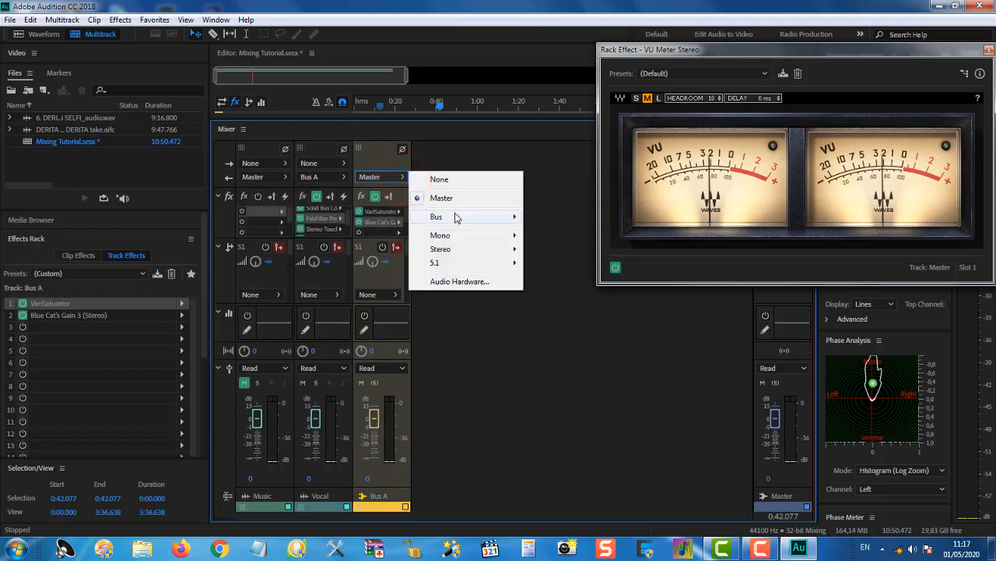
mouse_move(512, 216)
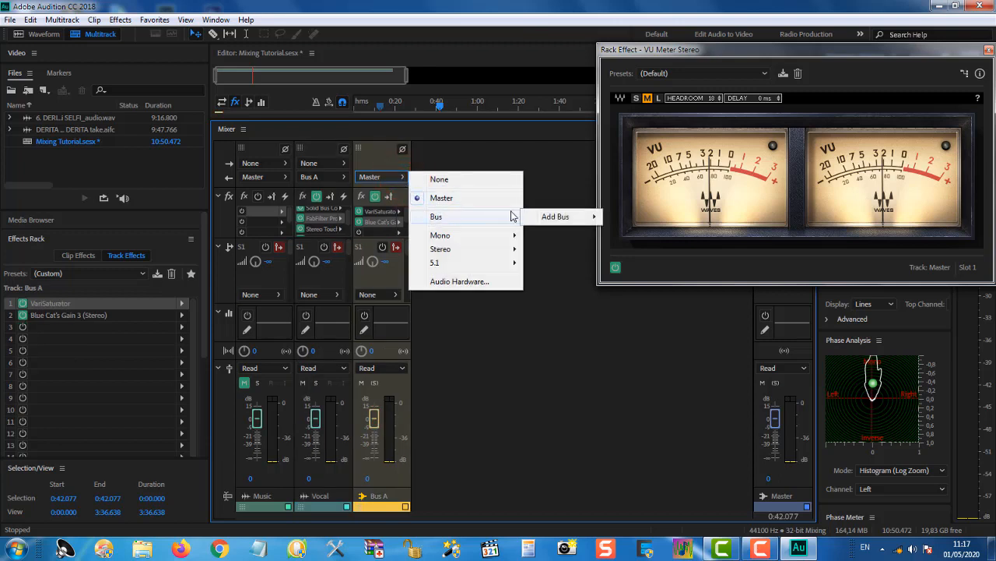
mouse_move(555, 218)
click(631, 230)
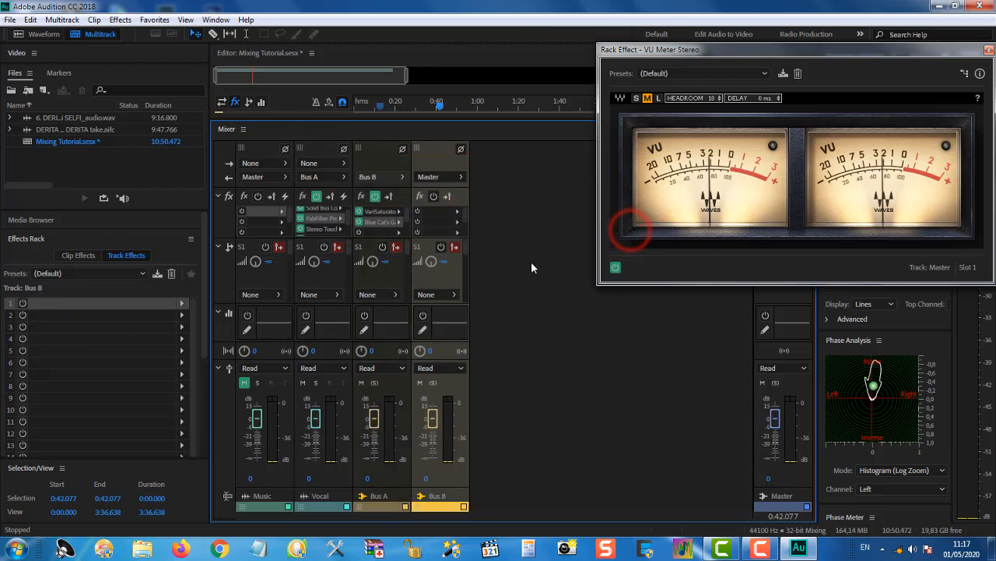
Add the Echo effect to Bus B's first effect slot and load its Lead Vocal preset.
click(429, 151)
click(458, 211)
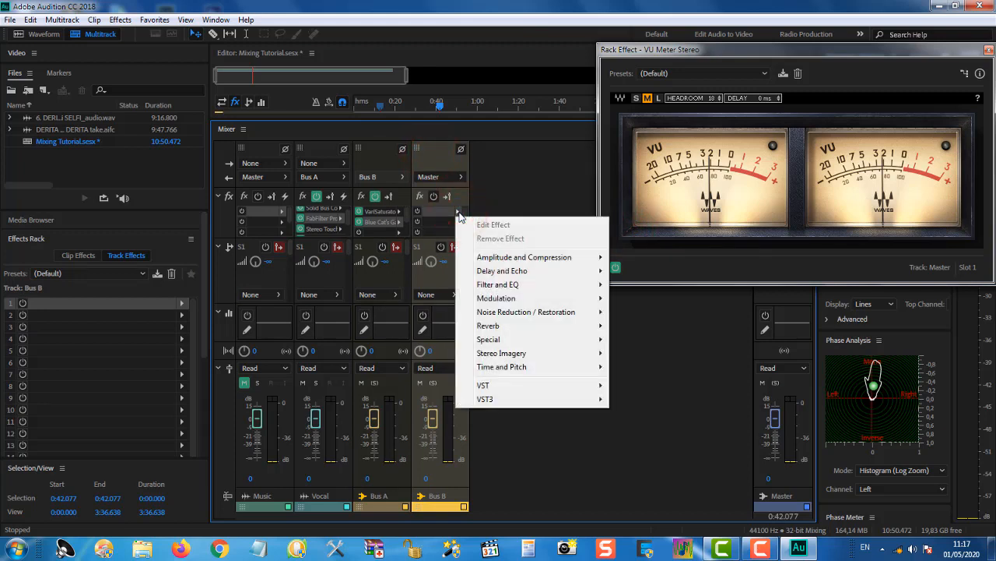
mouse_move(510, 275)
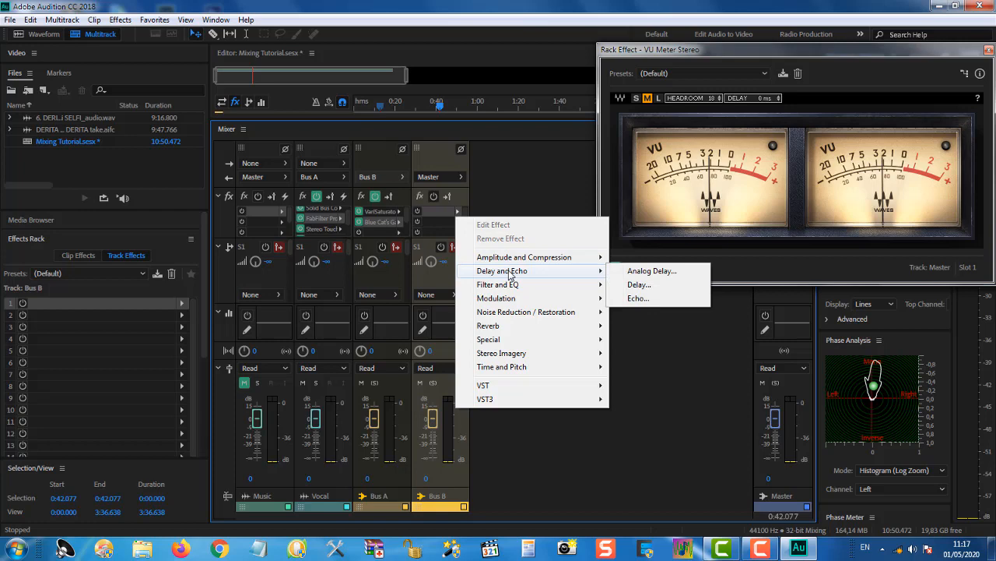
click(636, 297)
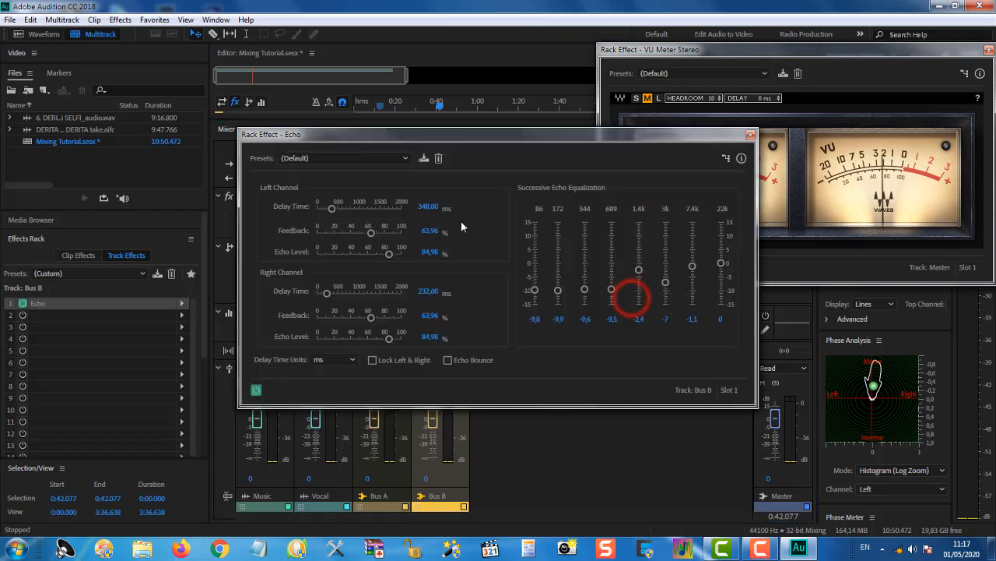
click(405, 158)
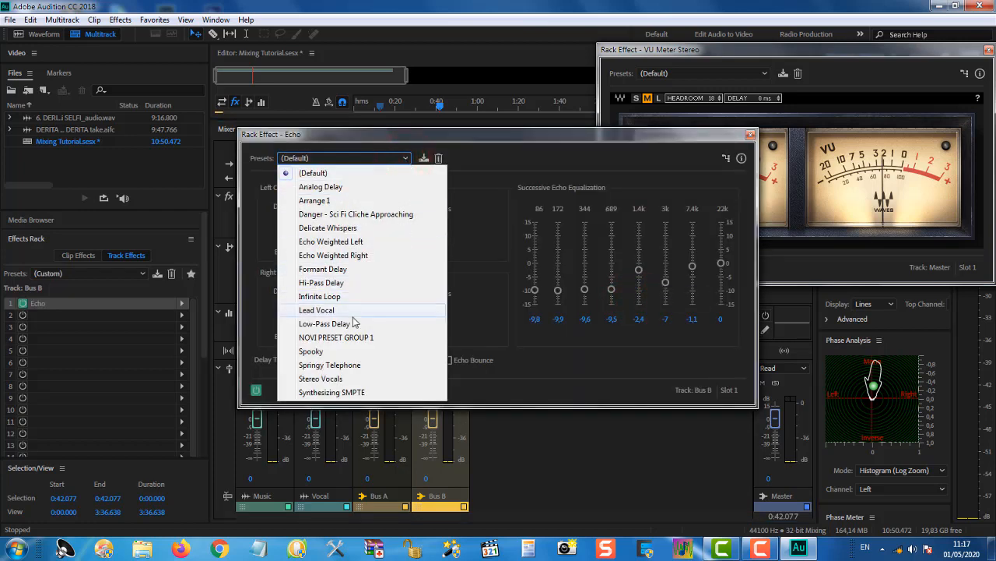
click(323, 311)
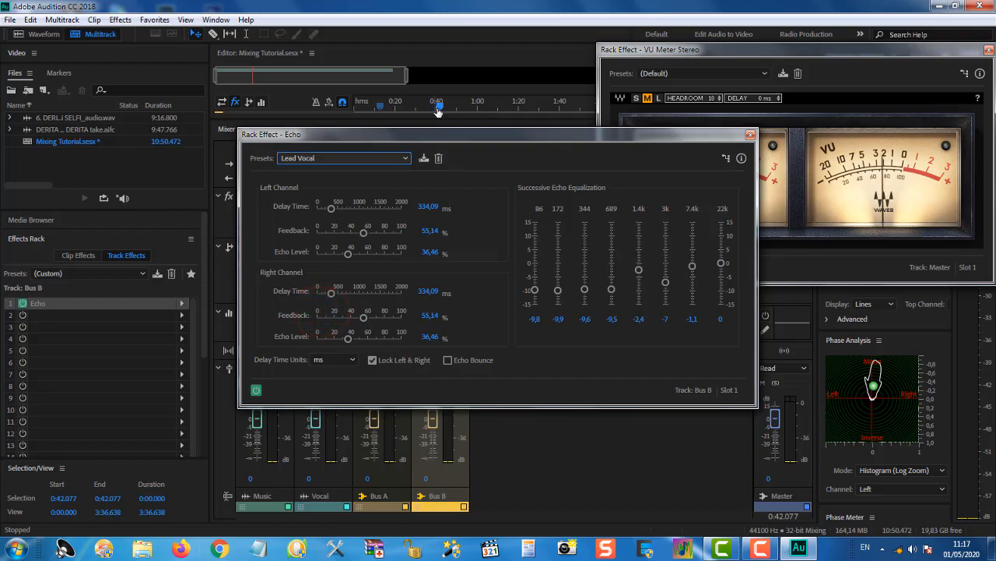
Play from near the start and set Echo's Feedback to 50.73% and Echo Level to 30.57% on both channels, then close its window.
click(438, 109)
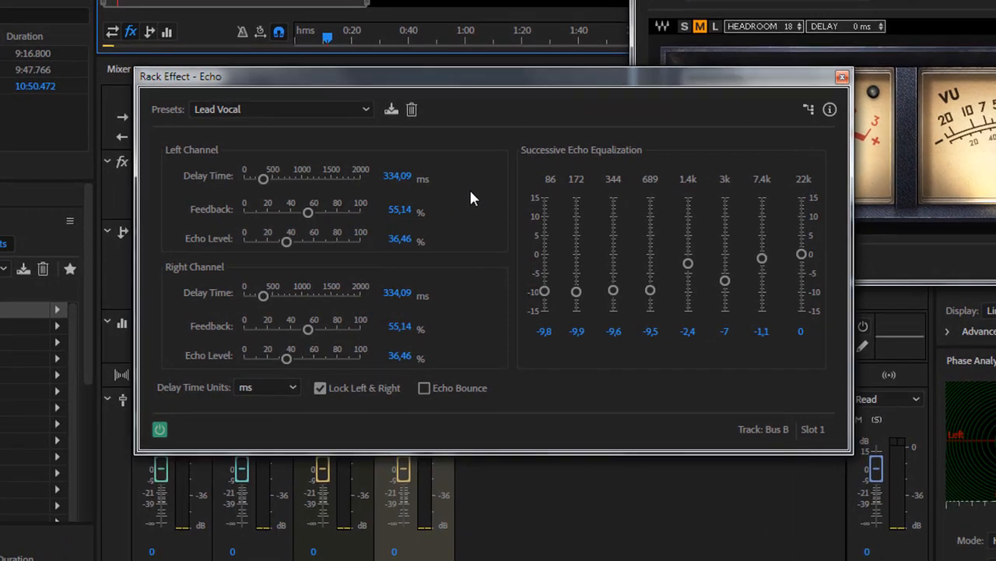
key(space)
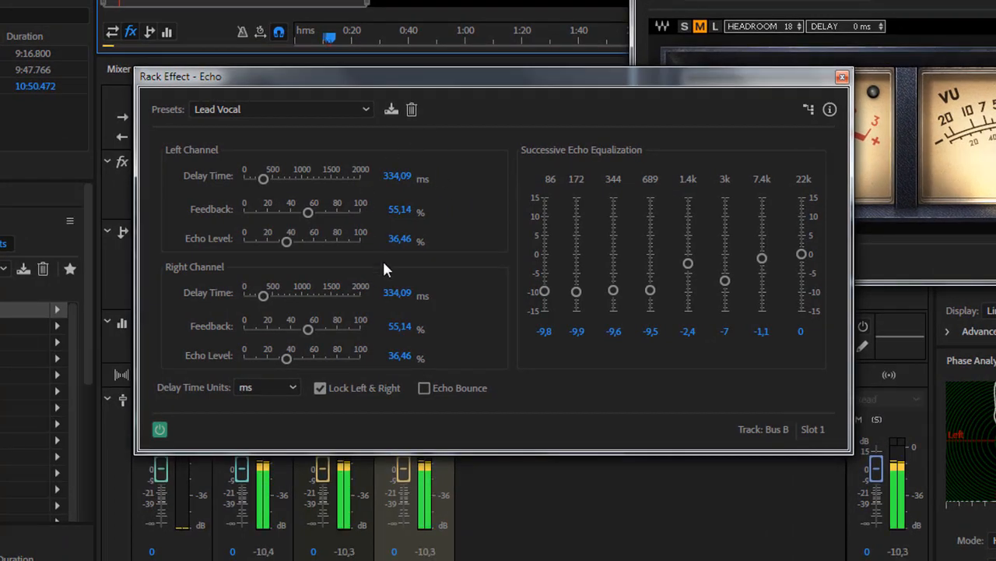
key(space)
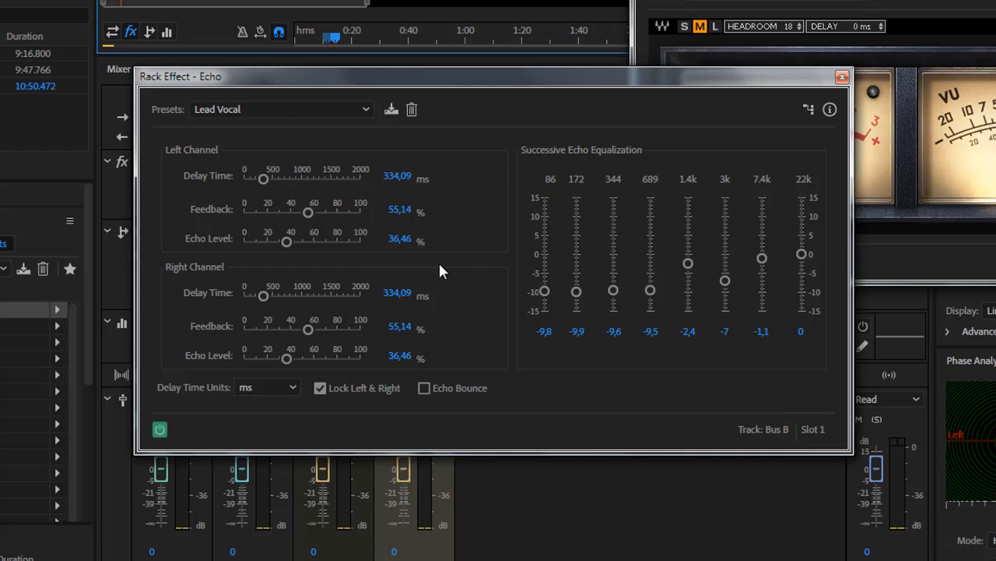
key(space)
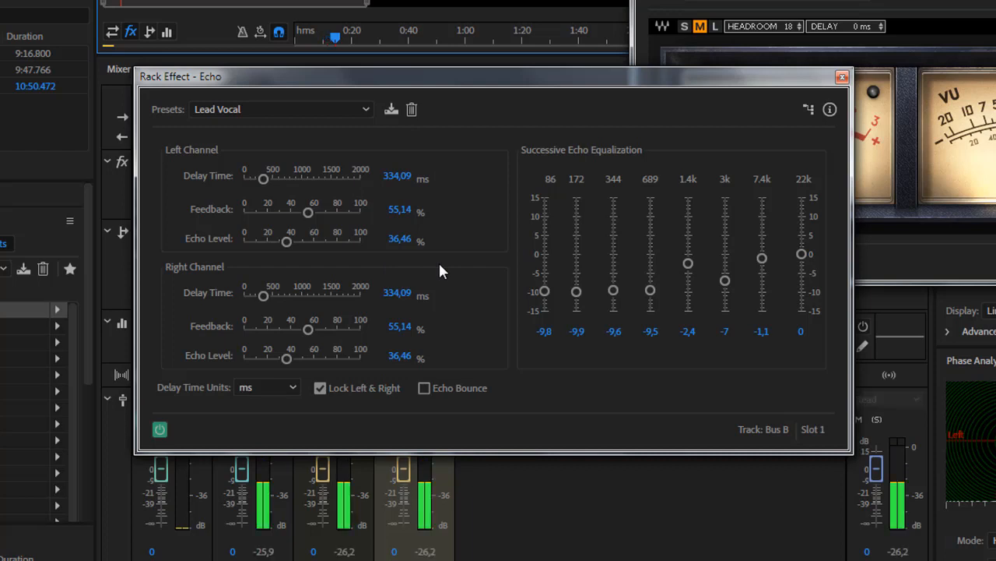
drag(310, 215, 280, 242)
click(304, 214)
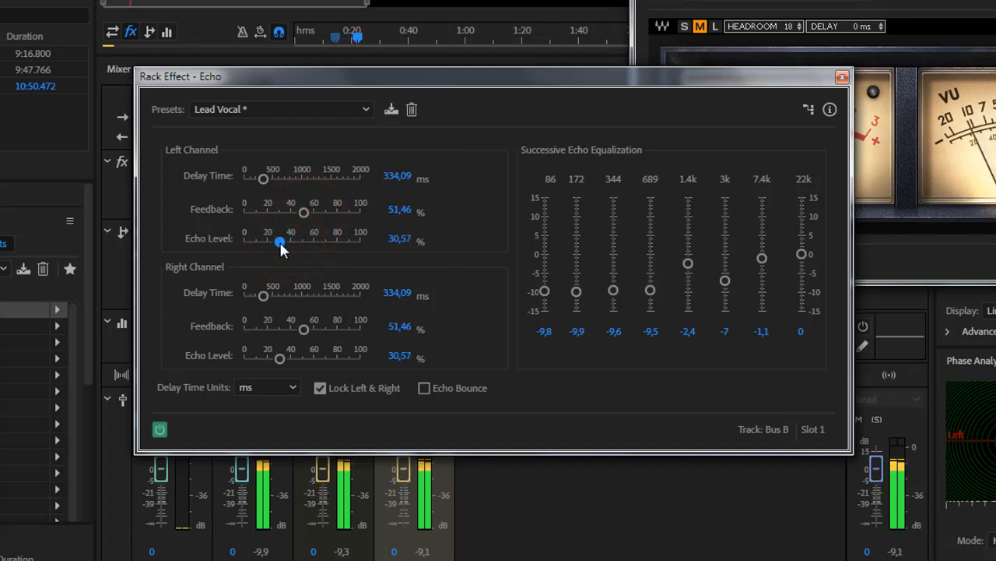
drag(306, 209, 308, 215)
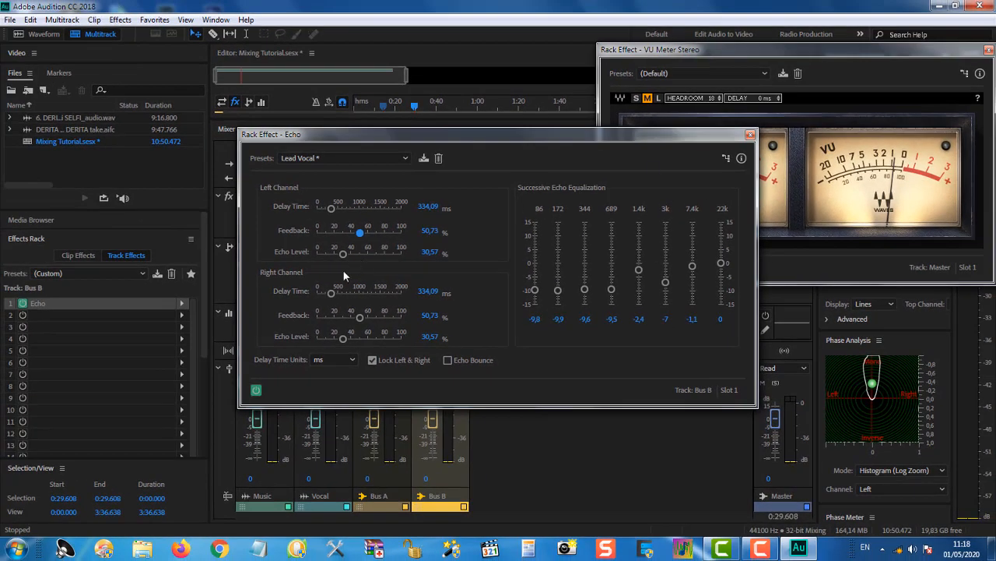
click(751, 136)
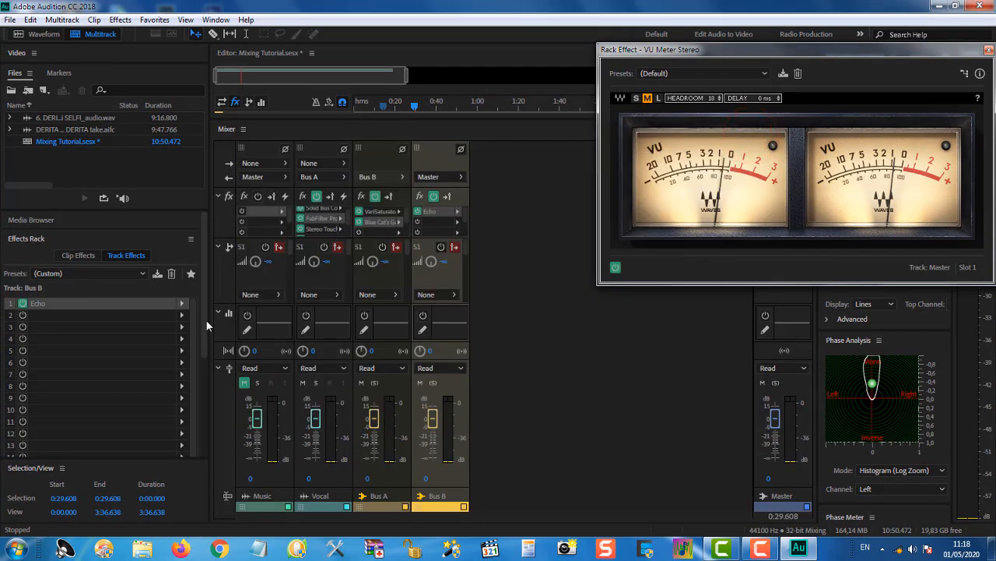
Add the VST3 OrilRiver reverb to Bus B's second effect slot and load its Lead Vocal preset.
click(182, 315)
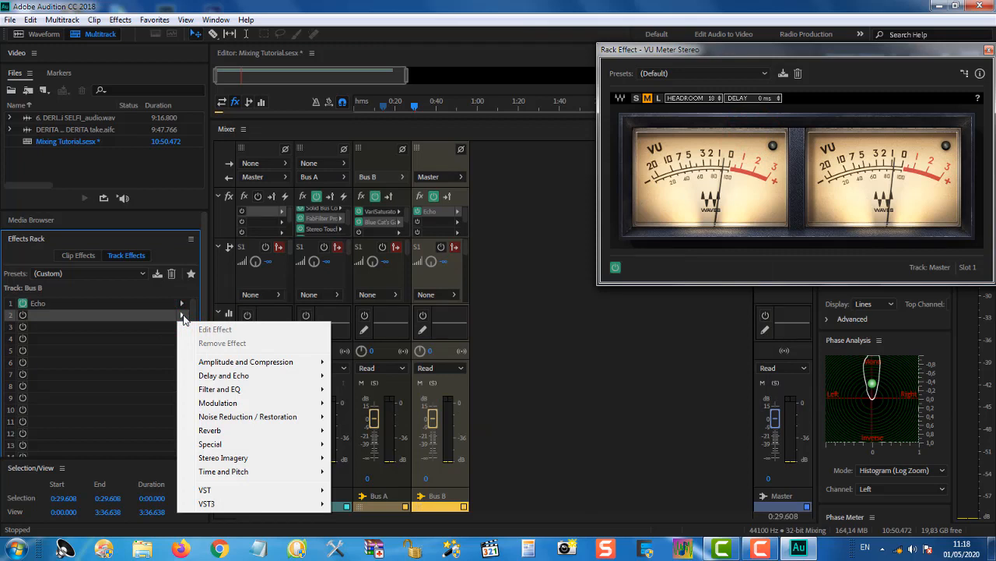
mouse_move(218, 507)
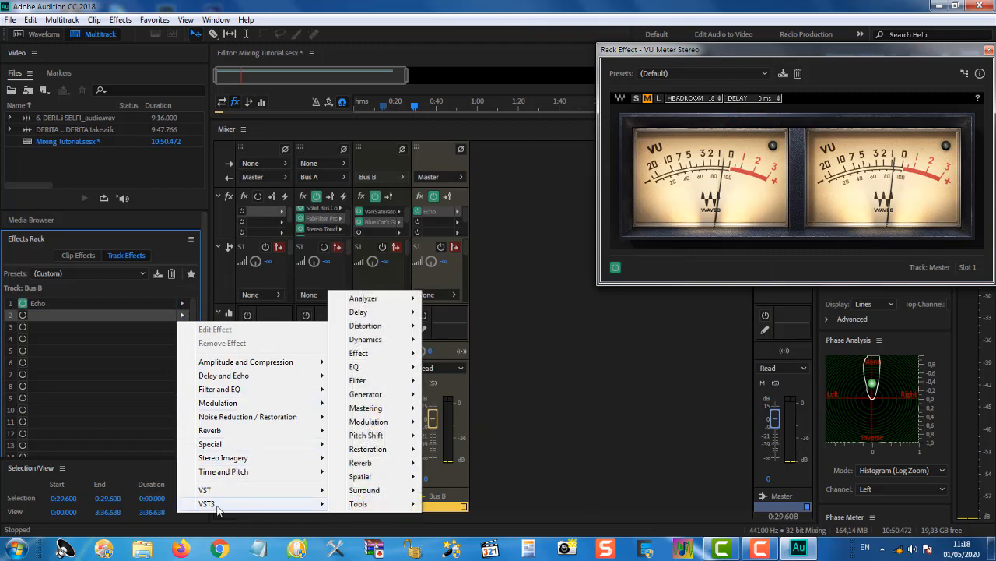
mouse_move(361, 463)
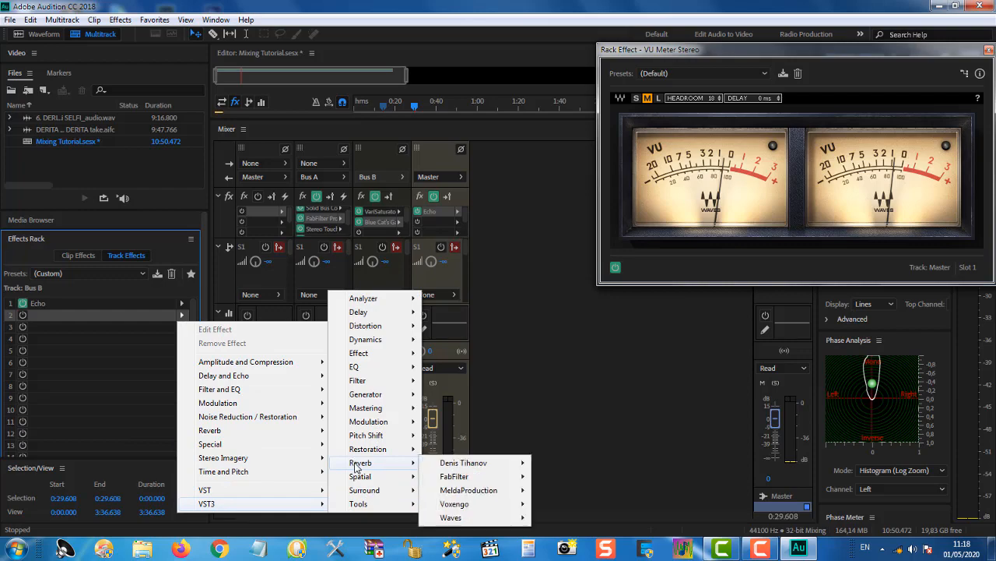
mouse_move(457, 466)
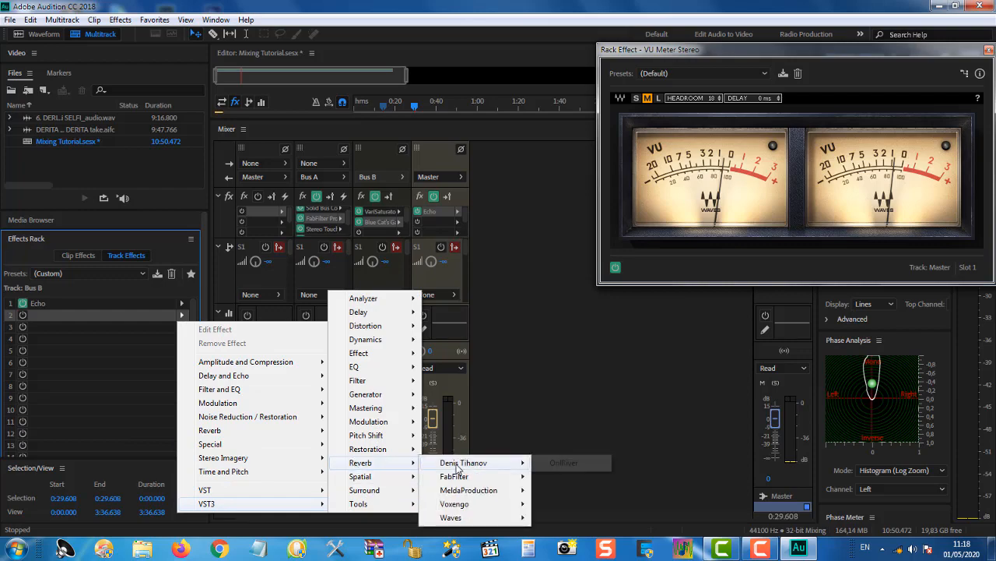
click(553, 464)
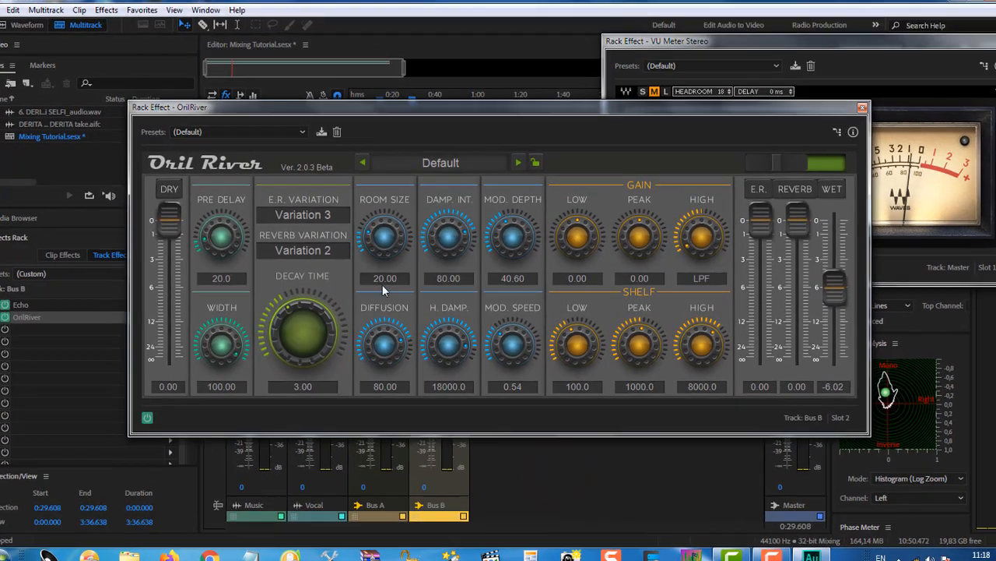
click(303, 132)
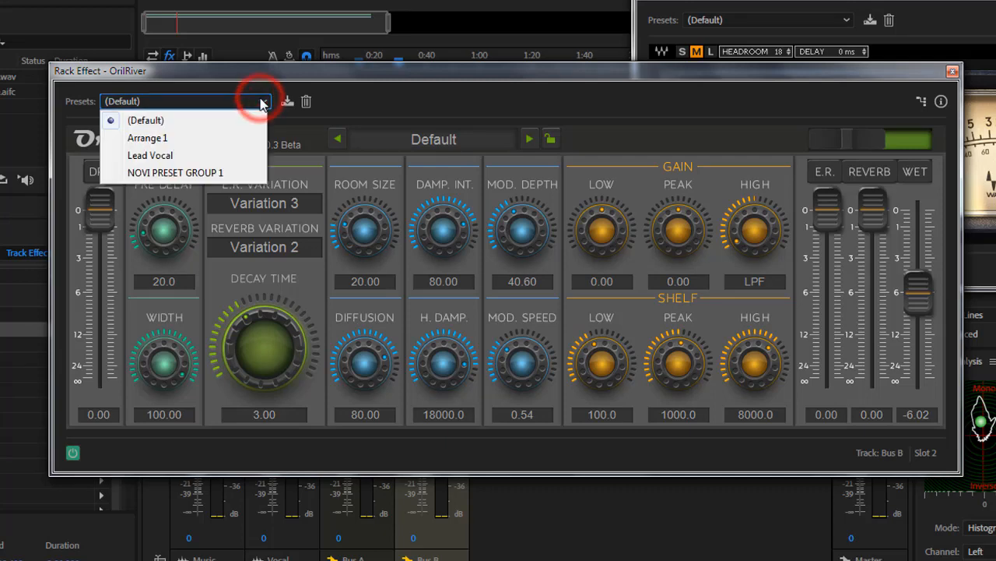
click(156, 155)
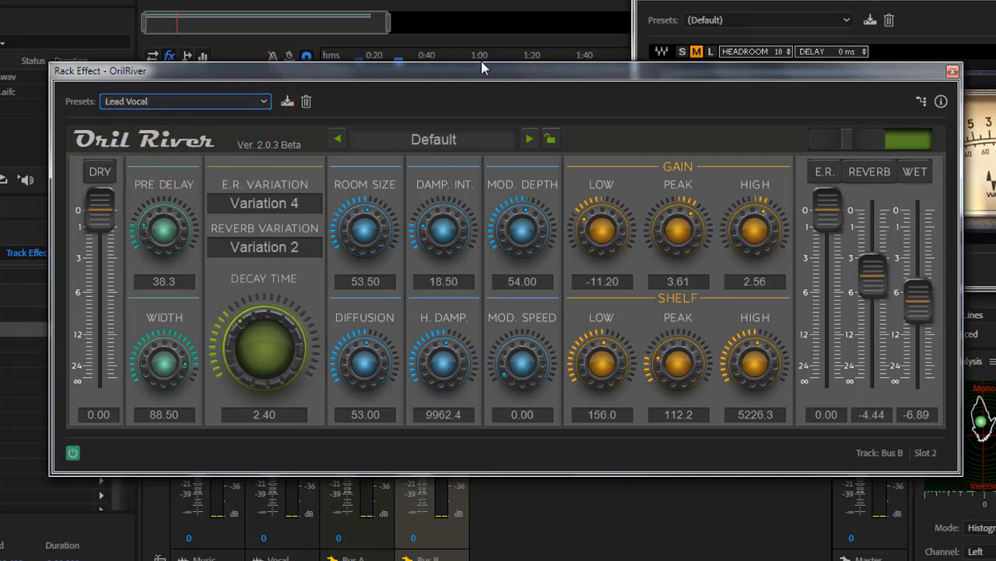
Move the OrilRiver window clear of the timeline and, playing from near the start, set Wet to -12.46 and Reverb to -8.60.
drag(480, 67, 493, 138)
drag(399, 62, 355, 67)
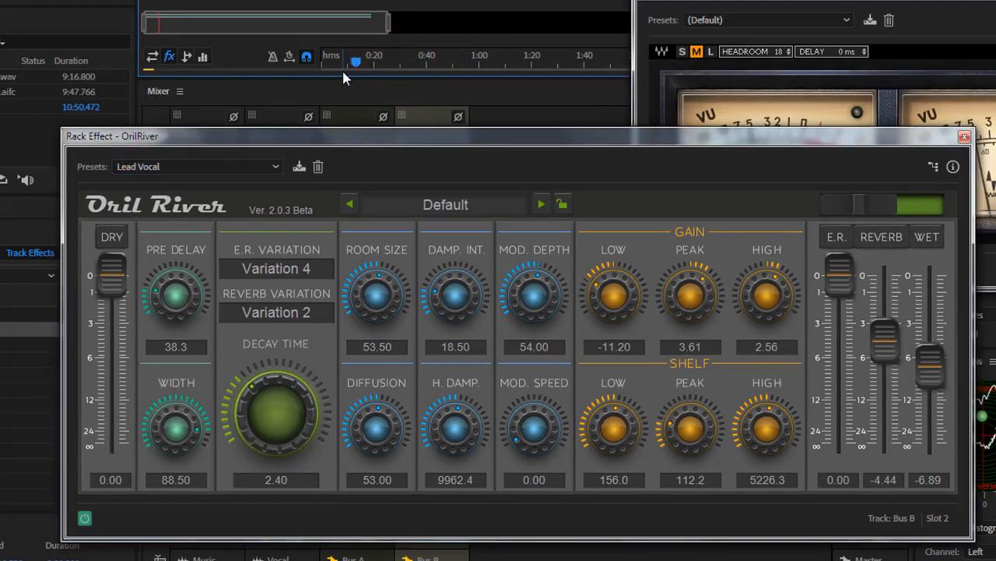
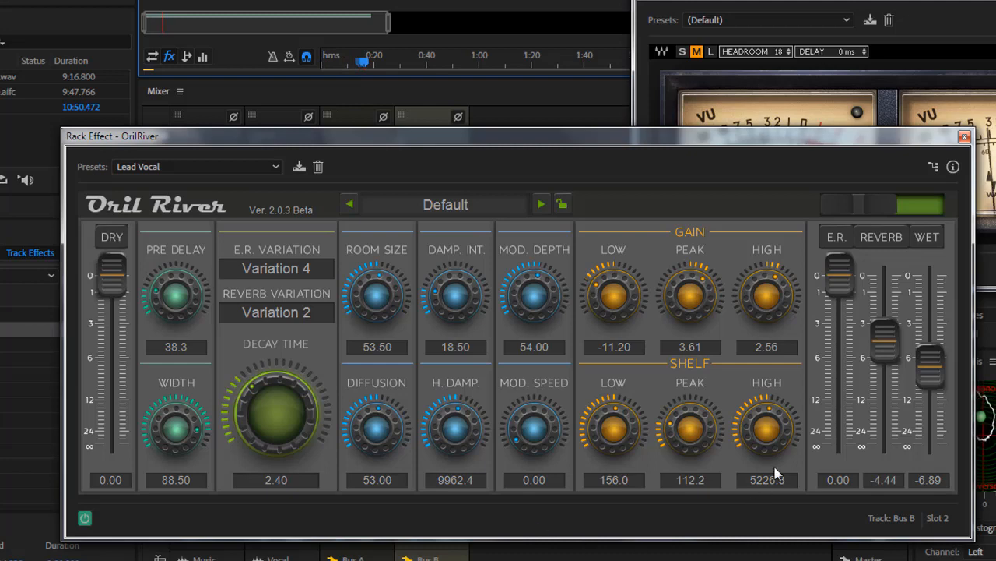
drag(930, 362, 931, 411)
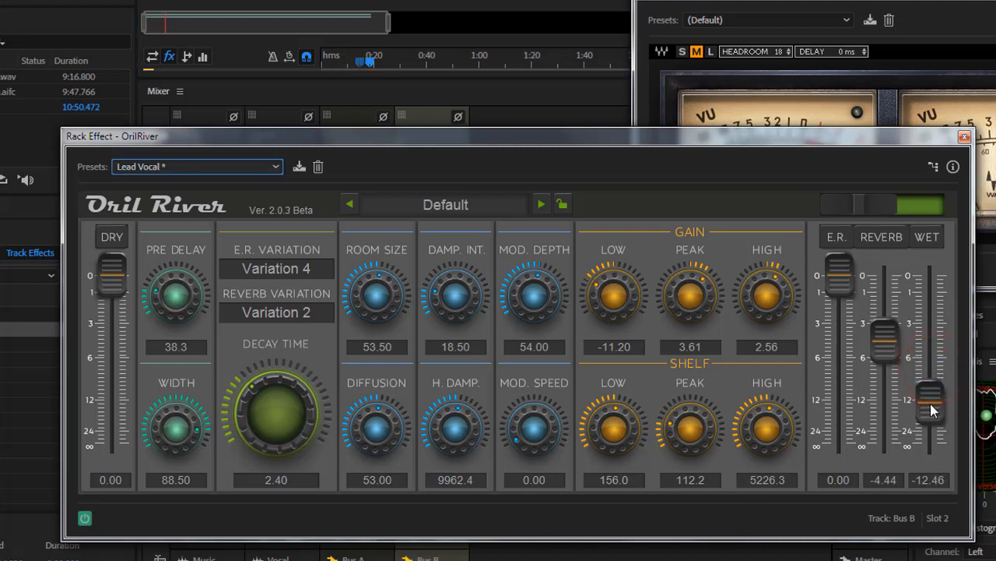
drag(878, 340, 879, 387)
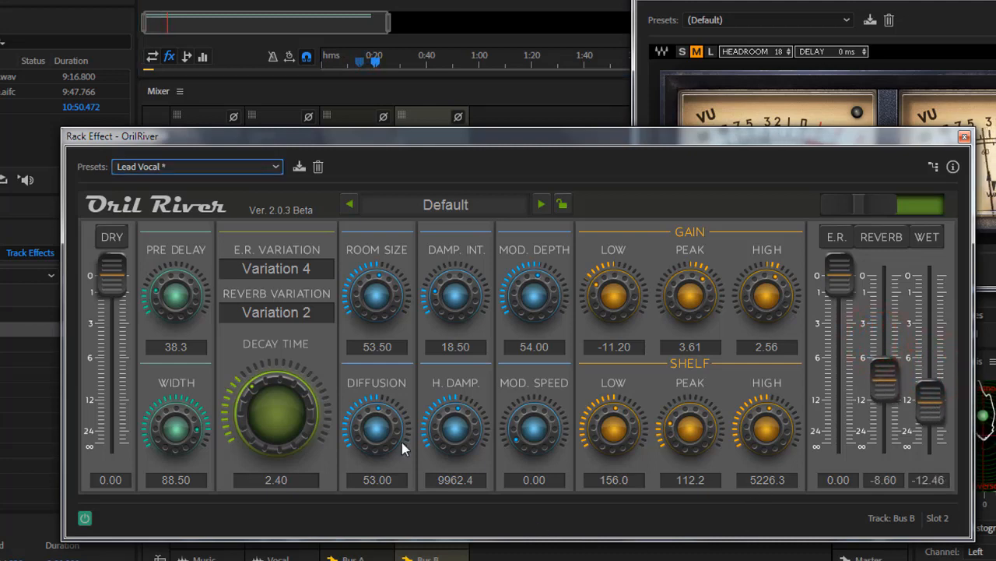
During playback, set OrilRiver's Decay Time to 1.96, Gain Peak to -0.46, Gain High to -0.64 and Shelf Low to 38.9.
click(273, 412)
mouse_move(273, 415)
mouse_down()
mouse_move(269, 423)
mouse_move(277, 415)
mouse_up()
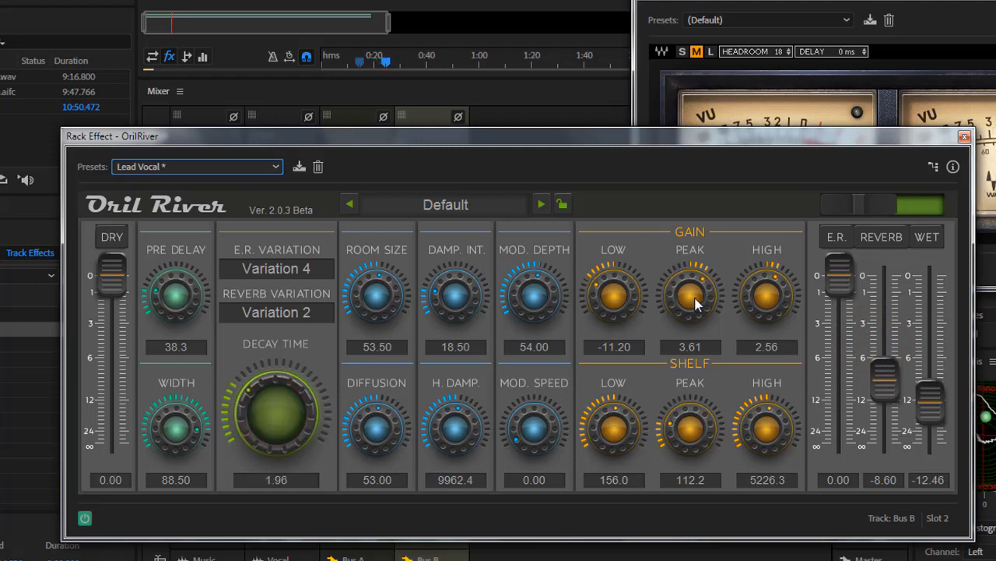
drag(690, 296, 691, 315)
drag(772, 319, 768, 325)
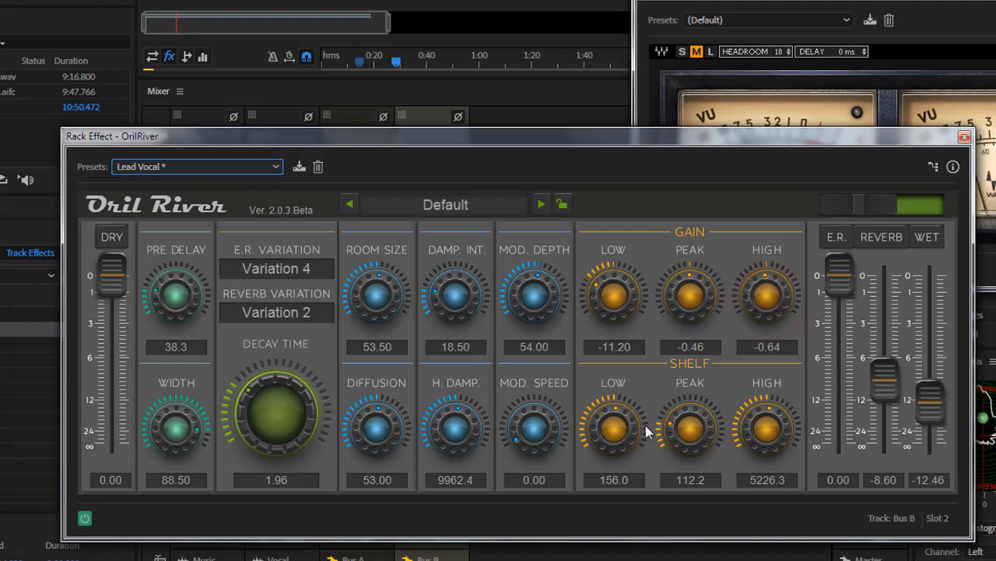
drag(612, 434, 607, 474)
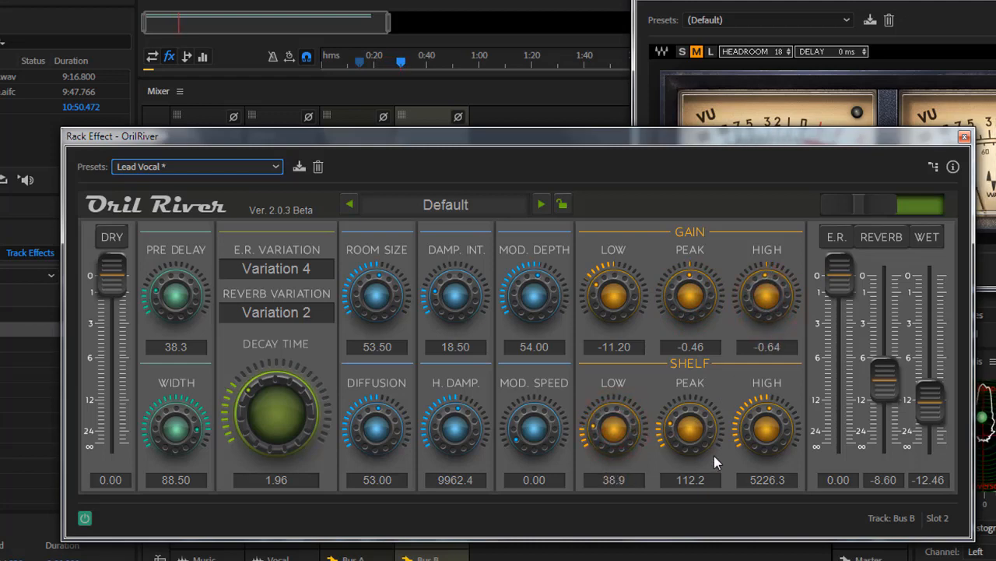
click(682, 433)
Set OrilRiver's Decay Time to 1.37, the Reverb level to -8.71 and the Wet level to -12.29.
drag(258, 426, 264, 432)
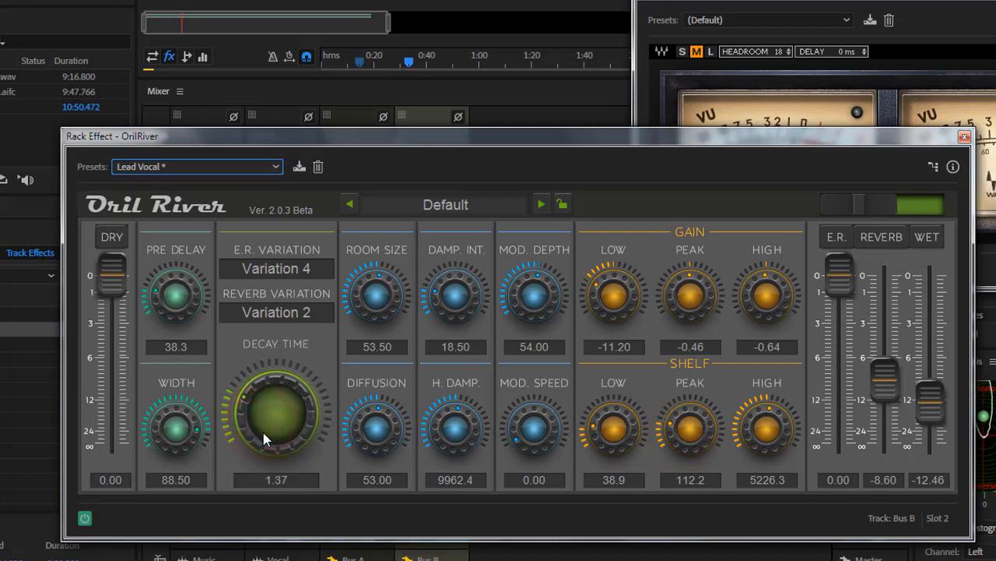
mouse_move(893, 385)
mouse_down()
mouse_move(893, 395)
mouse_move(895, 382)
mouse_up()
click(924, 402)
click(894, 390)
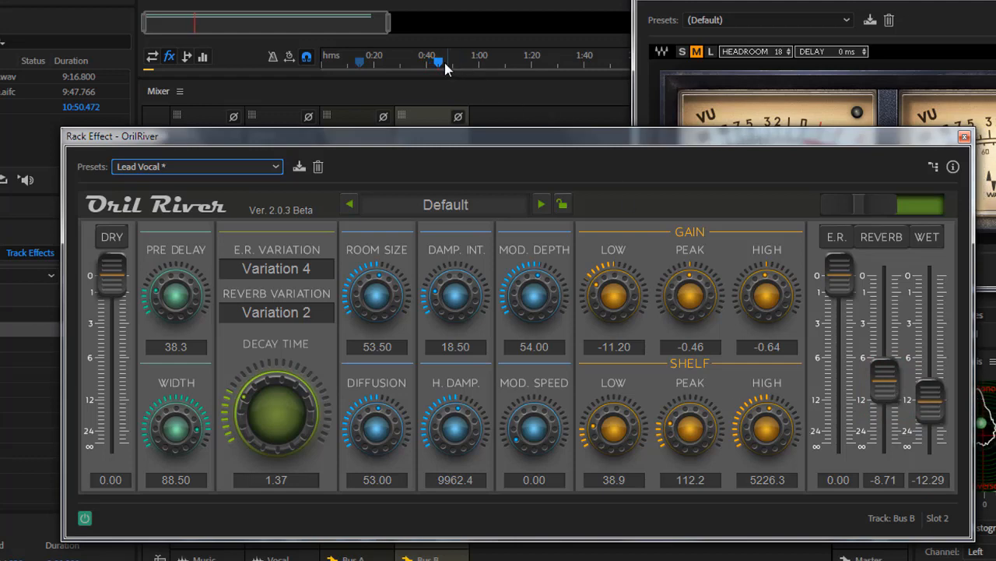
Replay from near the start, set OrilRiver's Room Size to 19.00 and Decay Time to 1.57, and close its window.
drag(440, 61, 346, 62)
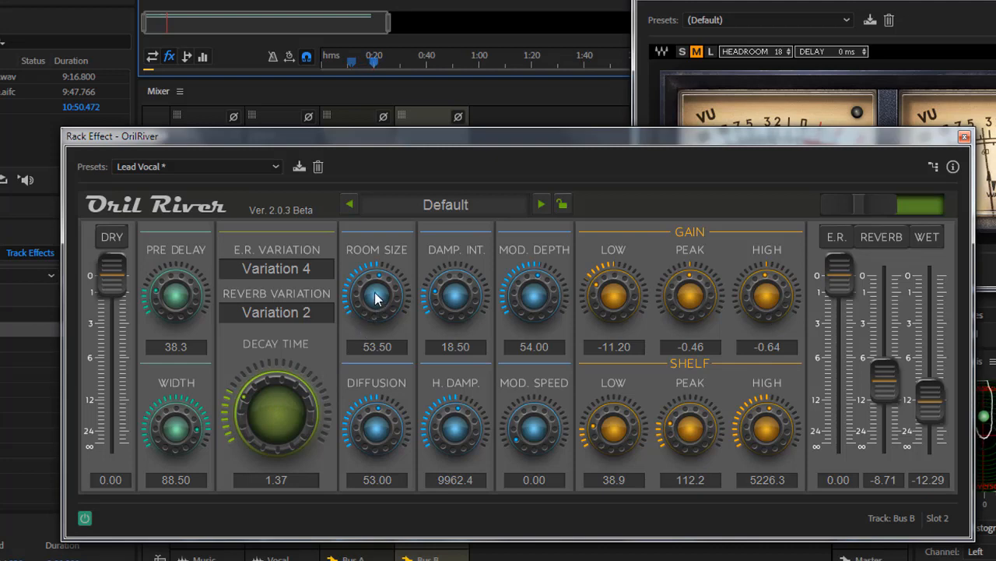
drag(373, 301, 368, 345)
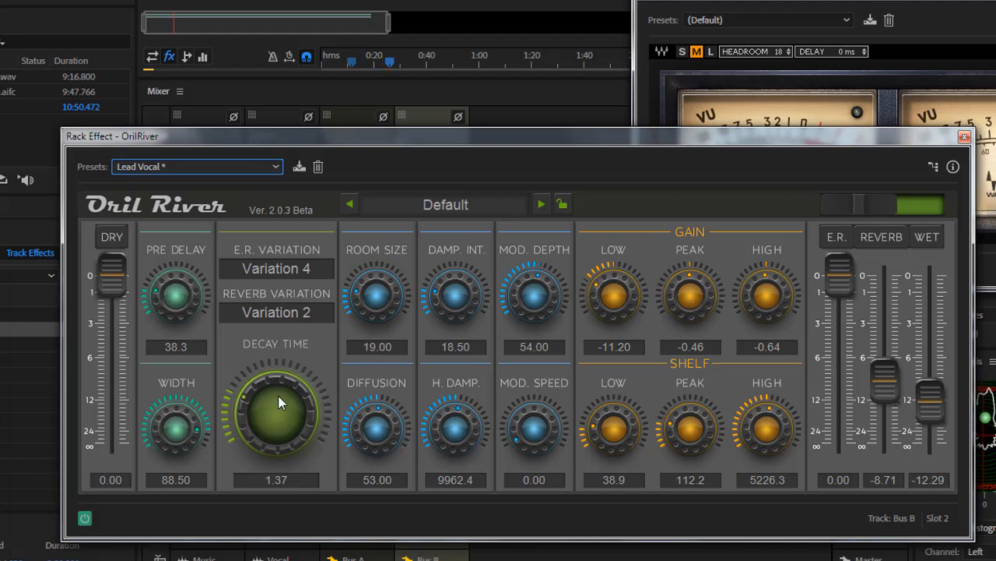
drag(276, 403, 273, 396)
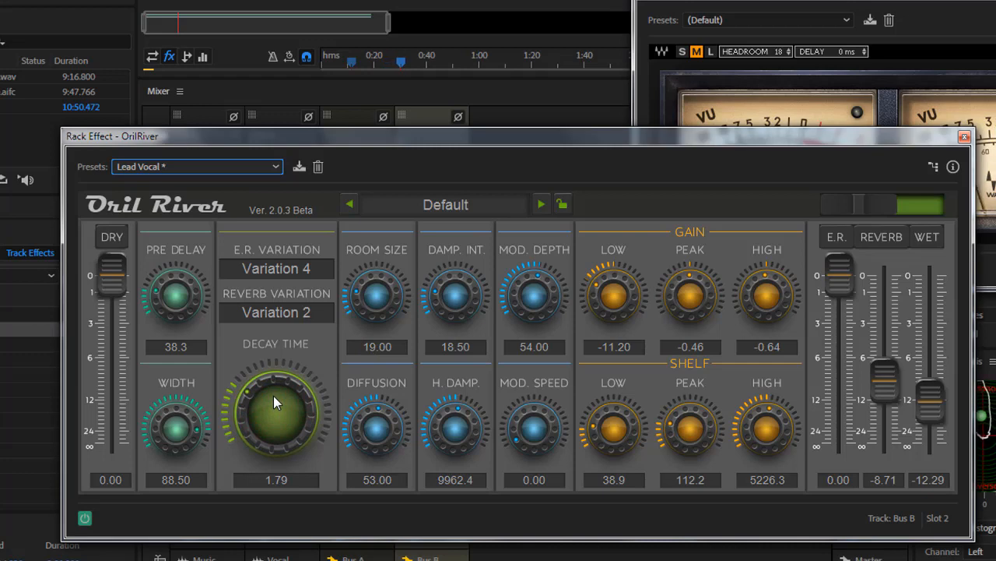
drag(274, 401, 267, 405)
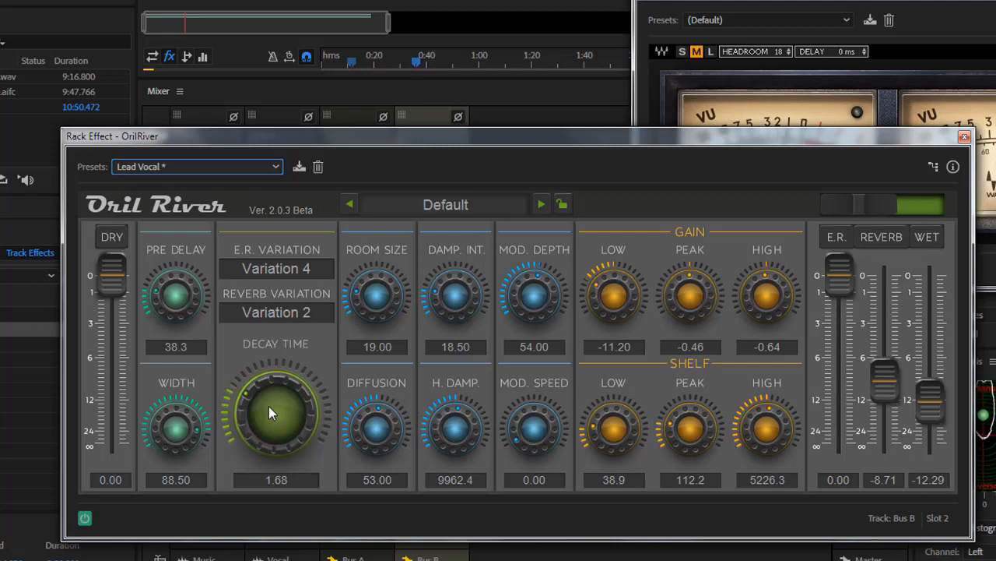
scroll(269, 406, down, 1)
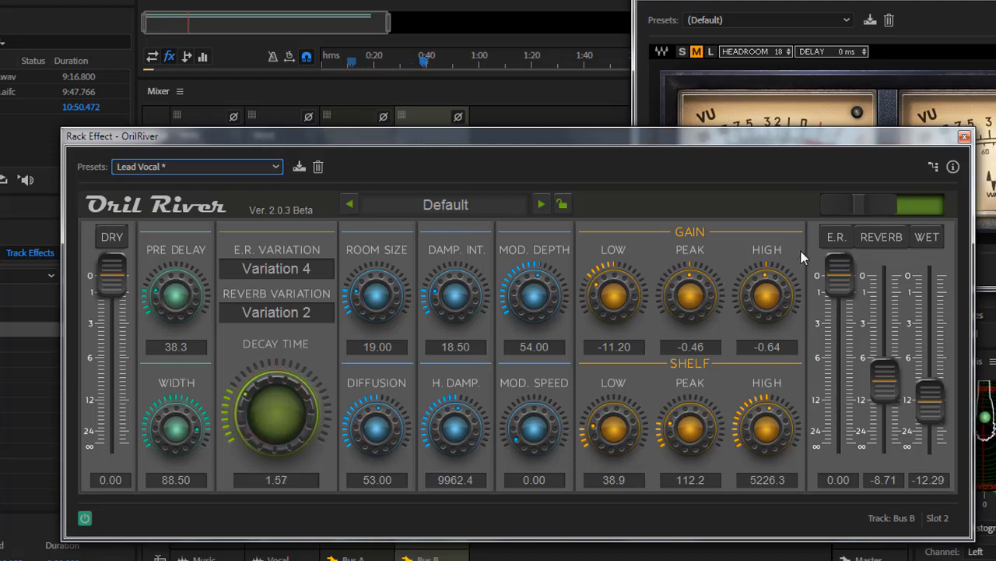
click(966, 145)
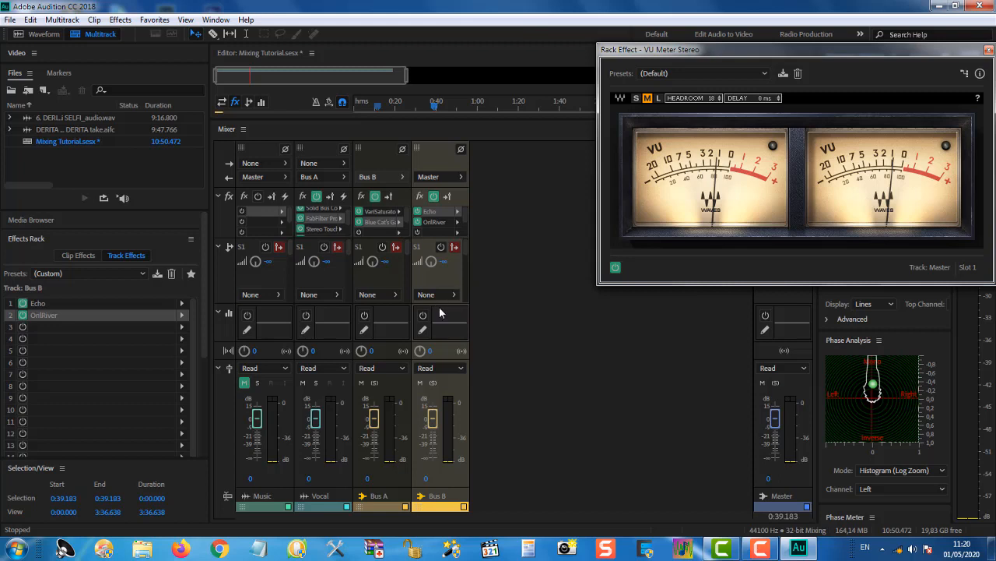
Unmute the Music track and play the mix from about 0:11 for several seconds, then stop.
click(244, 383)
drag(435, 104, 378, 109)
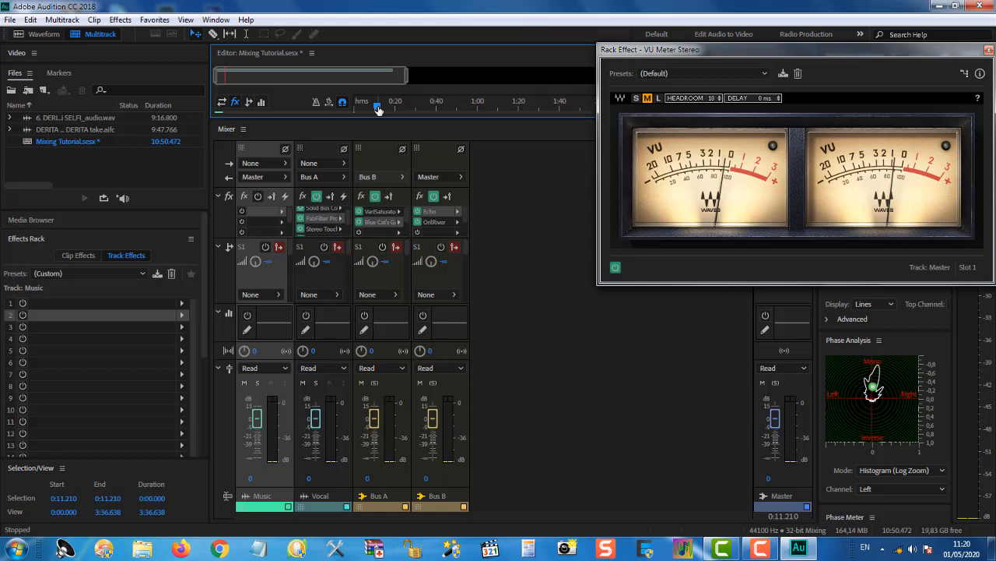
key(space)
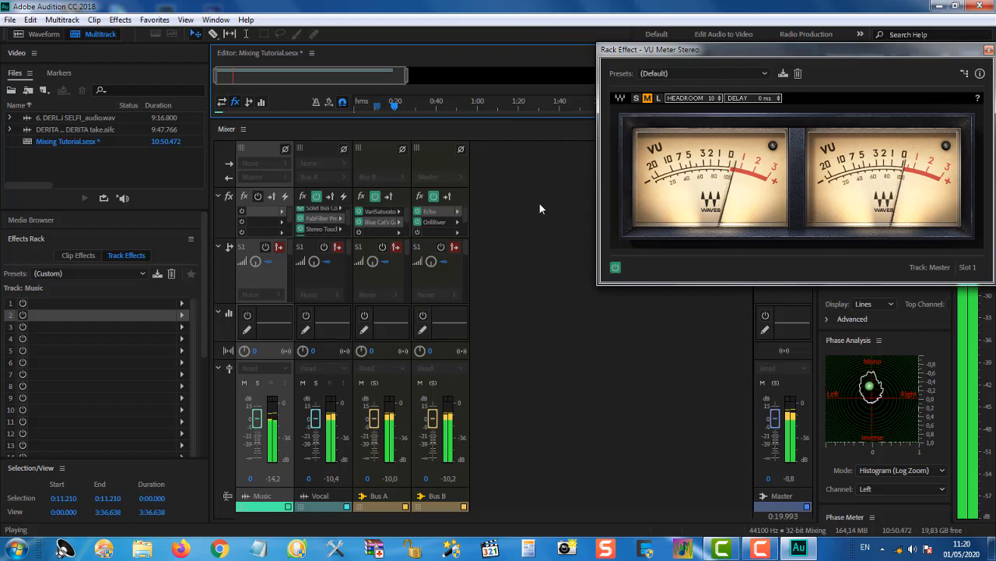
key(space)
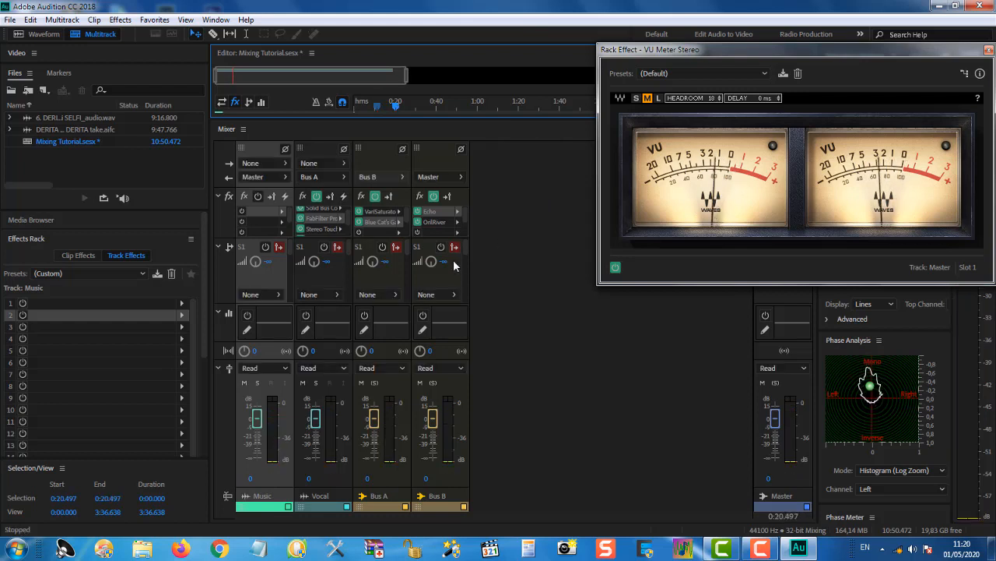
Add the Native Instruments Solid EQ VST effect to the Music track's first effect slot.
click(268, 149)
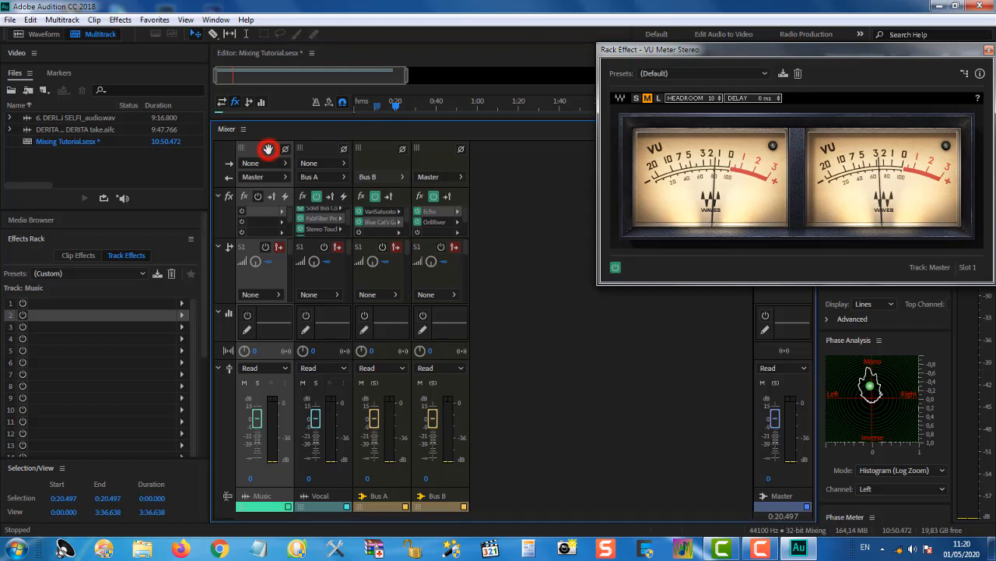
click(181, 303)
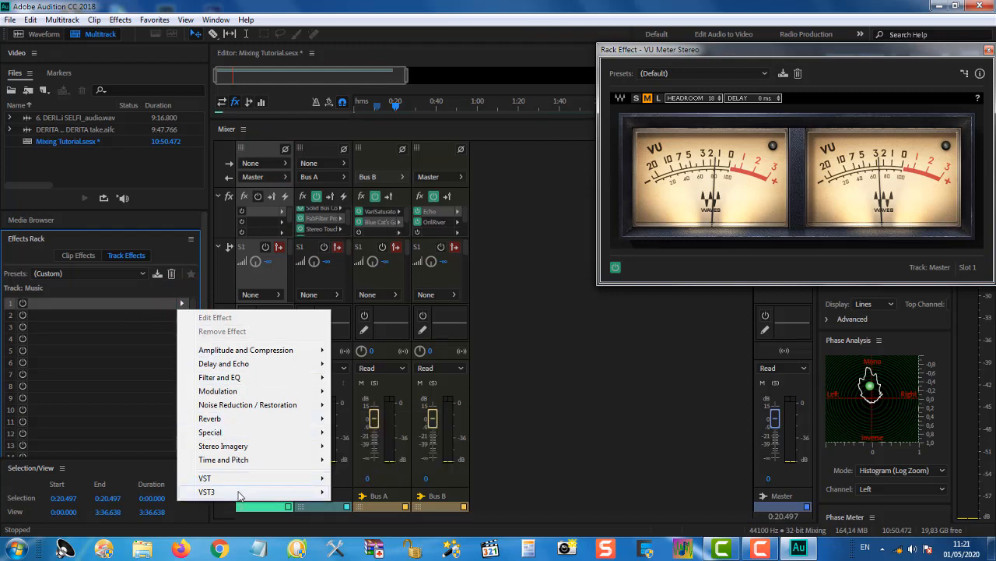
mouse_move(239, 496)
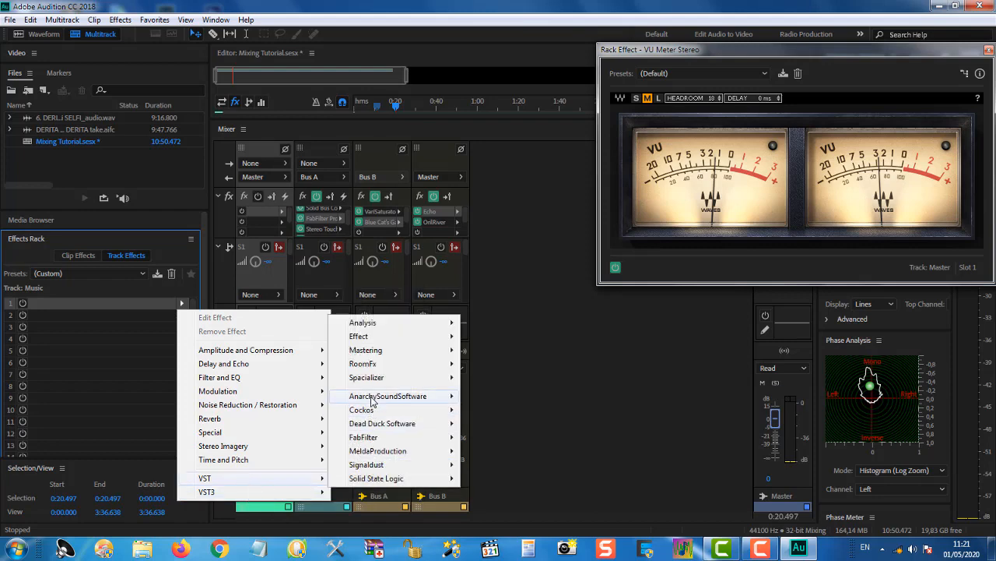
mouse_move(372, 400)
mouse_move(365, 342)
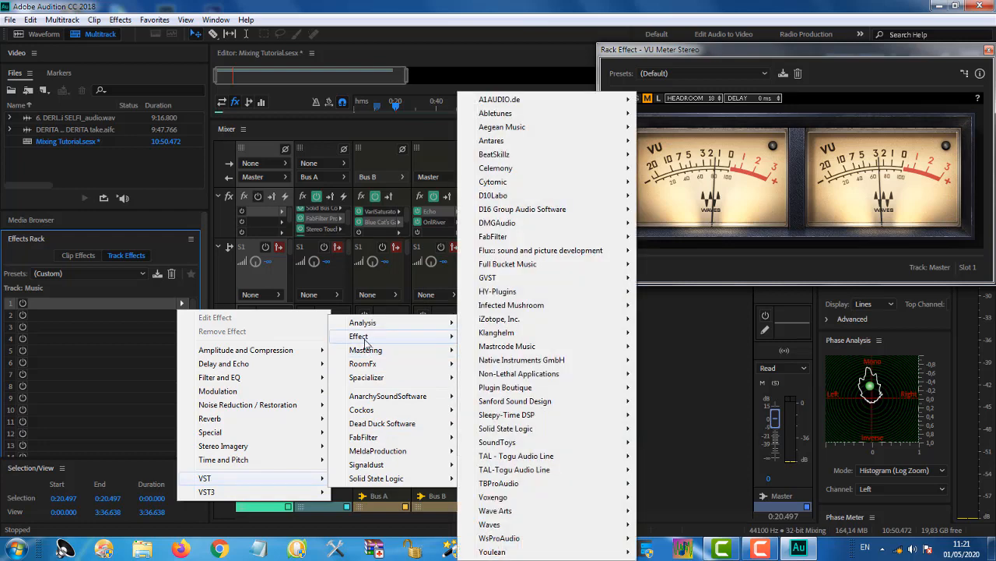
mouse_move(503, 369)
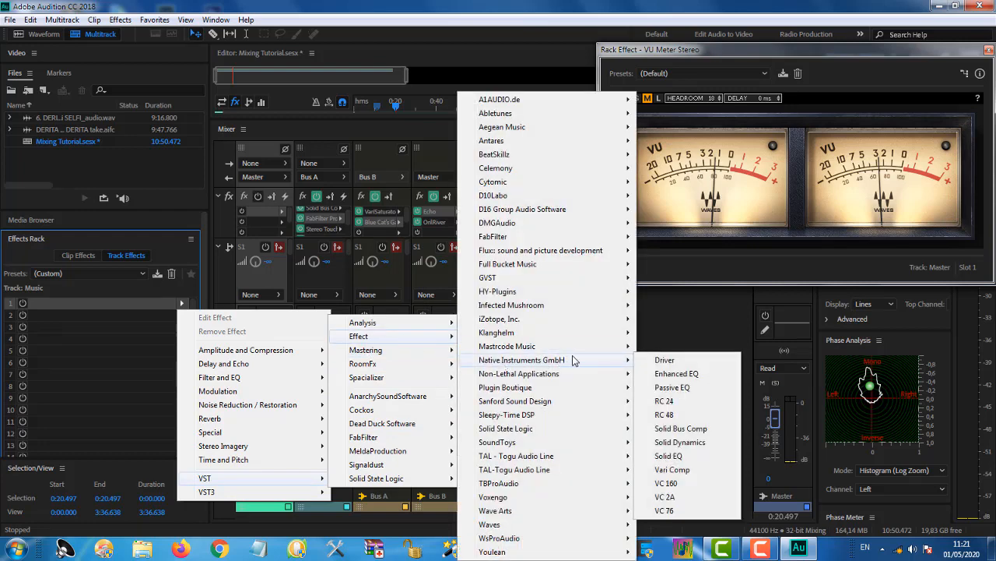
click(666, 456)
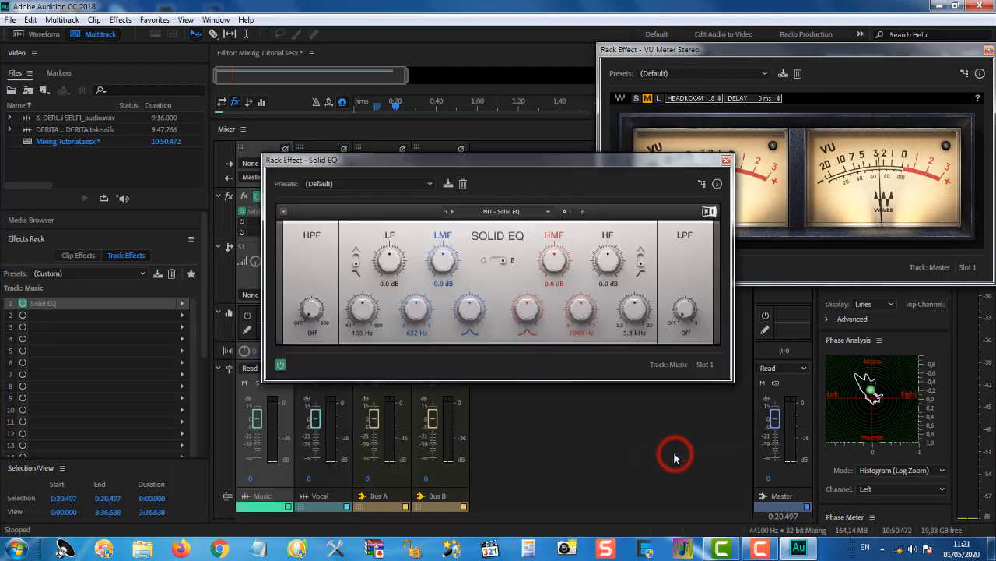
Load the Lead Music preset in Solid EQ and reposition its window.
drag(523, 161, 418, 158)
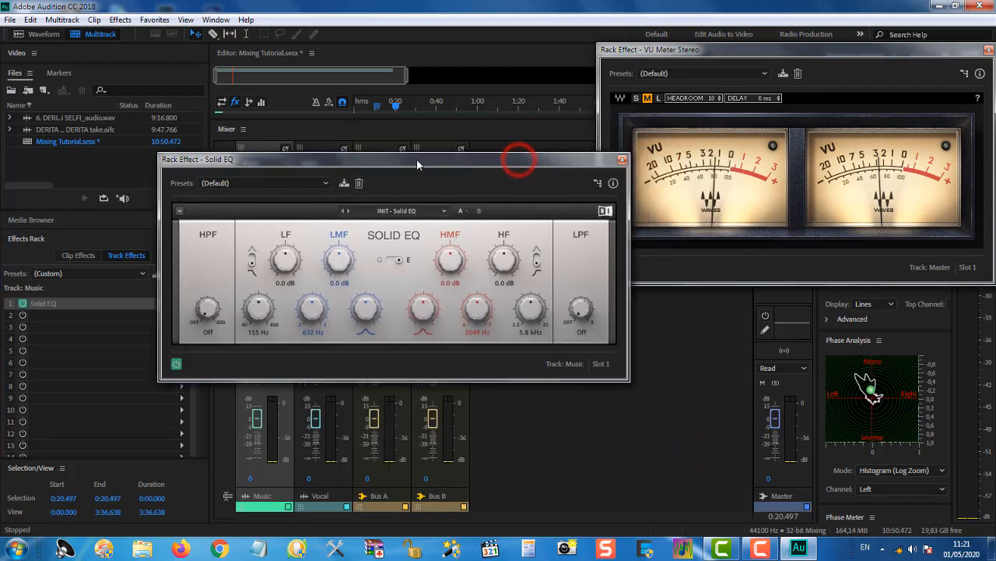
click(327, 183)
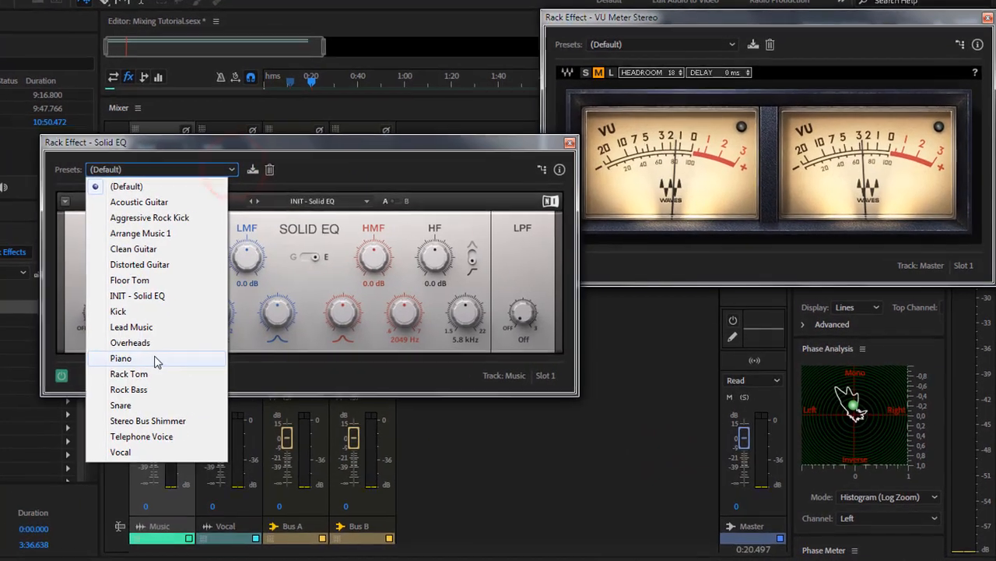
click(237, 321)
drag(343, 141, 440, 139)
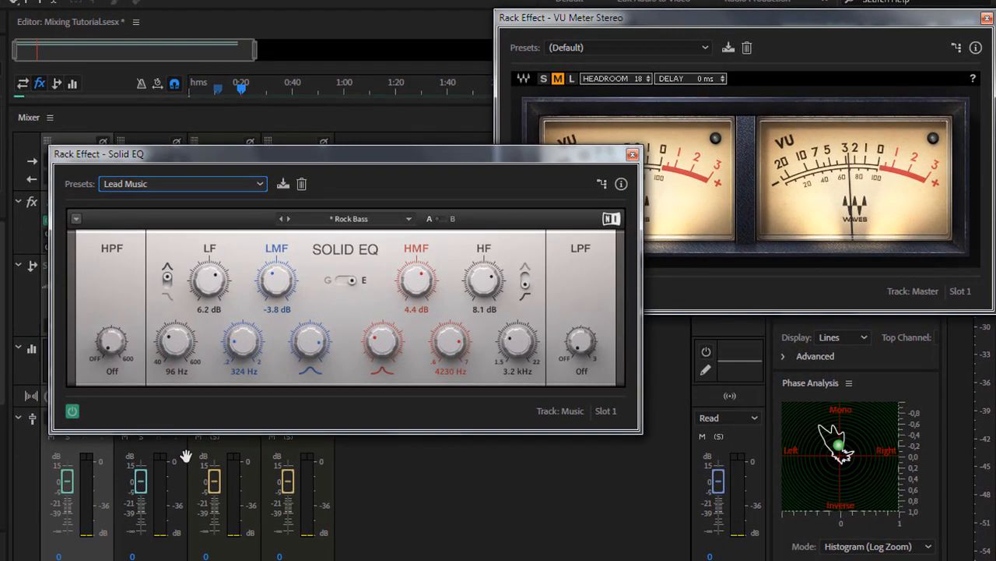
Uncover the mute controls, mute Vocal, Bus A and Bus B, and listen to the equalized Music track alone.
drag(254, 154, 248, 124)
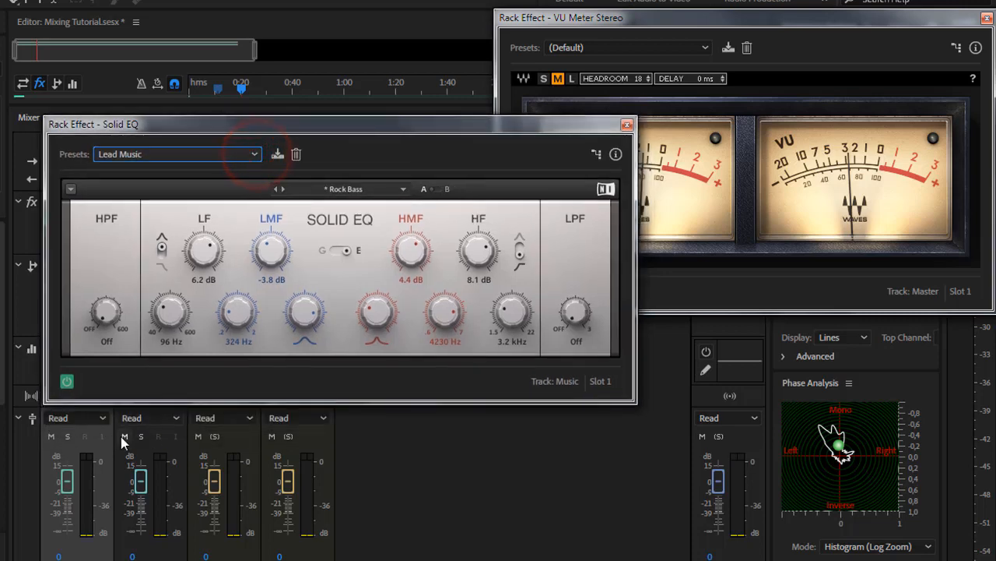
click(125, 435)
click(198, 436)
click(272, 436)
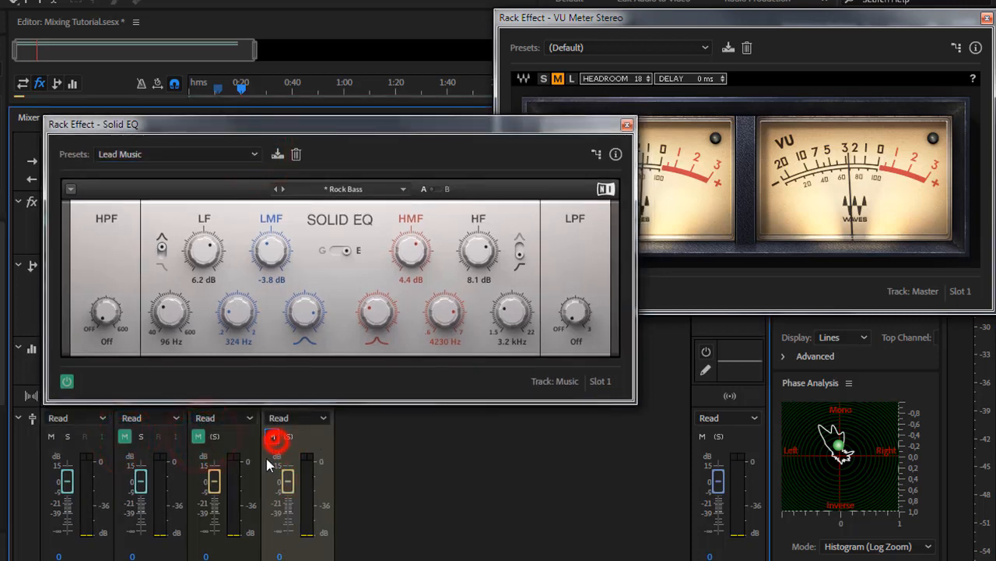
click(270, 437)
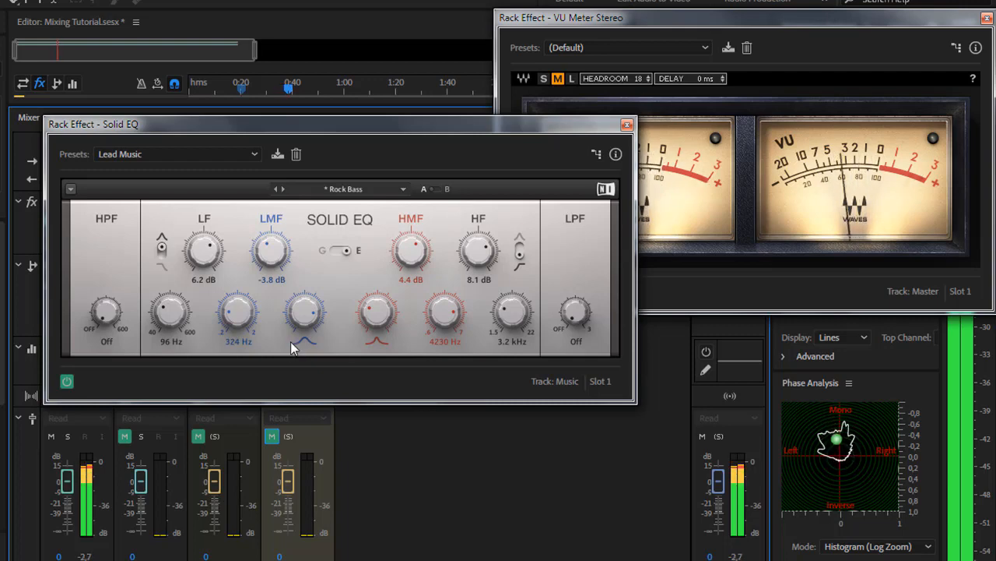
key(space)
Move the Solid EQ window clear of the mixer and unmute Vocal, Bus A and Bus B.
drag(417, 124, 426, 227)
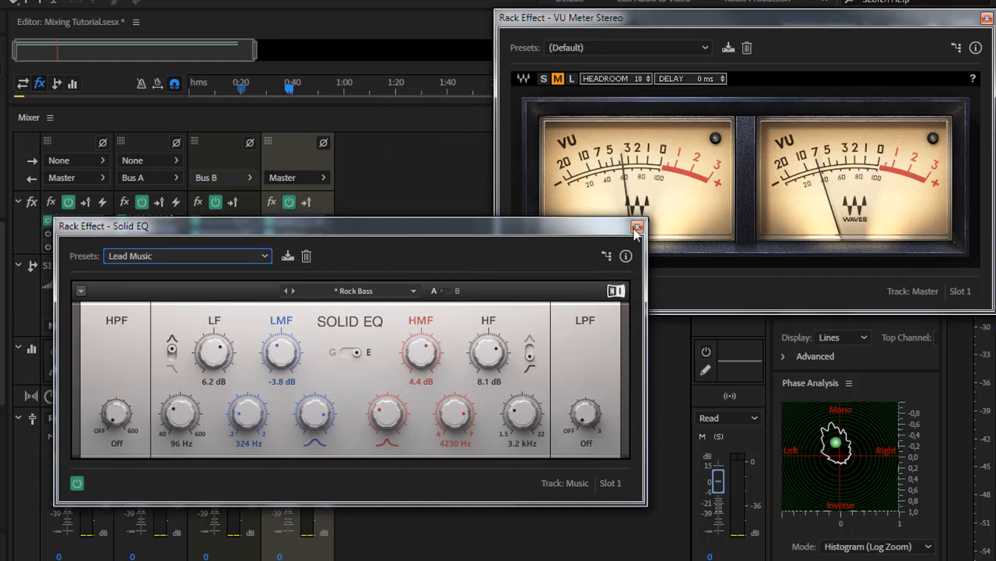
drag(195, 227, 558, 226)
click(128, 436)
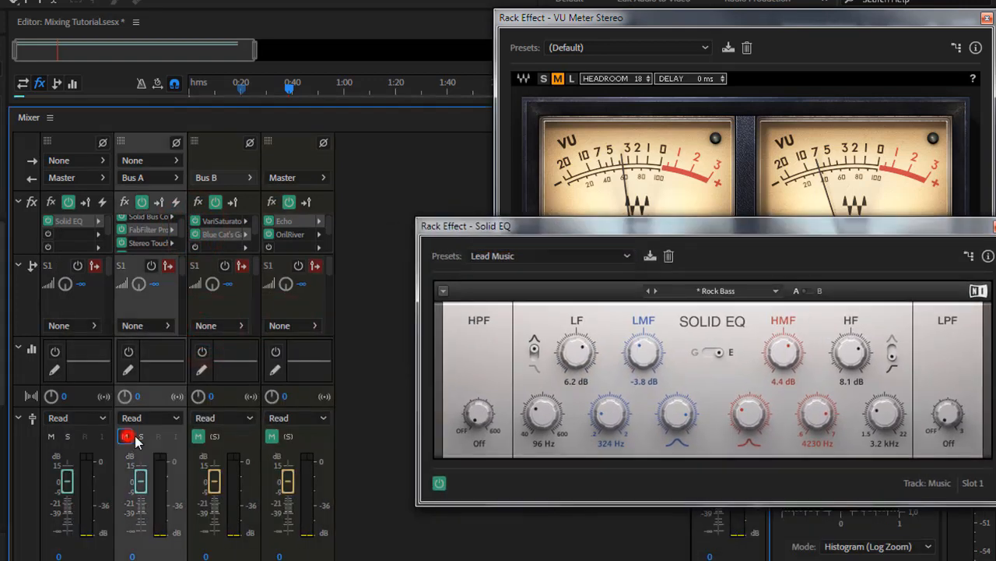
click(197, 436)
click(272, 435)
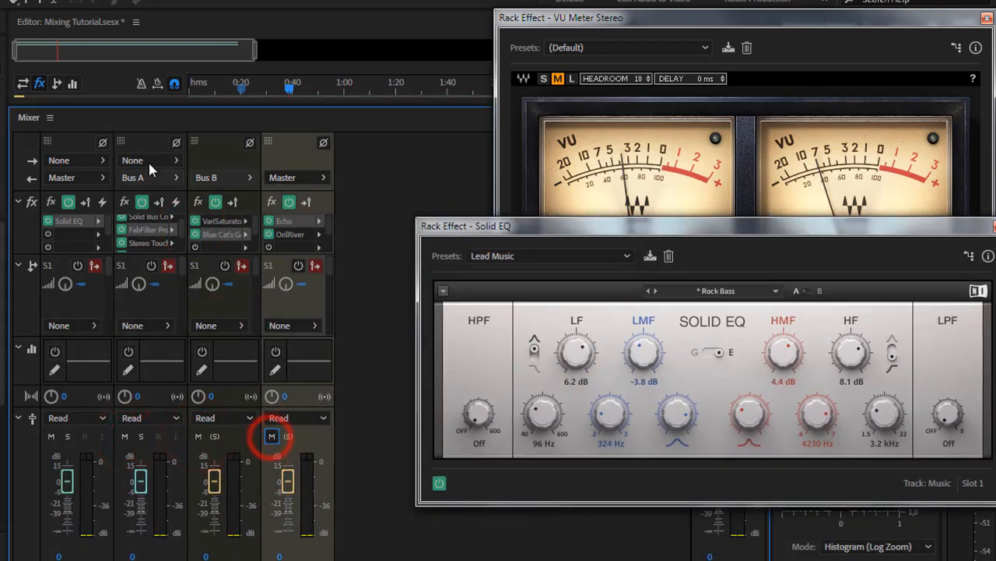
Play the full mix from about 0:11 while watching the VU meter, then stop and close the Solid EQ window.
drag(292, 90, 218, 102)
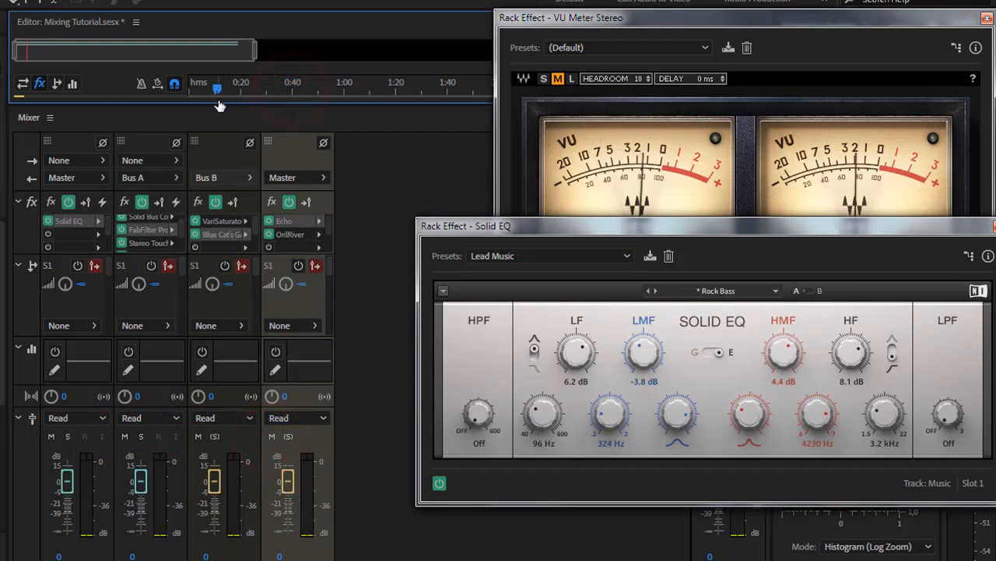
key(space)
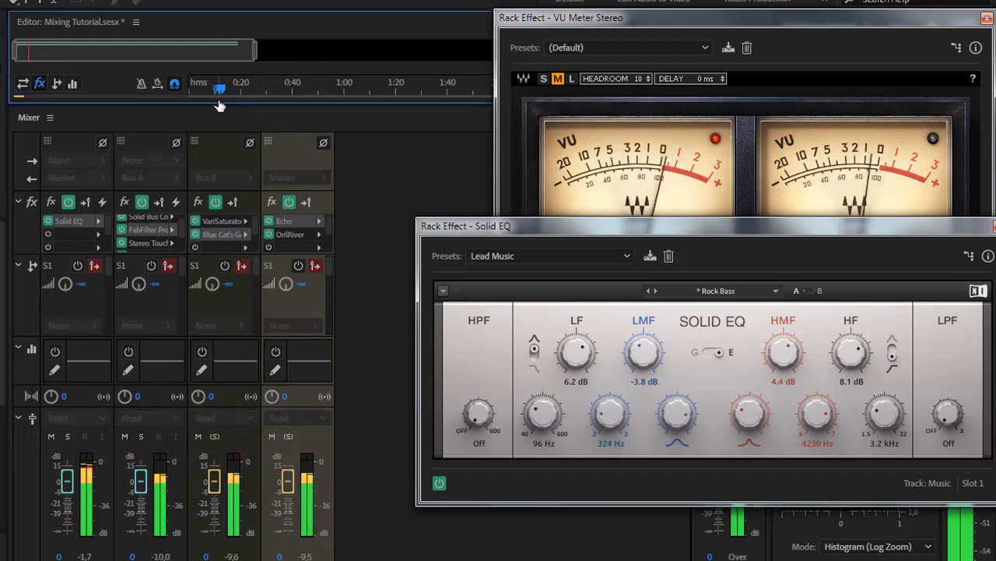
drag(588, 224, 154, 284)
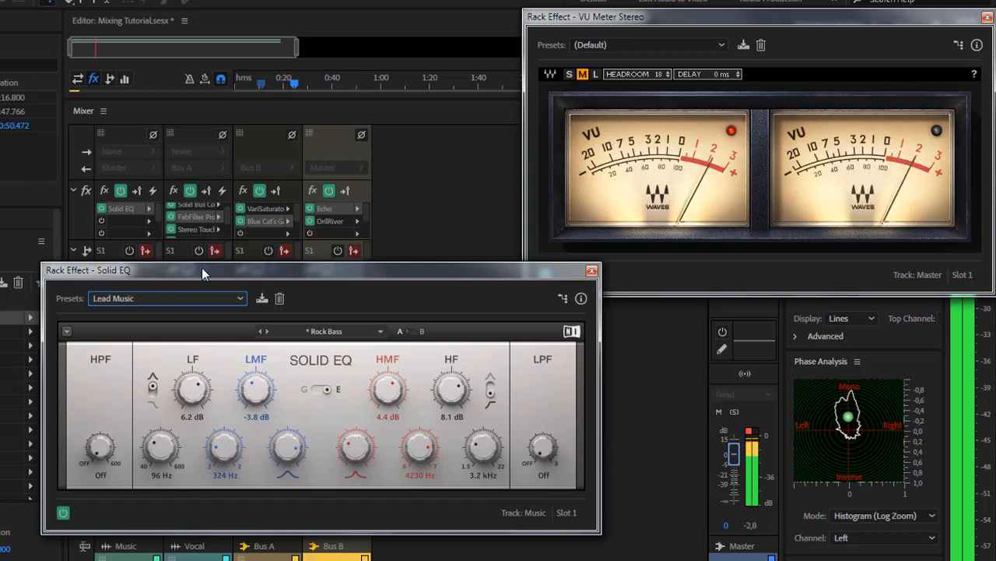
key(space)
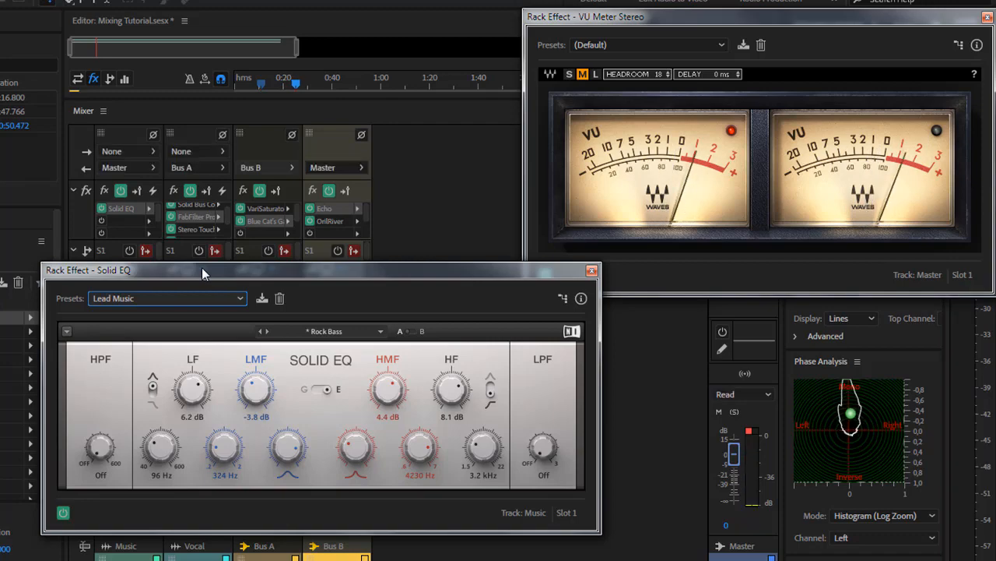
click(589, 271)
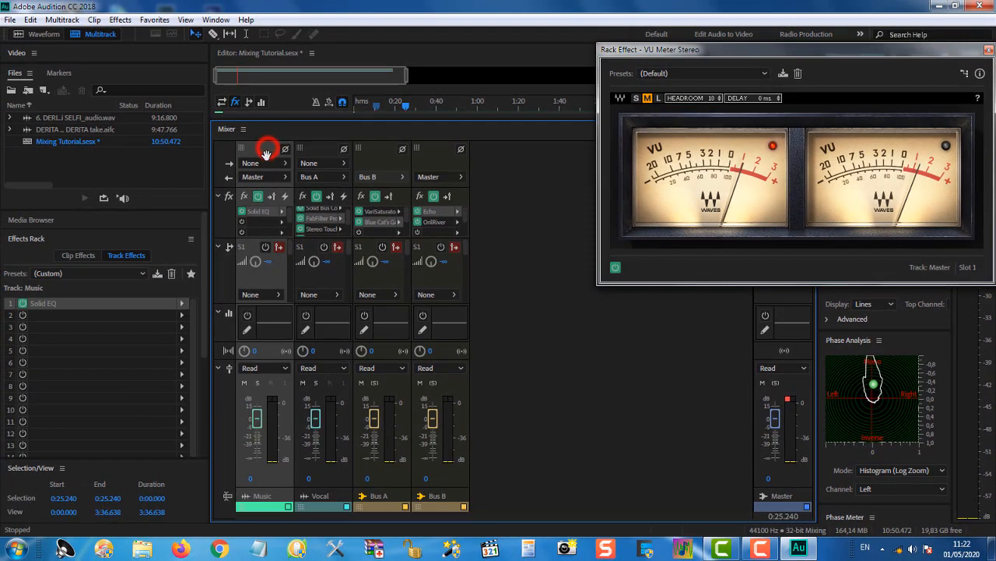
Add the VST3 Blue Cat's Gain 3 (Stereo) effect to slot 2 of the Music track and reposition its window.
click(183, 313)
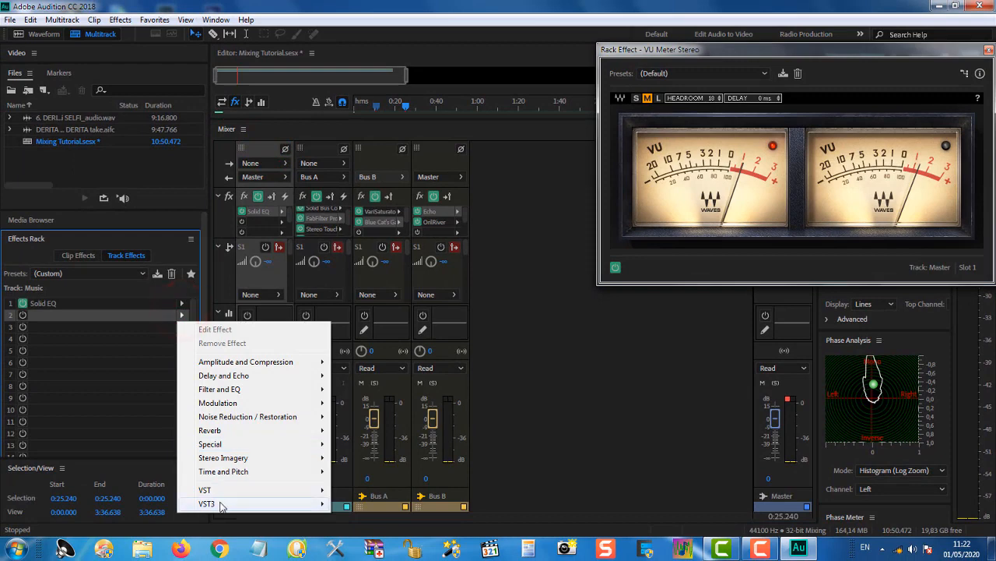
mouse_move(243, 508)
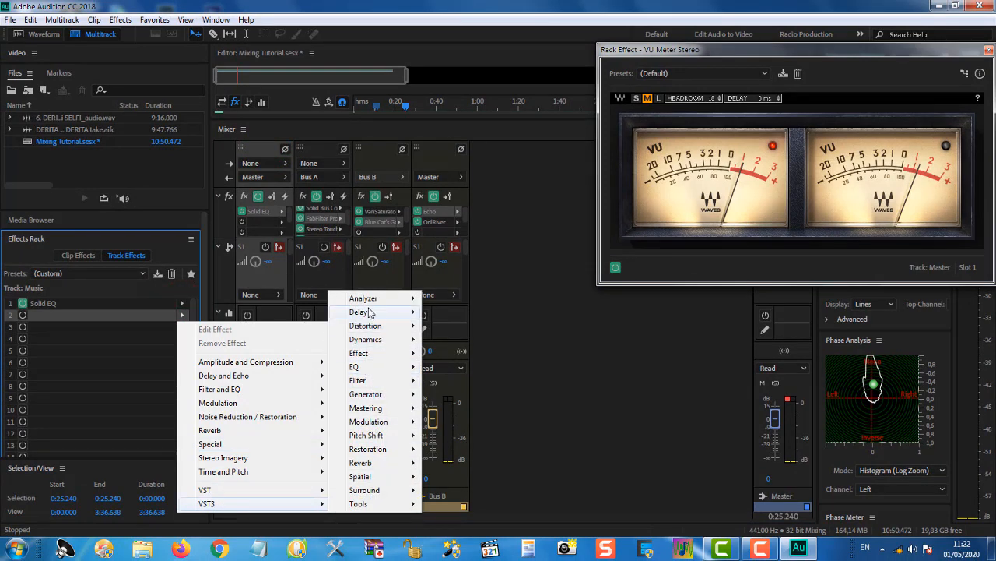
mouse_move(371, 302)
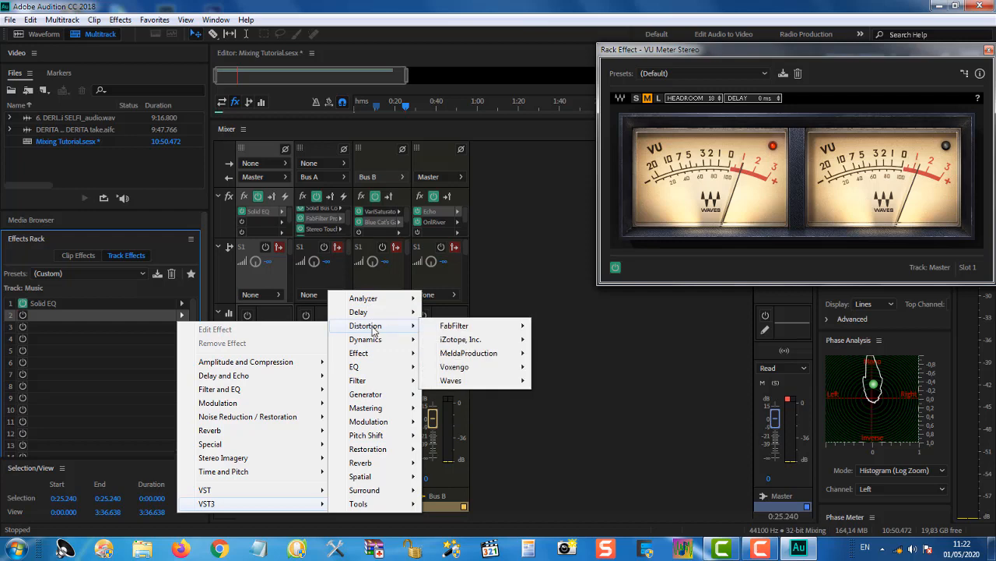
mouse_move(460, 345)
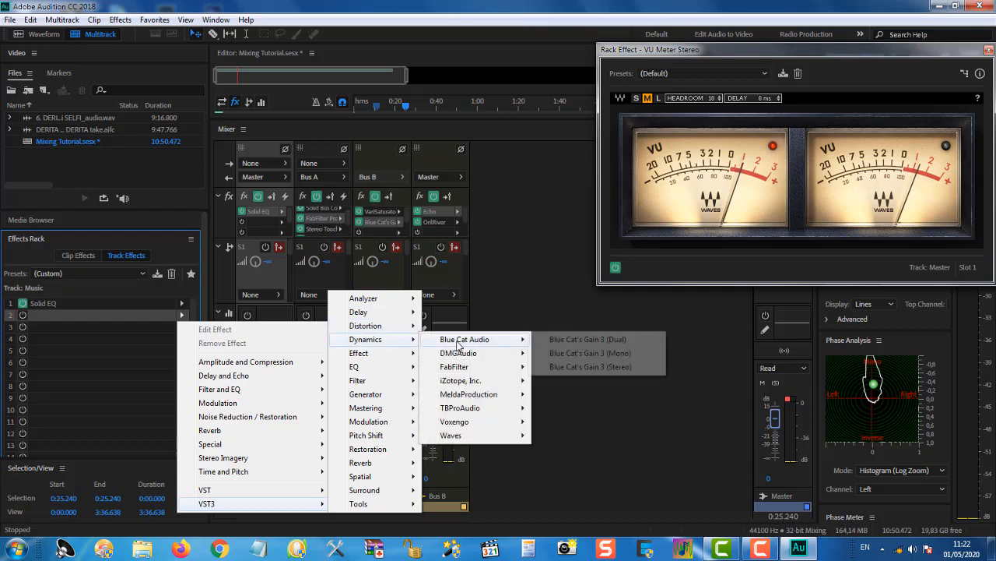
click(556, 367)
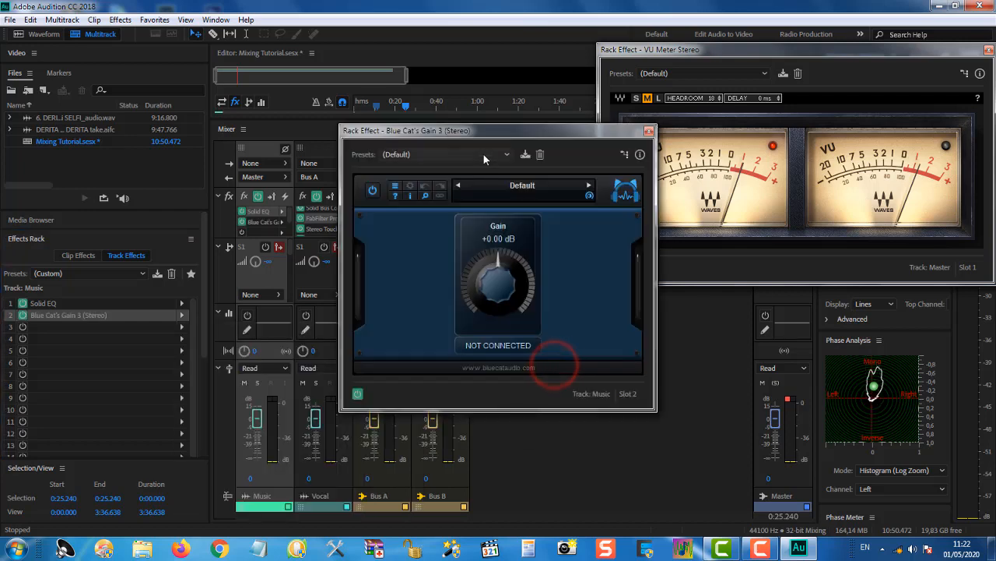
drag(481, 129, 470, 149)
Play the session with Vocal muted and lower the Music track's gain to -5.00 dB while watching the VU meter.
key(space)
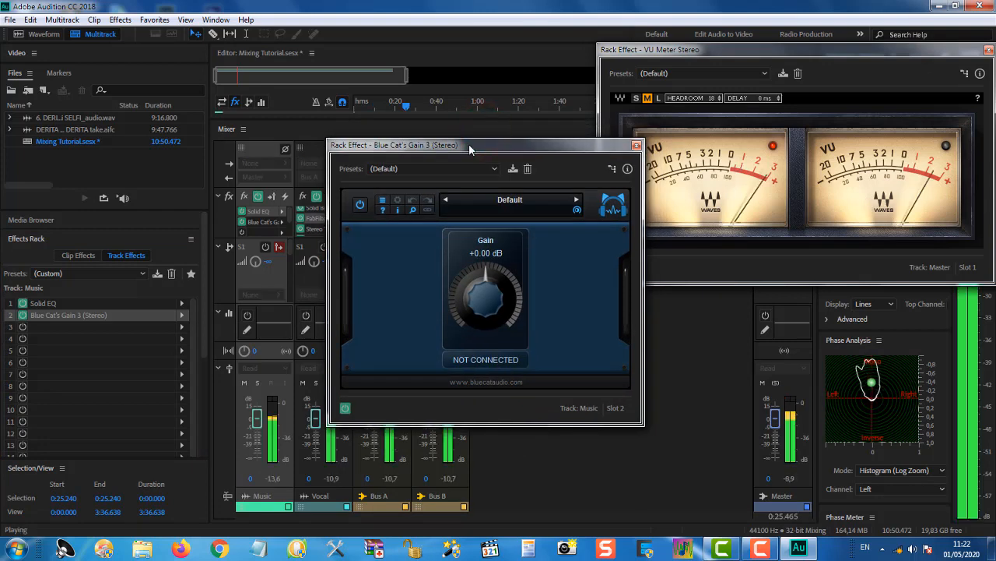
click(303, 382)
click(457, 148)
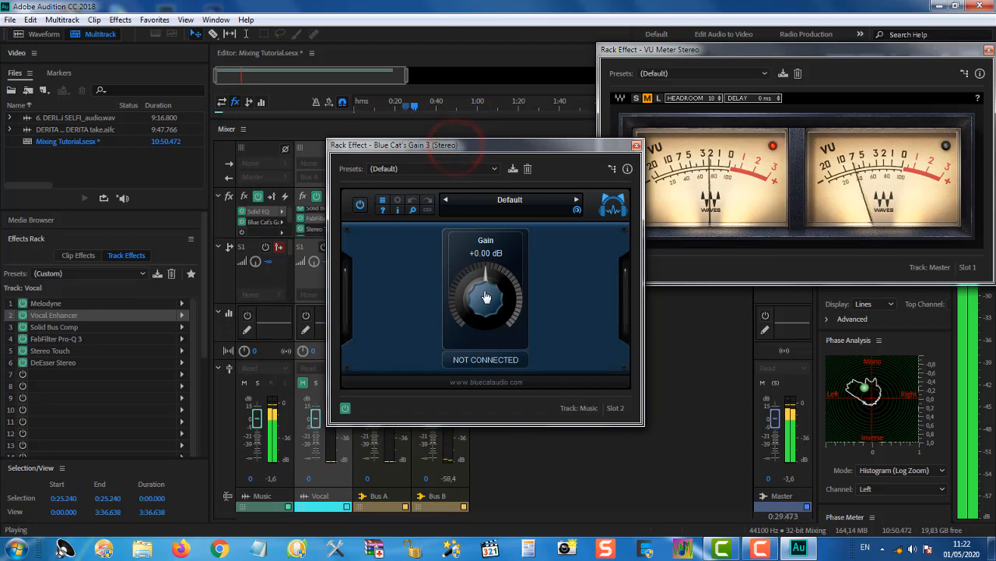
drag(485, 284, 485, 304)
scroll(486, 303, down, 1)
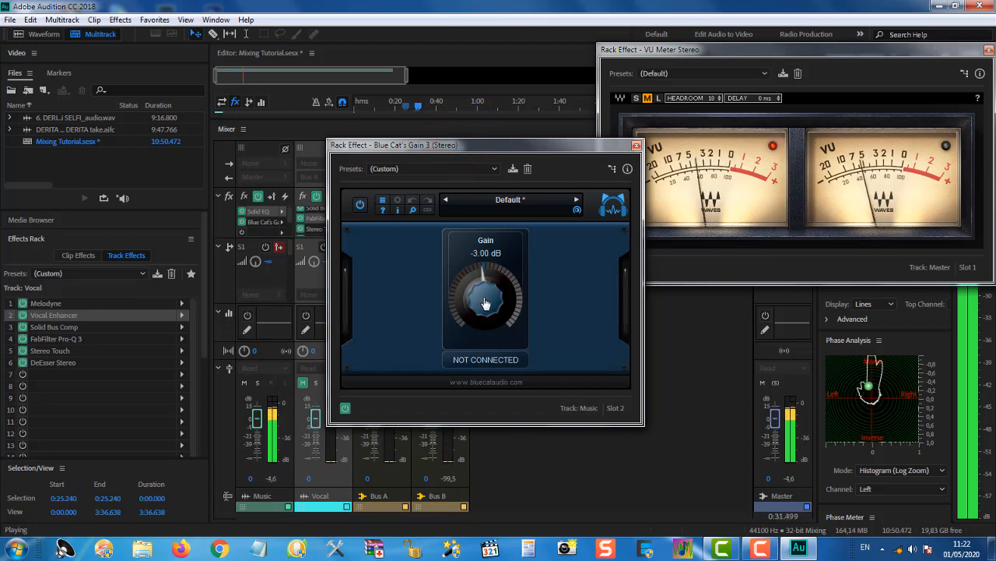
scroll(485, 303, up, 1)
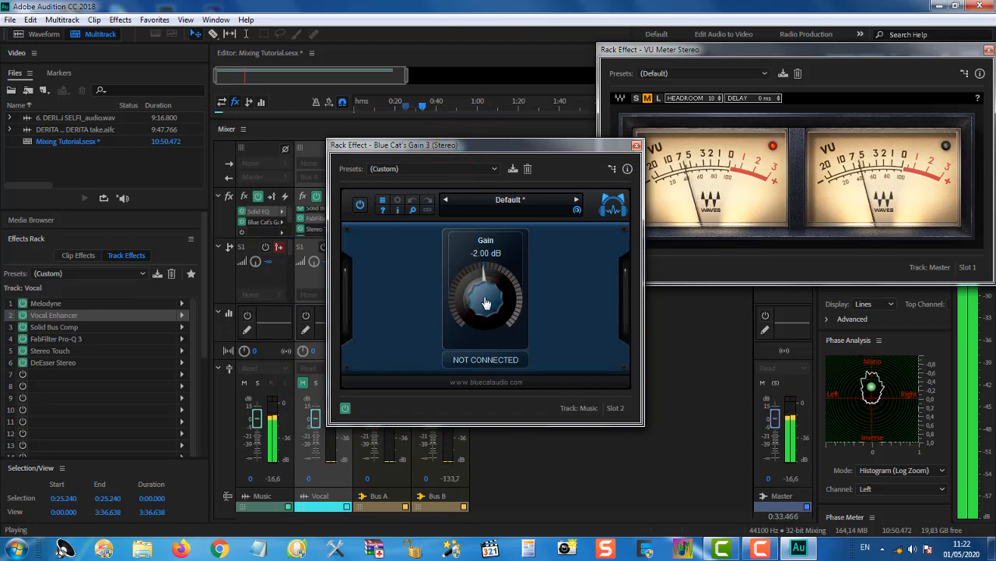
scroll(486, 303, down, 1)
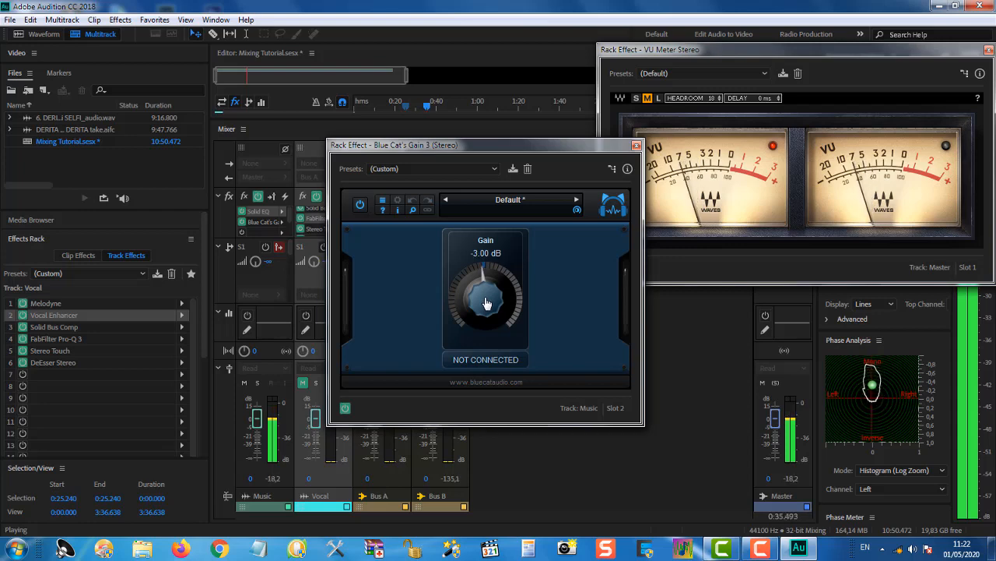
scroll(486, 302, up, 1)
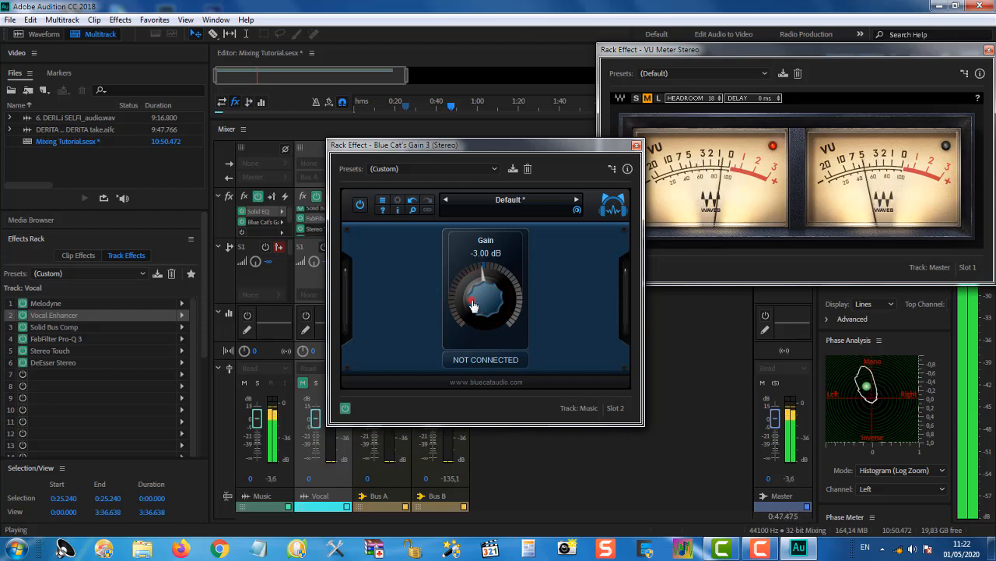
drag(472, 300, 471, 308)
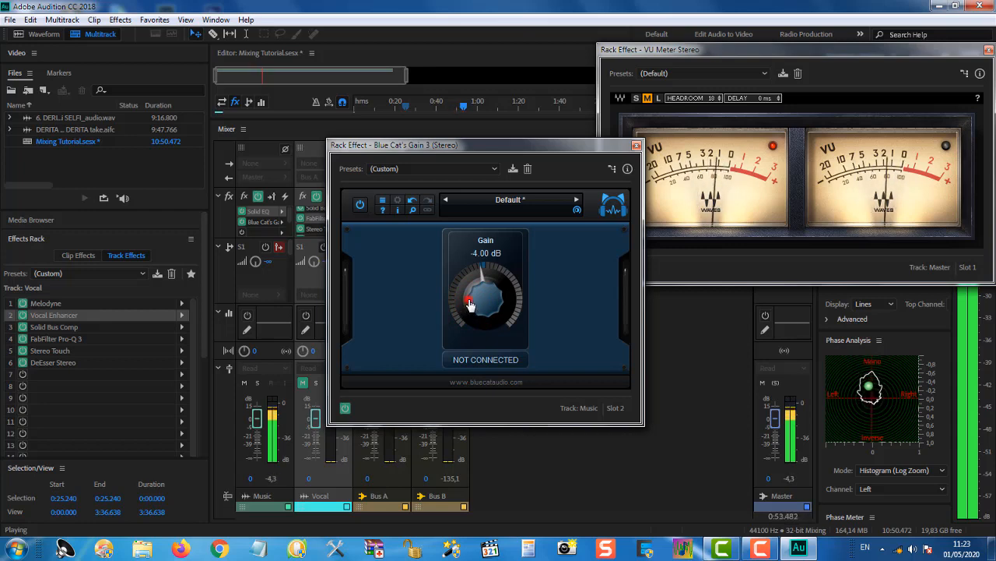
drag(469, 305, 471, 308)
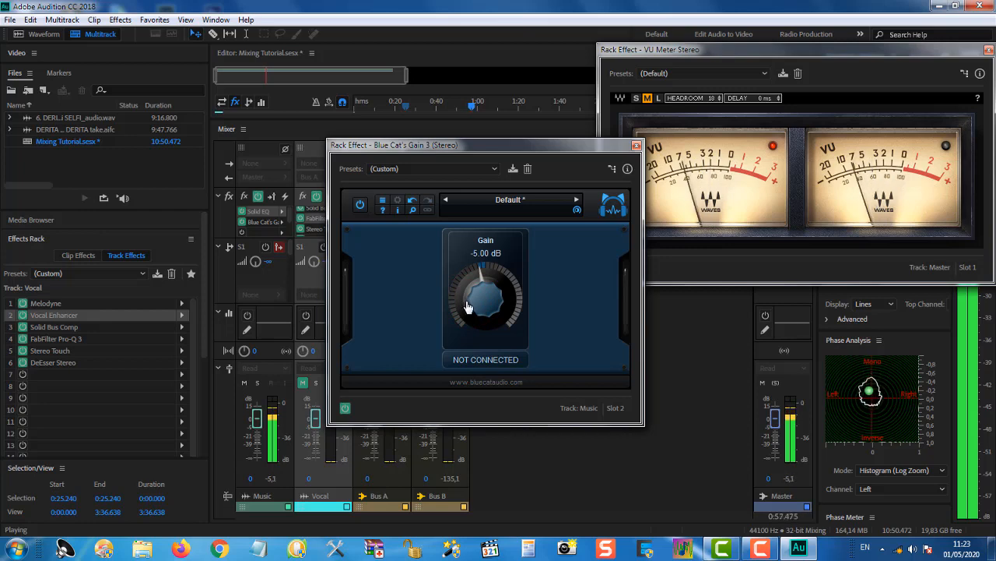
Uncover the mute controls, unmute Vocal, and set the Music gain to -6.00 dB before closing the gain window.
drag(460, 146, 457, 81)
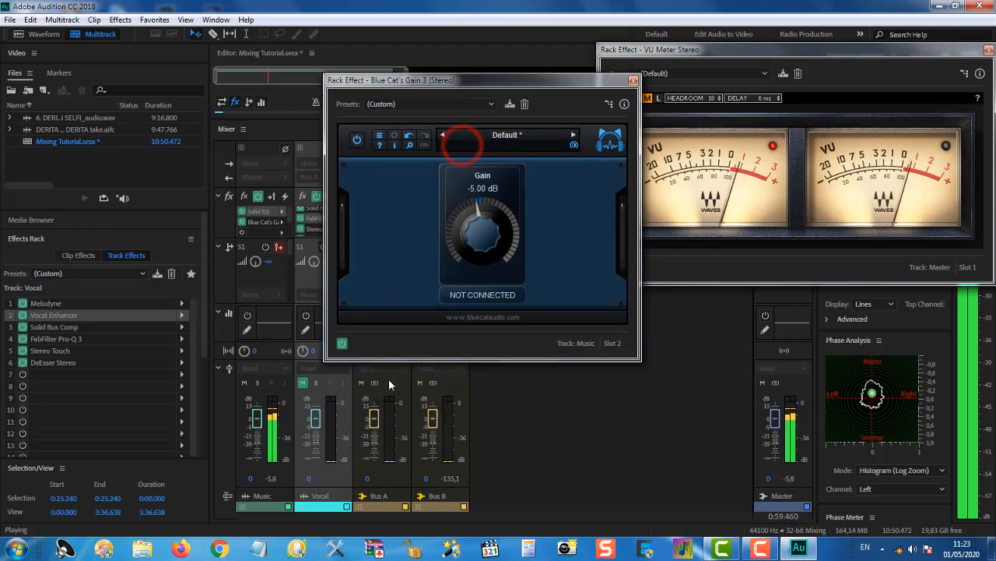
click(303, 382)
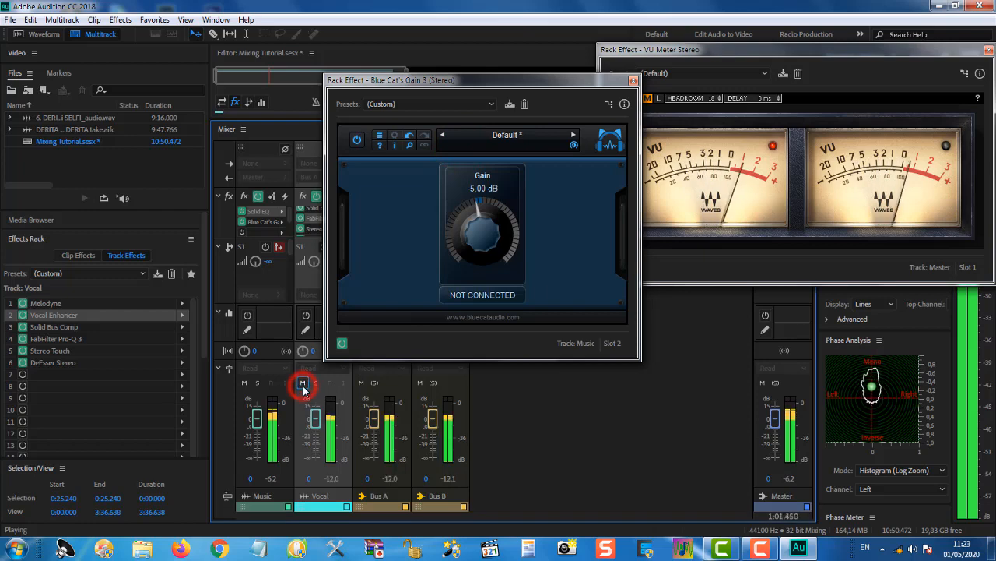
click(478, 241)
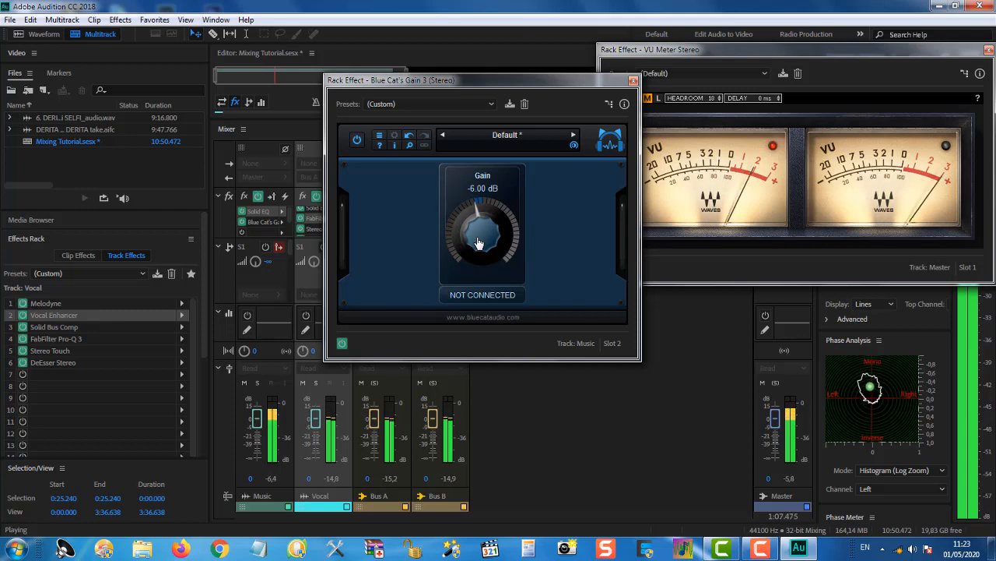
click(633, 81)
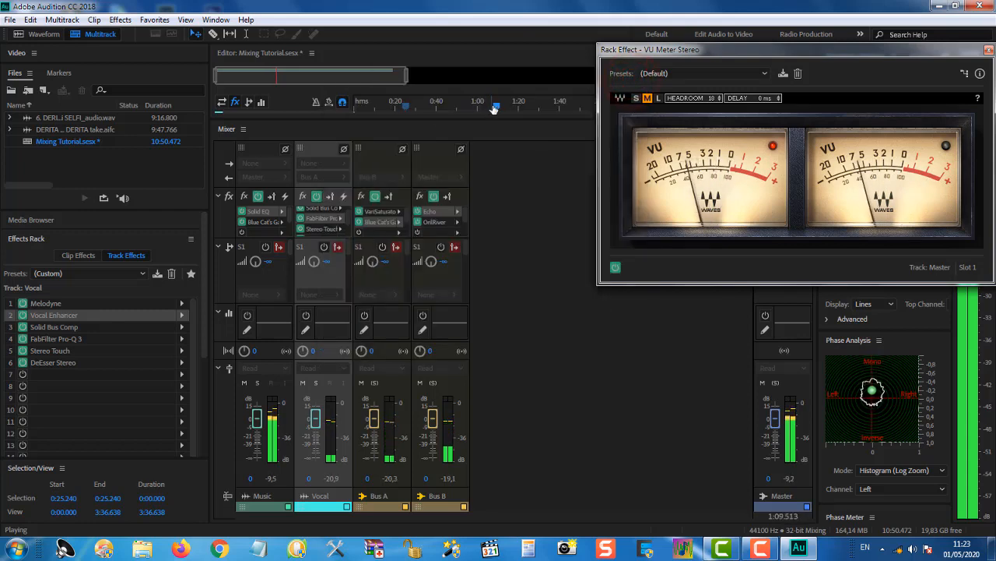
Replay from about 0:12, reopen the Music track's gain effect and set it to -5.00 dB, then close it and stop playback.
drag(495, 106, 378, 114)
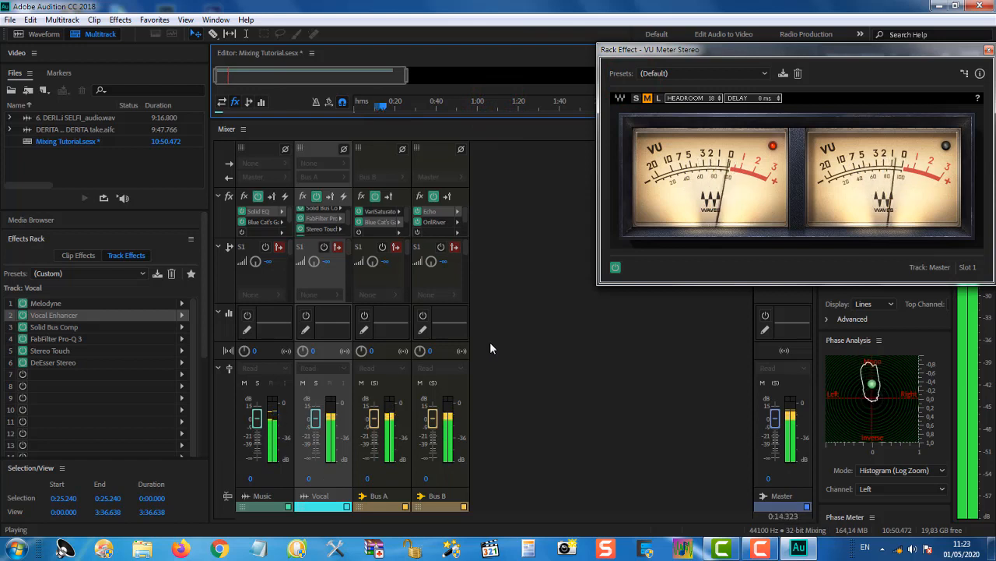
click(265, 146)
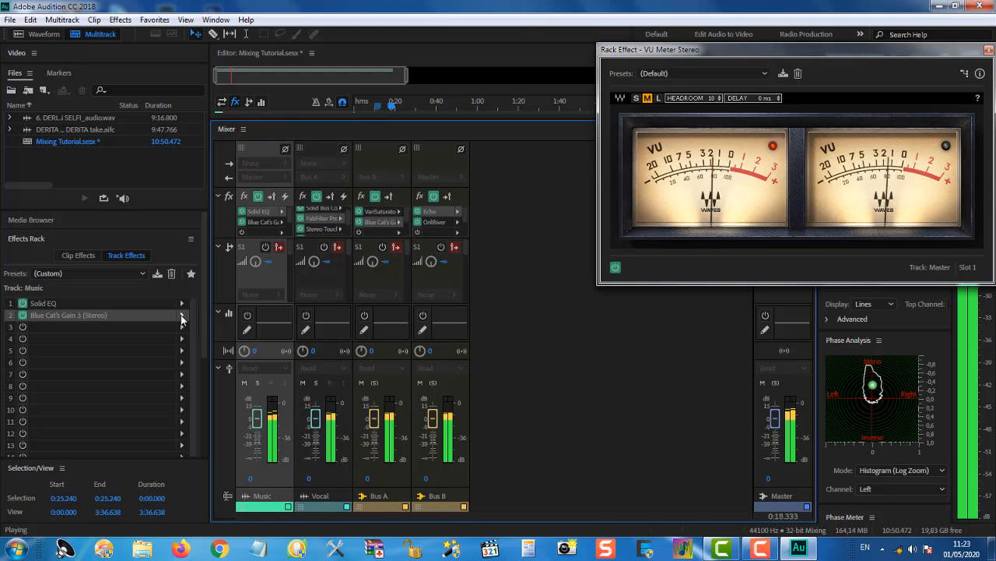
click(180, 315)
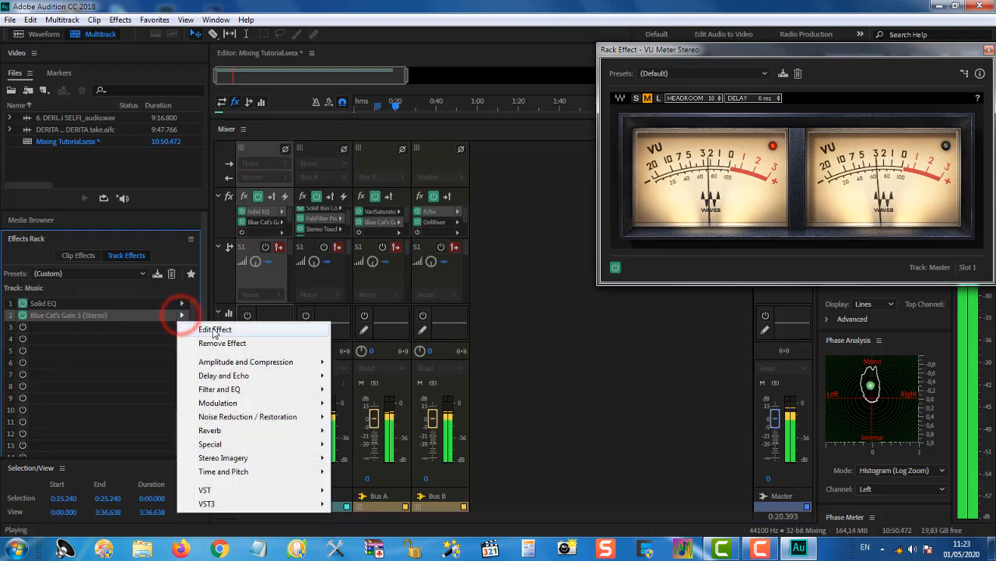
click(214, 330)
click(473, 232)
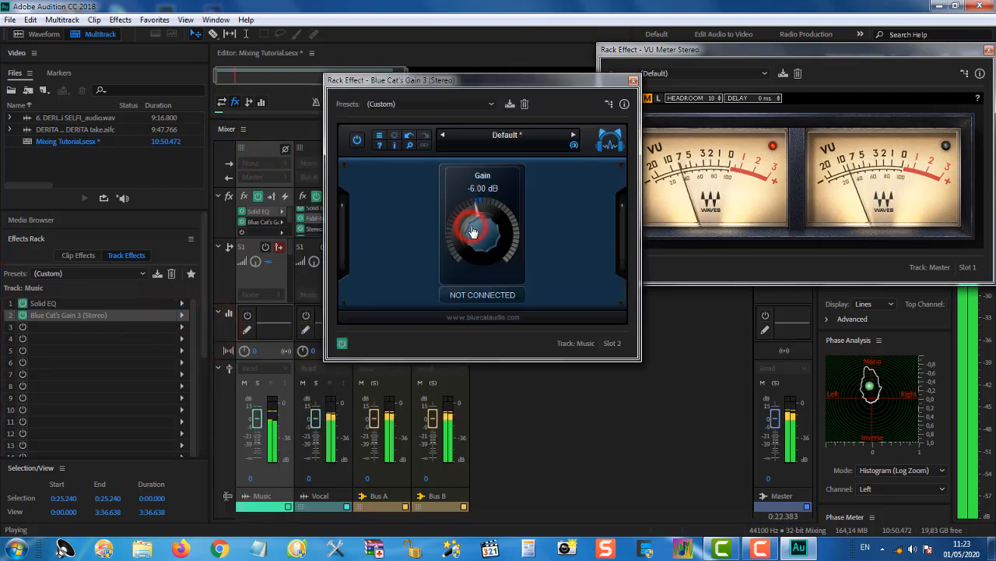
drag(472, 231, 473, 229)
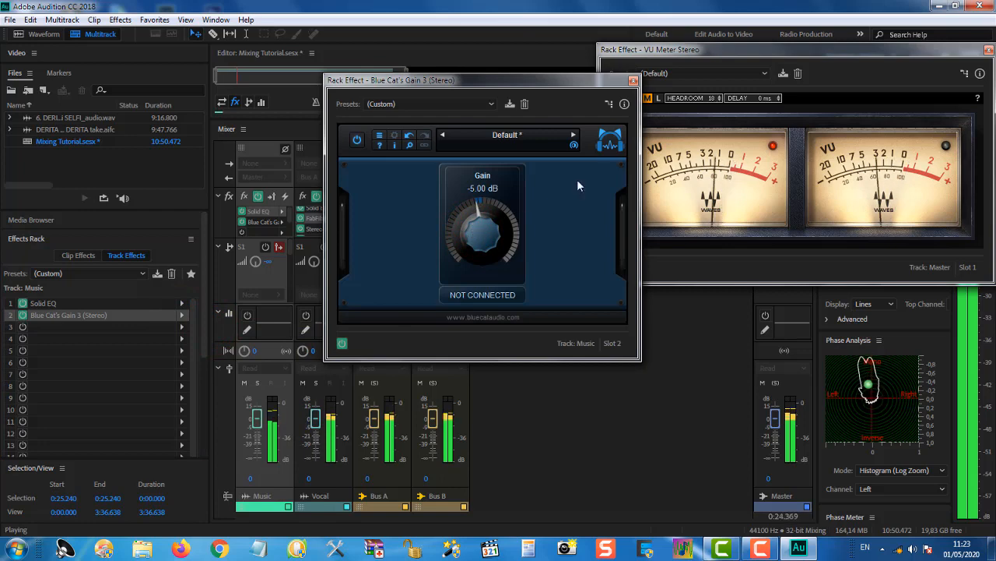
click(633, 80)
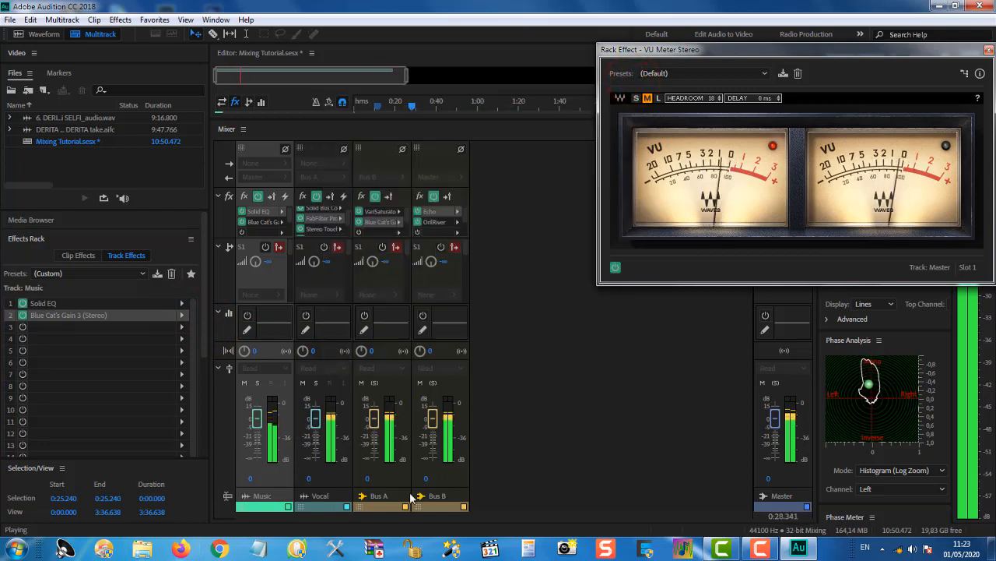
key(space)
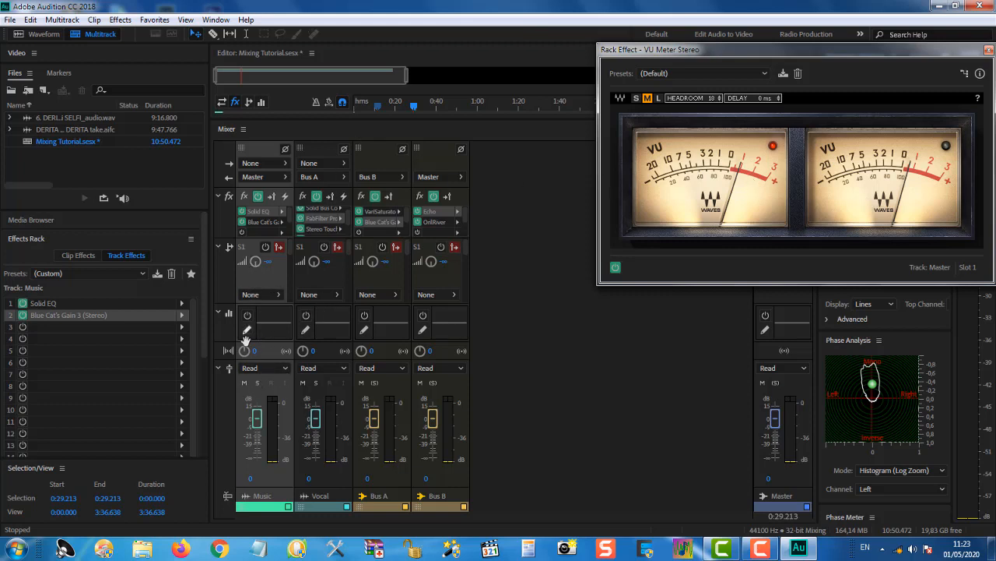
Compare VU levels with Music muted, with the full mix and with Vocal muted, then stop playback and close the VU Meter window.
click(244, 382)
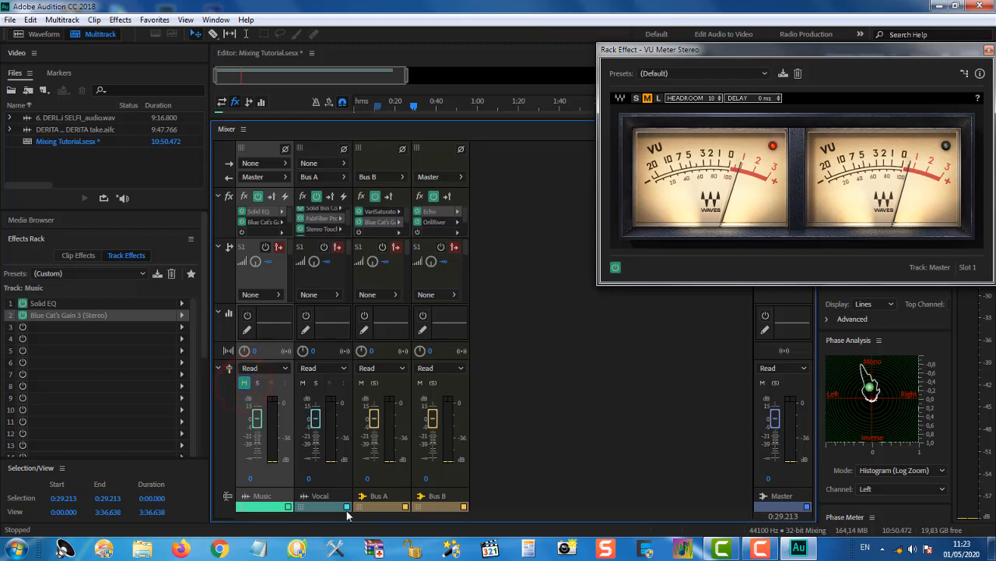
key(space)
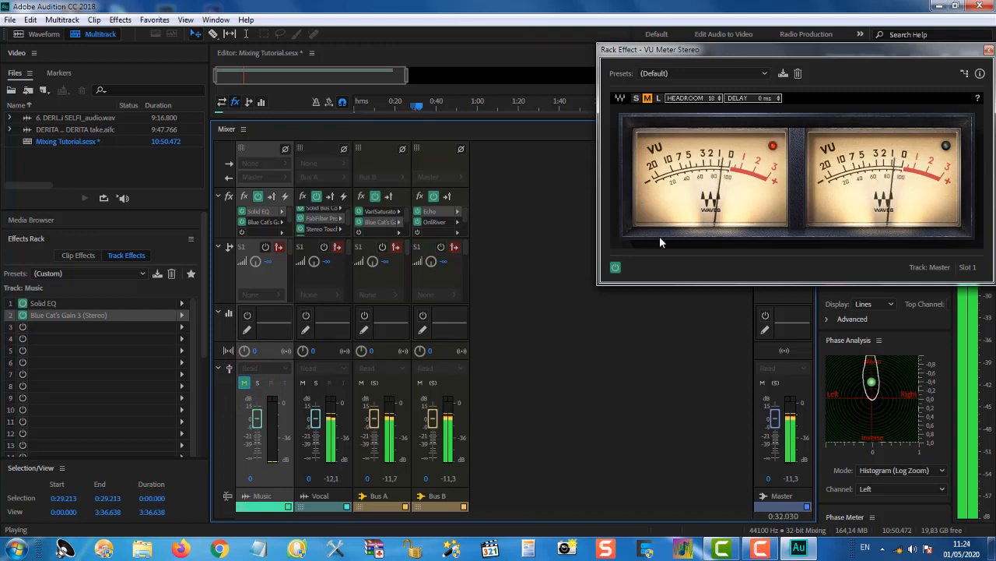
click(244, 382)
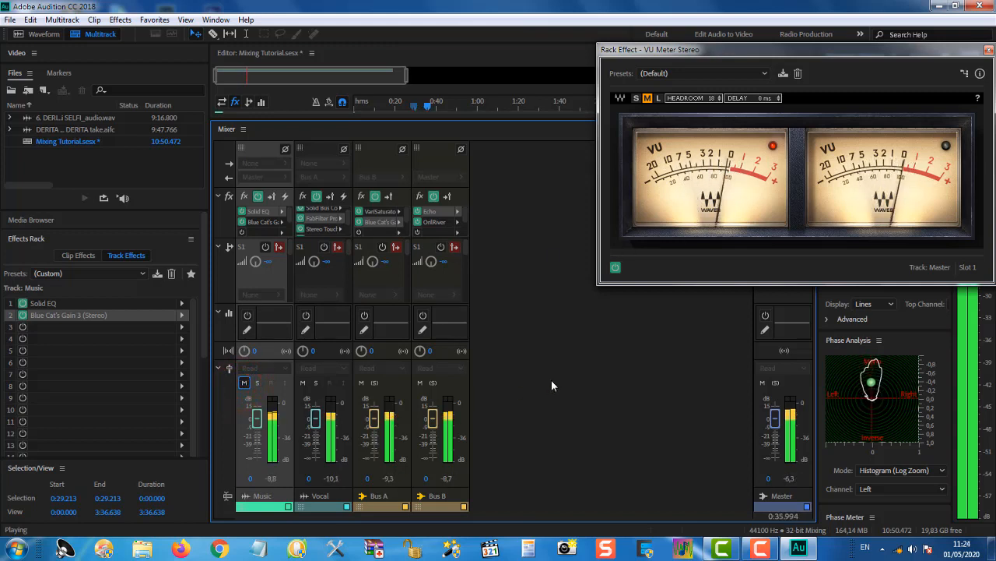
click(303, 383)
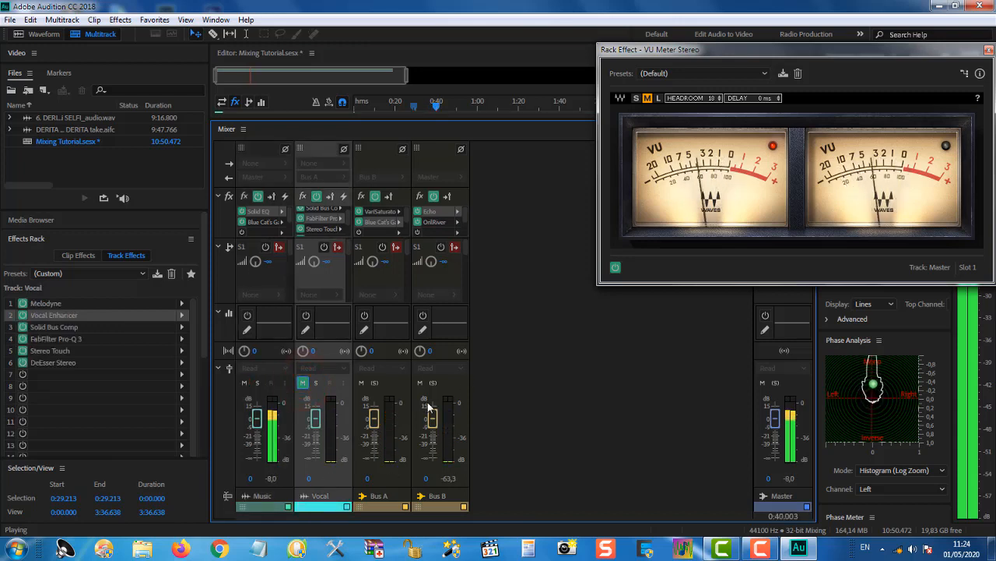
key(space)
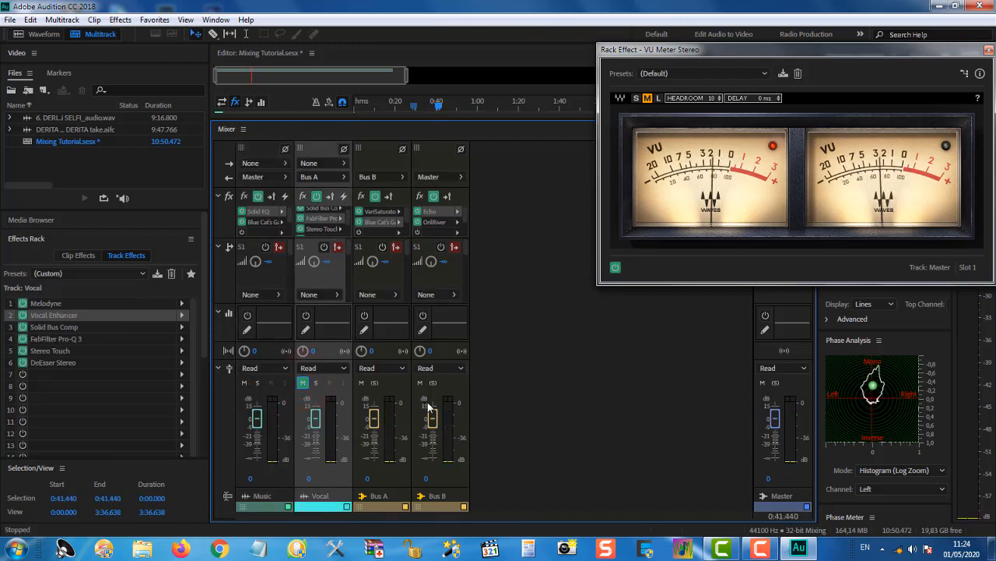
click(989, 50)
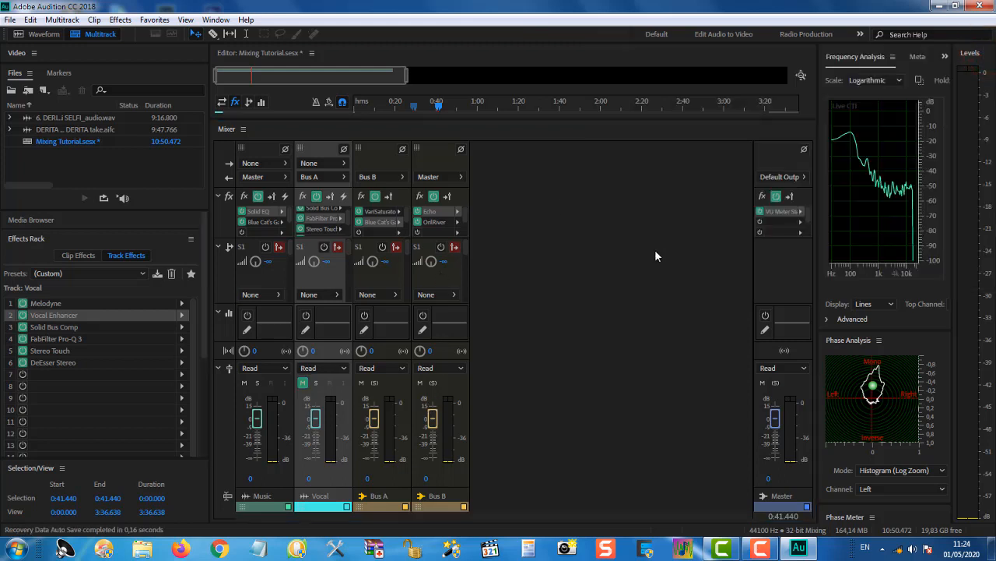